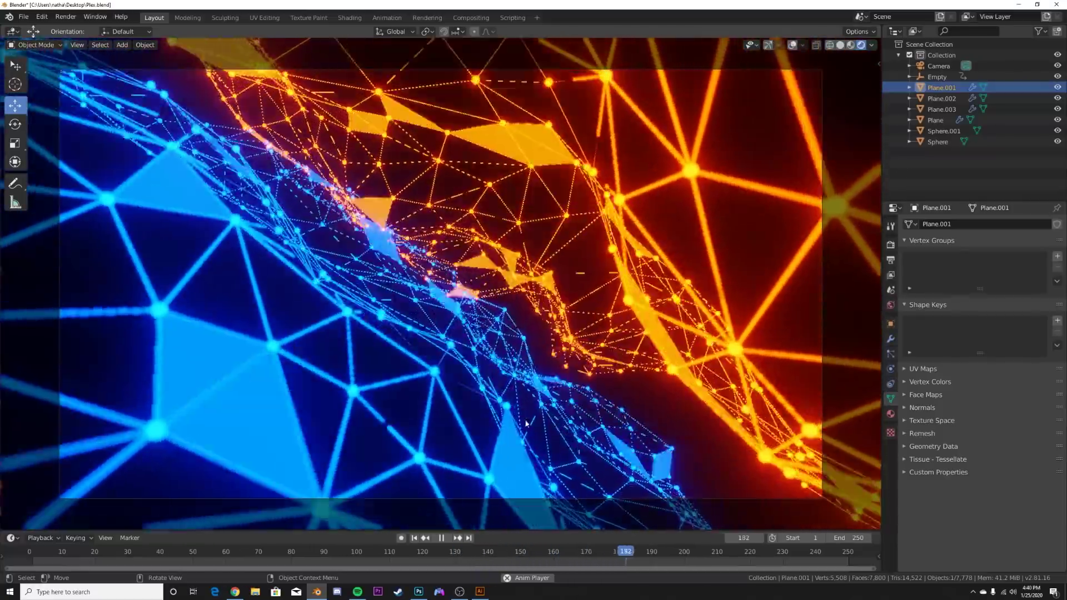
Stop the animation playback and look over the finished plexus scene around the camera view
{"action": "key", "text": "space"}
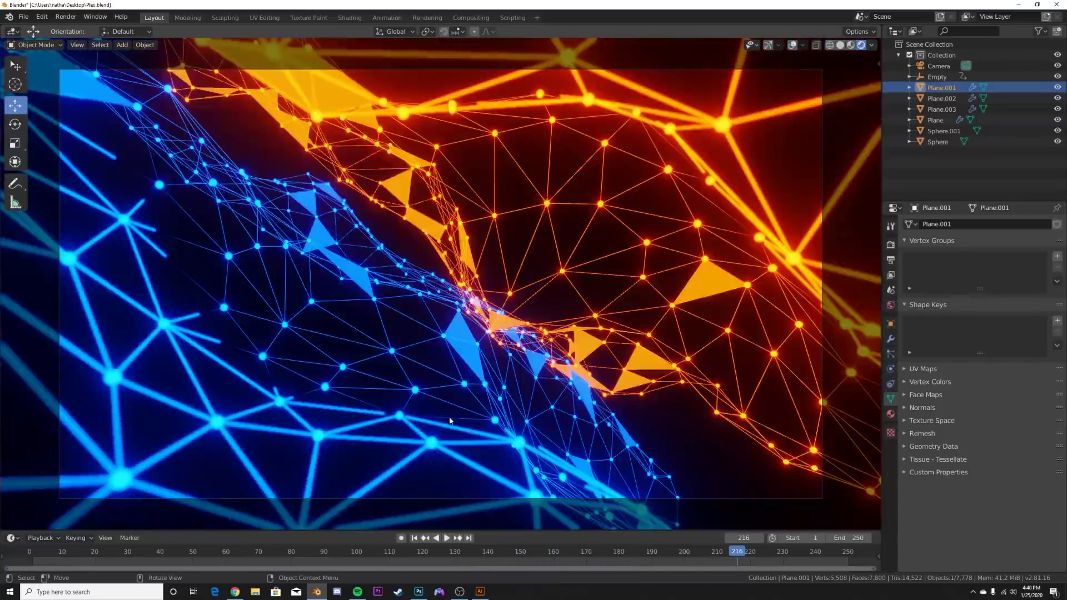
{"action": "middle_click_drag", "start_coordinate": [528, 274], "coordinate": [558, 268]}
{"action": "scroll", "coordinate": [448, 334], "scroll_direction": "down", "scroll_amount": 4}
{"action": "key", "text": "KP_0"}
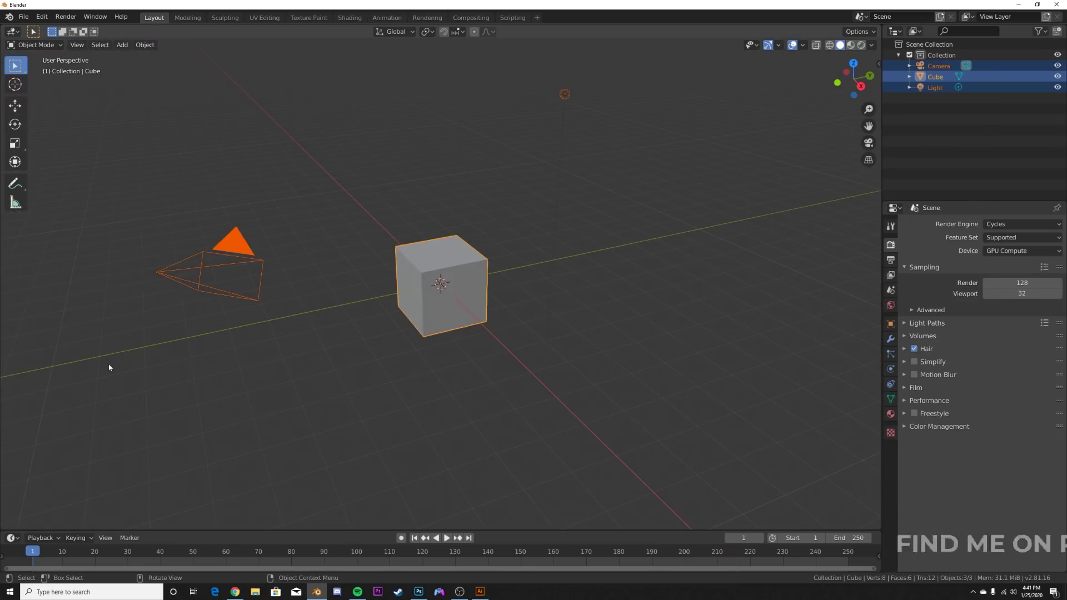
Delete the default camera, cube and light, and add a mesh plane
{"action": "key", "text": "Delete"}
{"action": "key", "text": "shift+a"}
{"action": "mouse_move", "coordinate": [411, 264]}
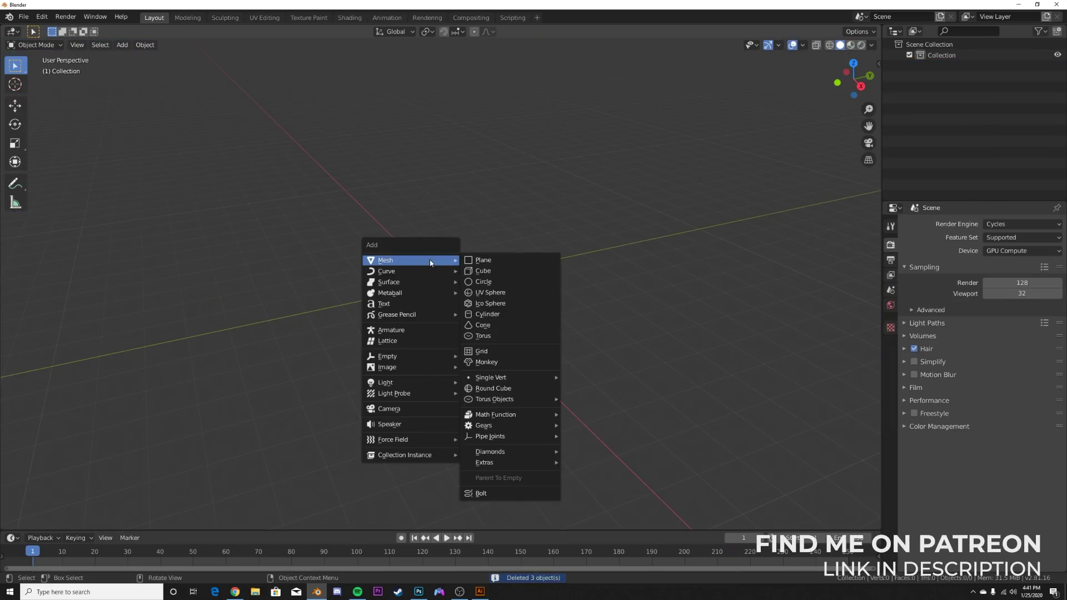
{"action": "left_click", "coordinate": [487, 262]}
Scale the plane up to several times its size and apply its transform
{"action": "key", "text": "s"}
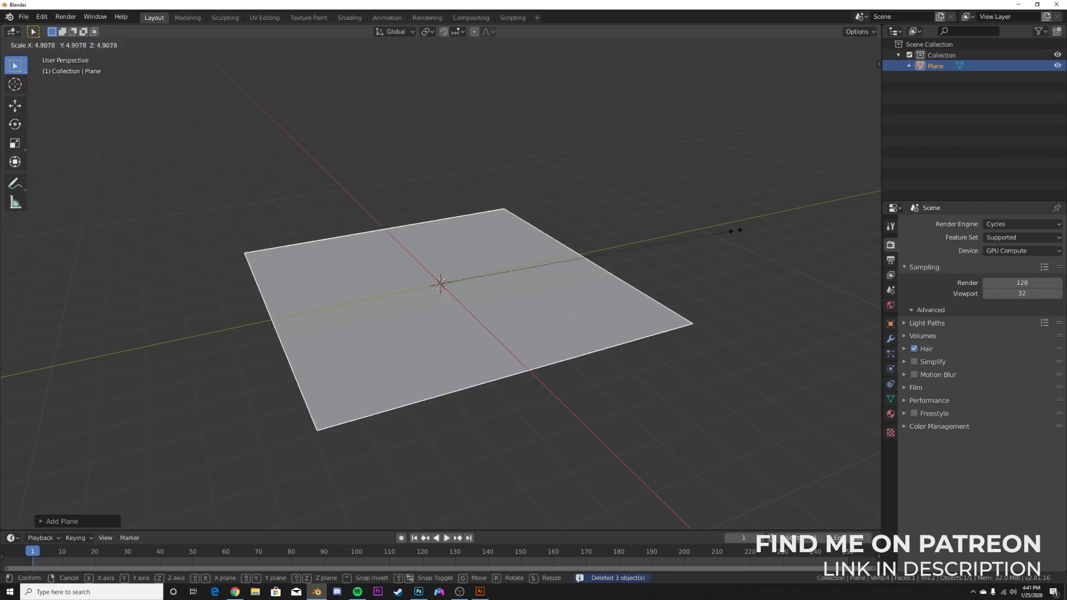
{"action": "left_click", "coordinate": [819, 226]}
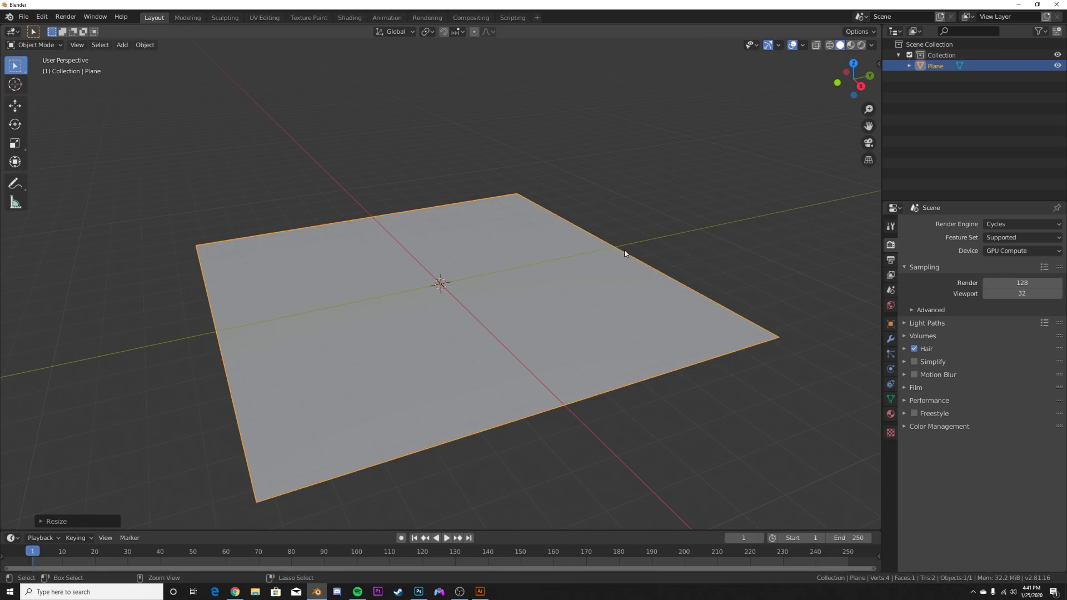
{"action": "key", "text": "ctrl+a"}
{"action": "left_click", "coordinate": [569, 274]}
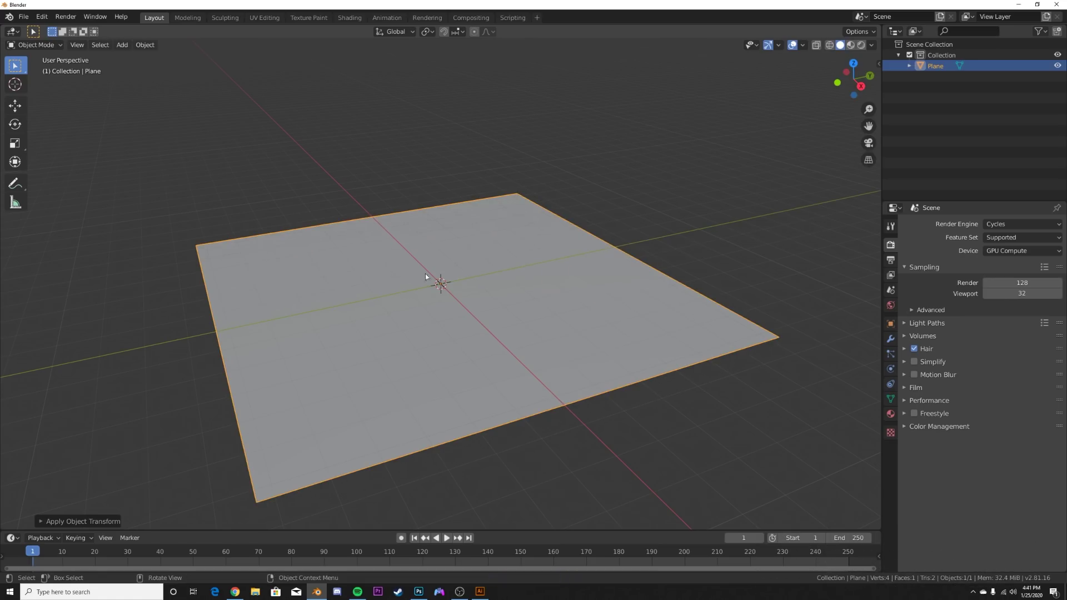
Subdivide the plane in Edit Mode with 100 cuts and return to Object Mode
{"action": "key", "text": "Tab"}
{"action": "right_click", "coordinate": [481, 246]}
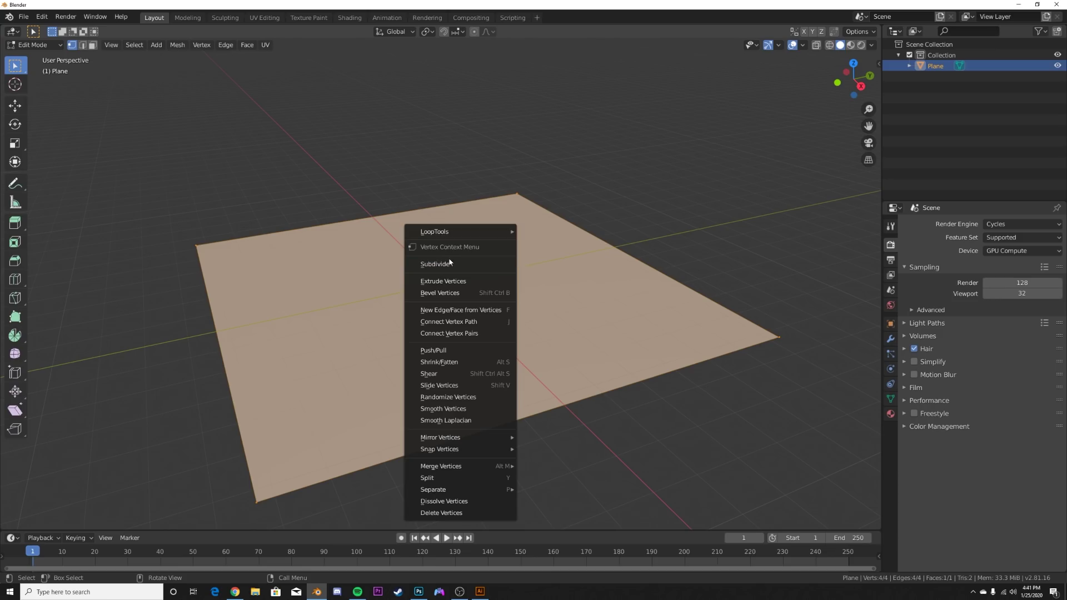
{"action": "left_click", "coordinate": [447, 266]}
{"action": "left_click", "coordinate": [70, 520]}
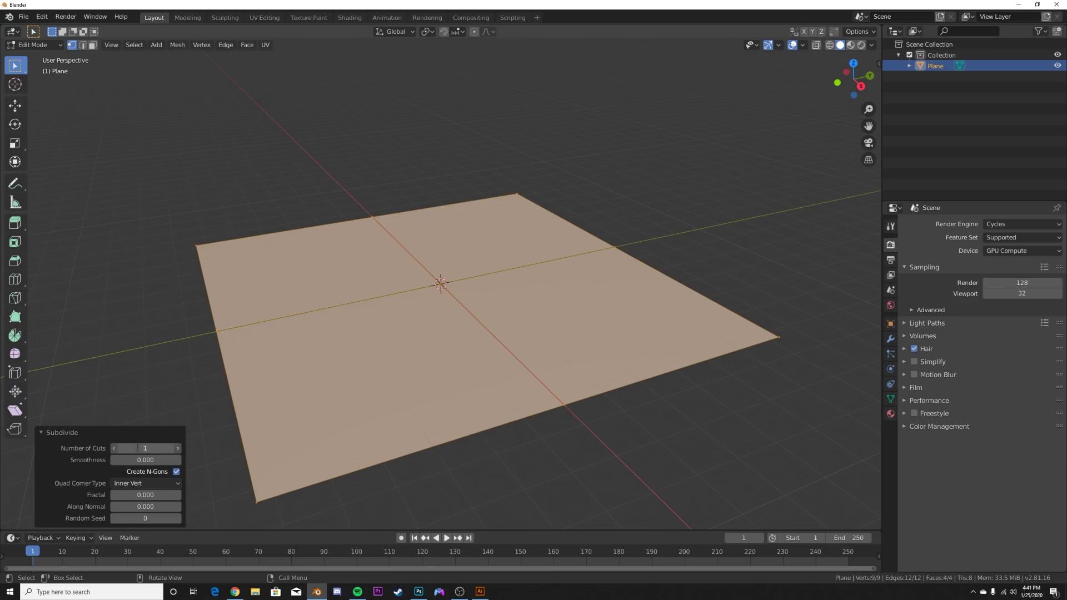
{"action": "left_click", "coordinate": [138, 447]}
{"action": "key", "text": "Return"}
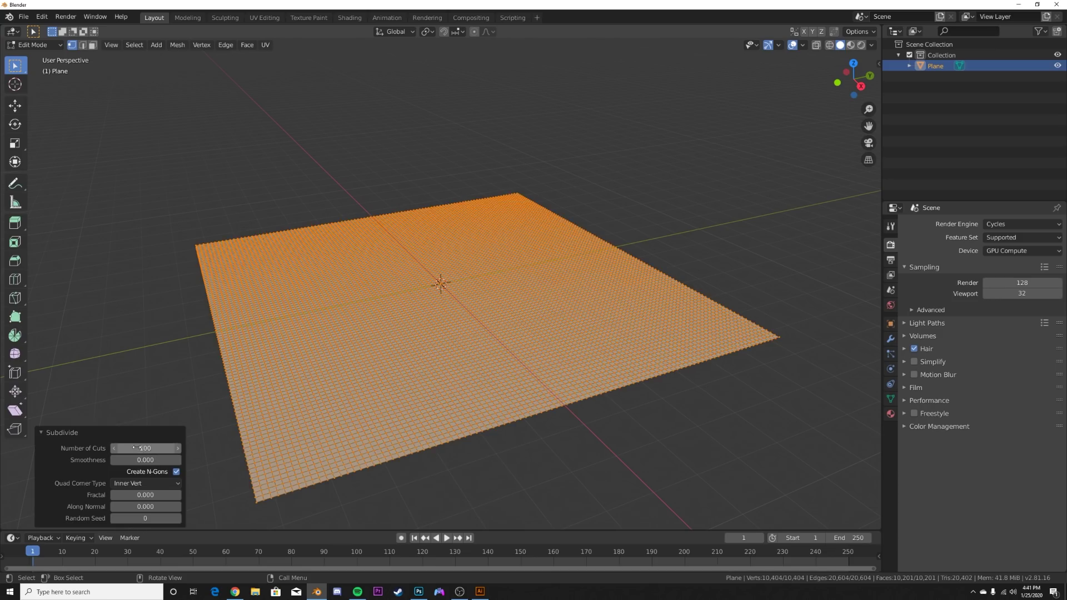
{"action": "middle_click_drag", "start_coordinate": [479, 315], "coordinate": [472, 362]}
{"action": "key", "text": "Tab"}
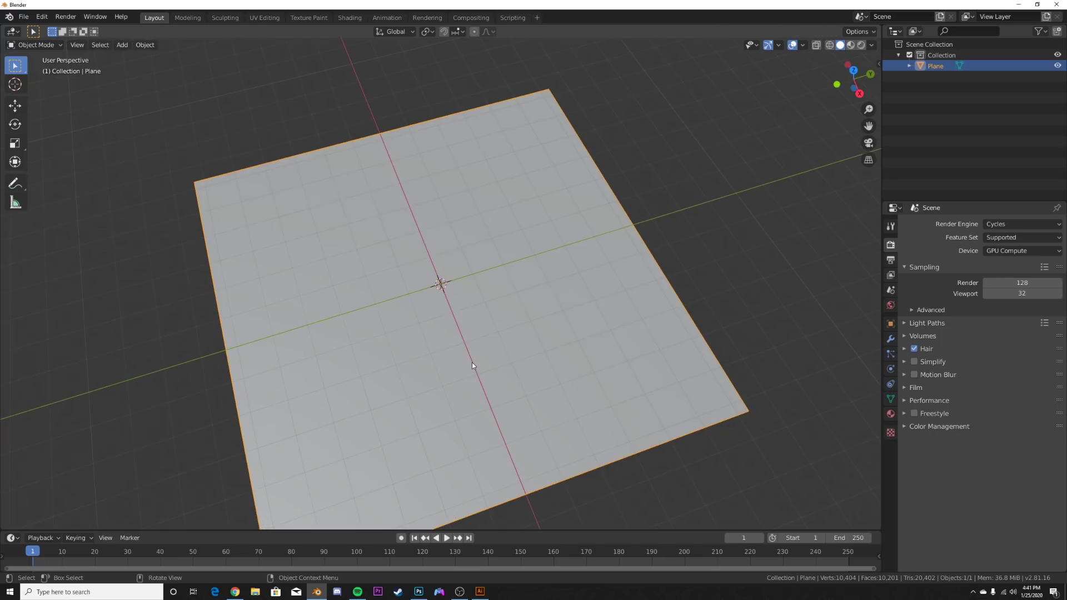
Display the plane in wireframe and add a Decimate modifier with a Collapse ratio of 0.0455
{"action": "left_click", "coordinate": [830, 45]}
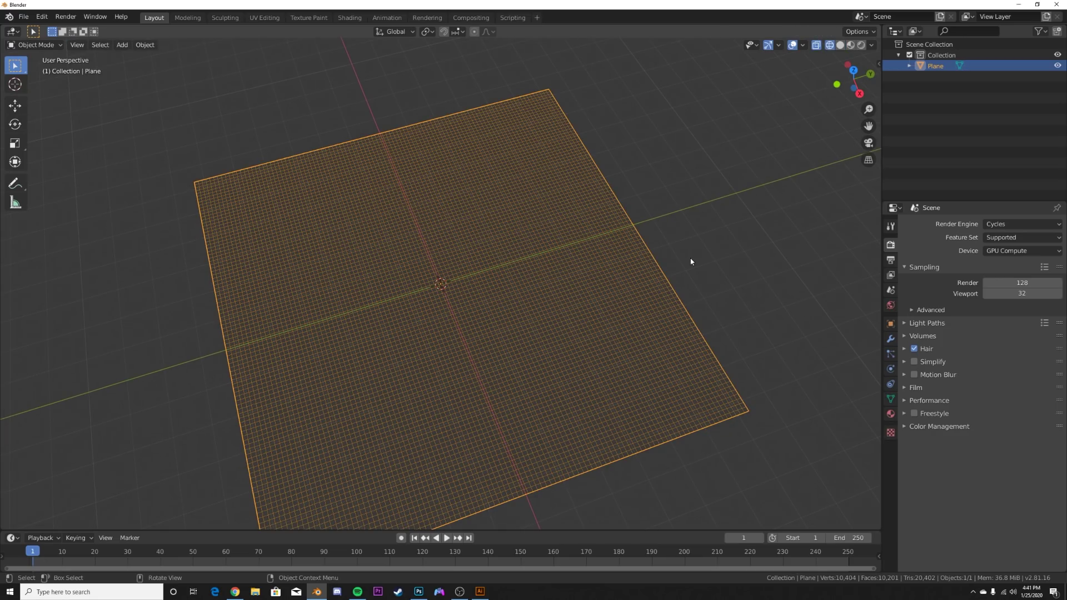
{"action": "left_click", "coordinate": [890, 339]}
{"action": "left_click", "coordinate": [955, 224]}
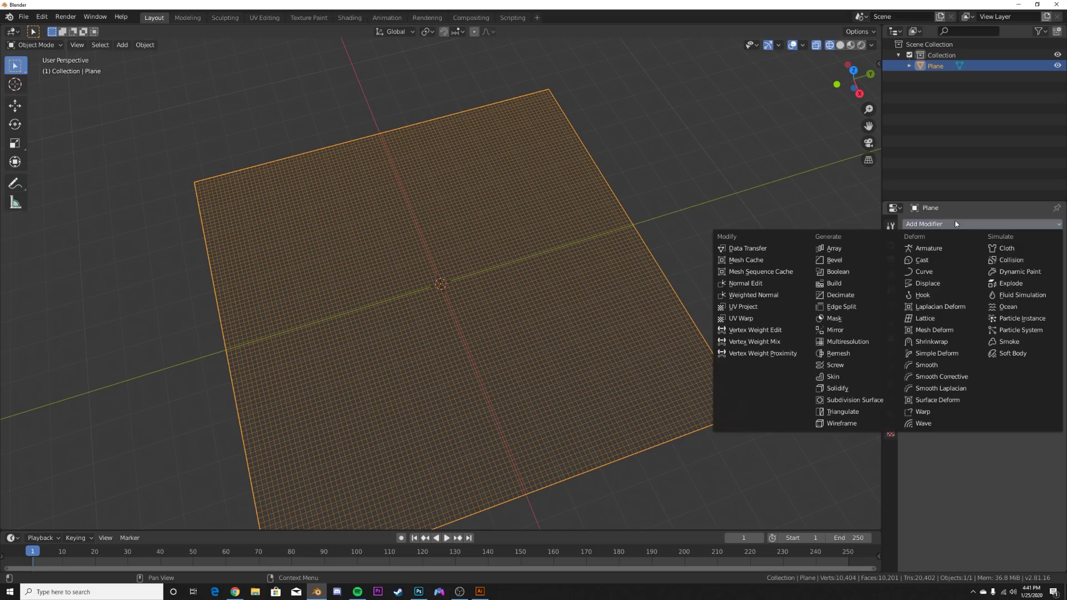
{"action": "left_click", "coordinate": [860, 297]}
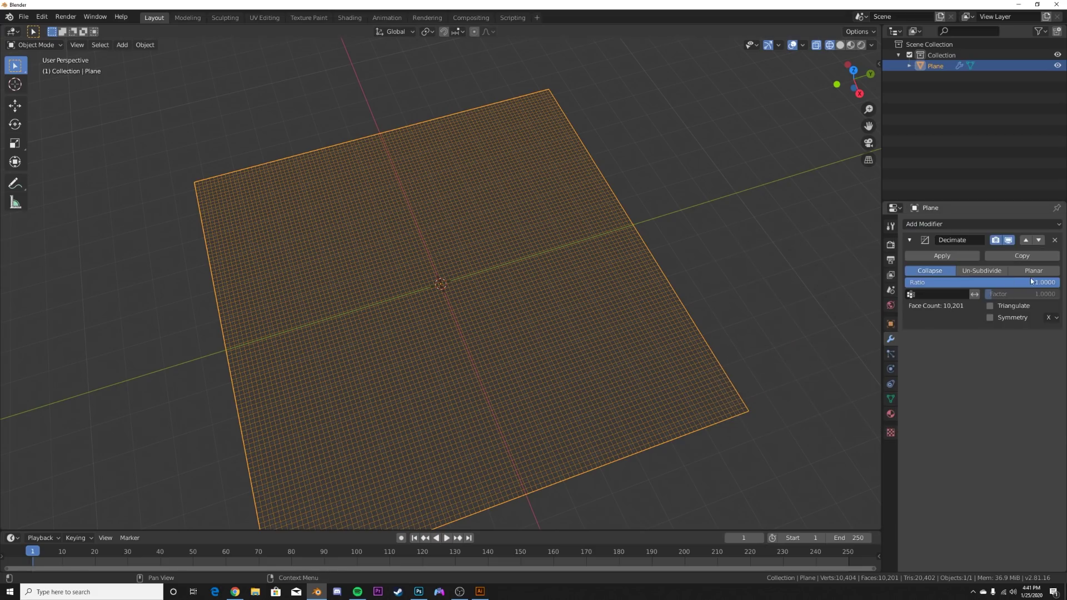
{"action": "left_click_drag", "start_coordinate": [1037, 283], "coordinate": [925, 284]}
{"action": "middle_click_drag", "start_coordinate": [654, 317], "coordinate": [485, 376]}
{"action": "left_click_drag", "start_coordinate": [974, 289], "coordinate": [961, 286]}
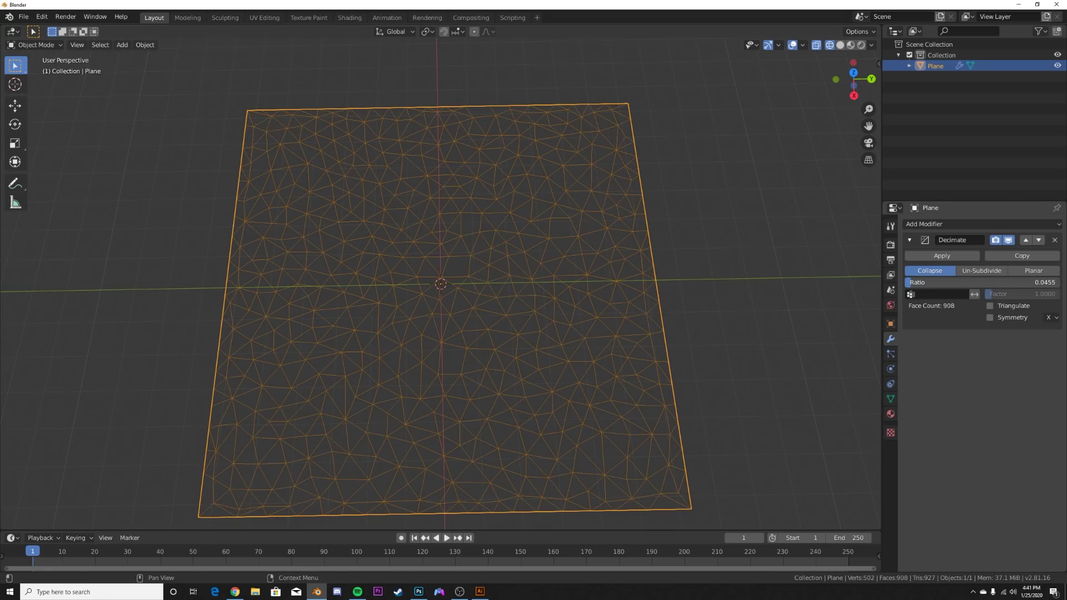
Apply the Decimate modifier, switch back to solid shading and check the irregular triangle mesh in Edit Mode
{"action": "middle_click_drag", "start_coordinate": [314, 242], "coordinate": [312, 212]}
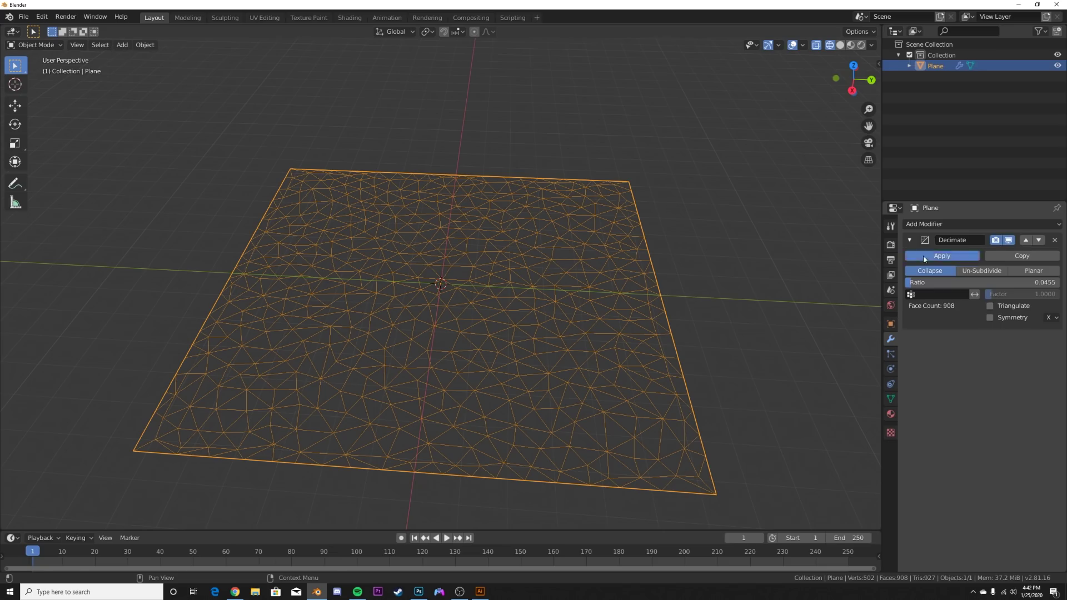
{"action": "left_click", "coordinate": [942, 256]}
{"action": "left_click", "coordinate": [839, 45]}
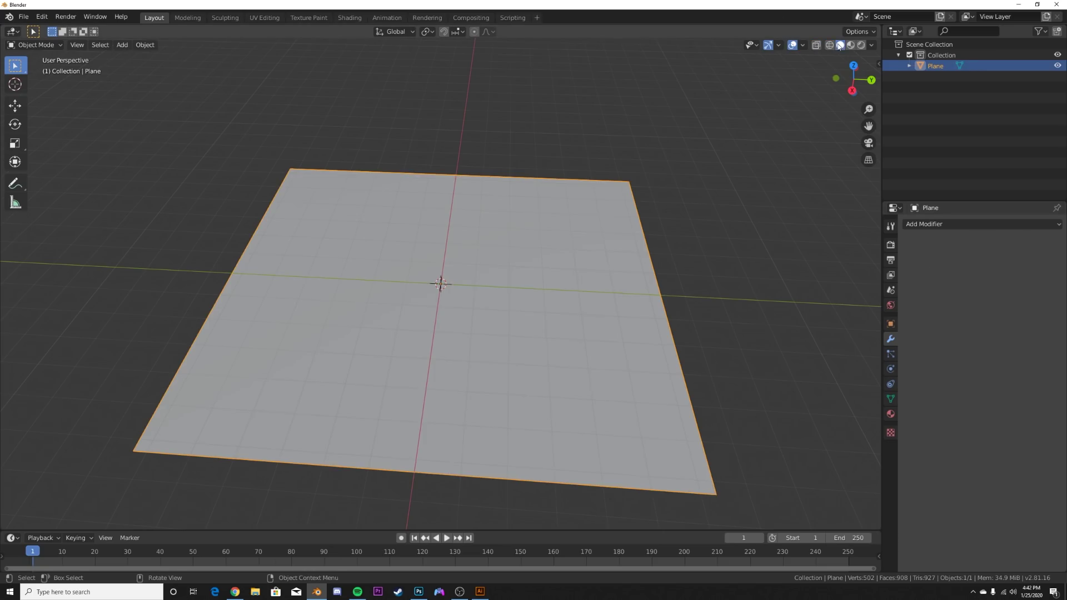
{"action": "key", "text": "Tab"}
{"action": "middle_click_drag", "start_coordinate": [567, 281], "coordinate": [557, 258]}
{"action": "scroll", "coordinate": [558, 330], "scroll_direction": "up", "scroll_amount": 6}
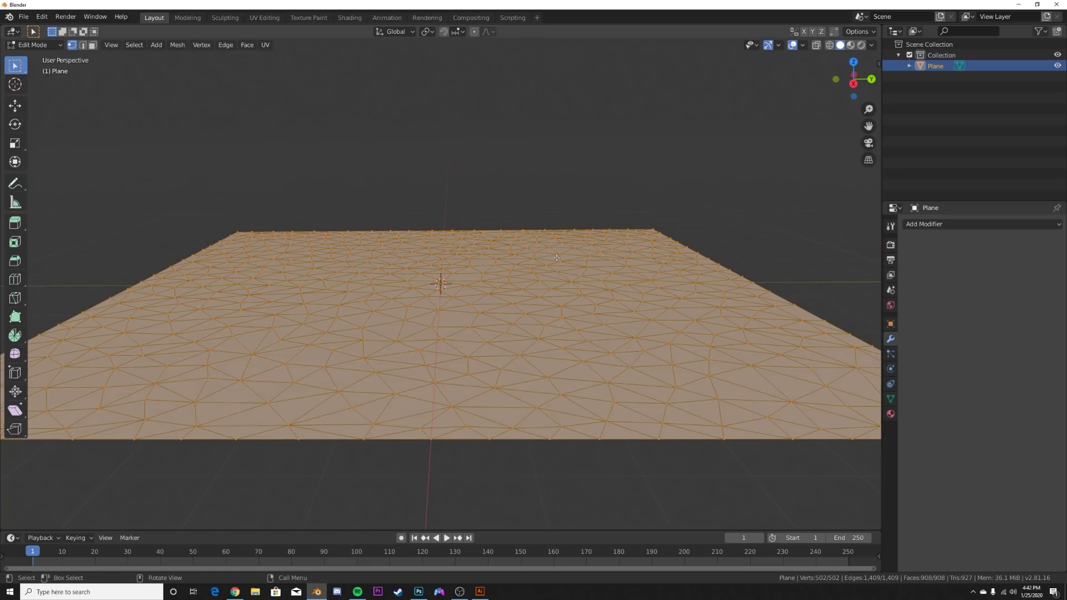
{"action": "key", "text": "Tab"}
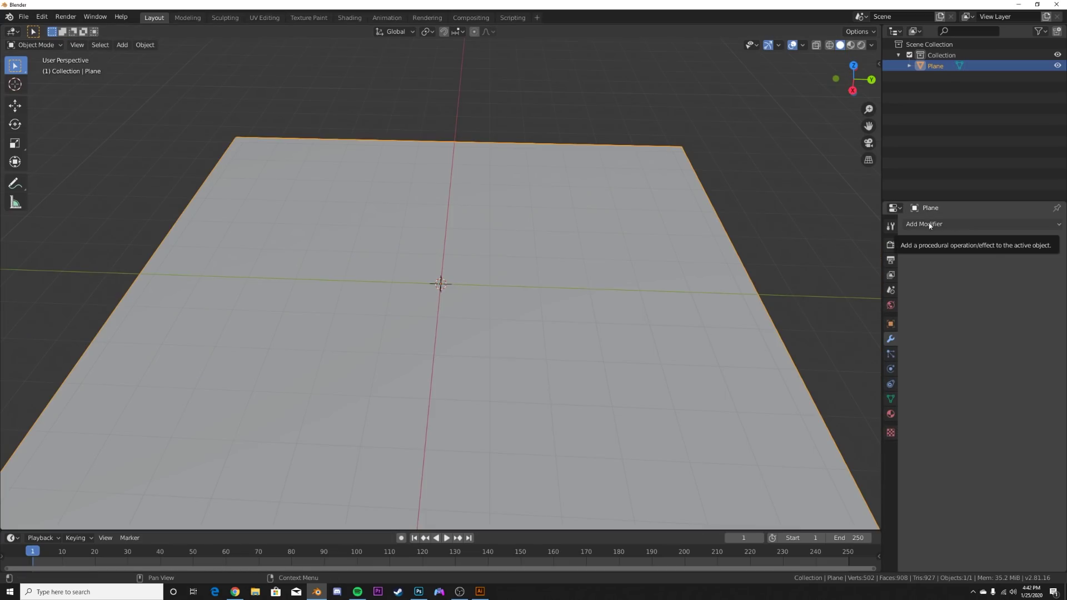
Add a Displace modifier to the plane and create a new texture for it
{"action": "left_click", "coordinate": [930, 226]}
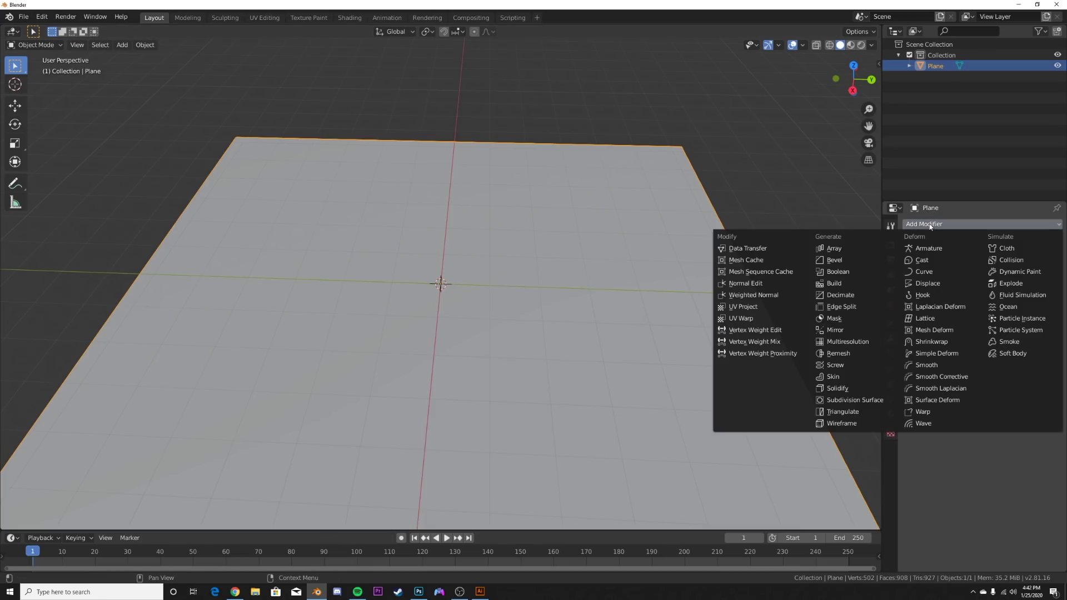
{"action": "left_click", "coordinate": [927, 284]}
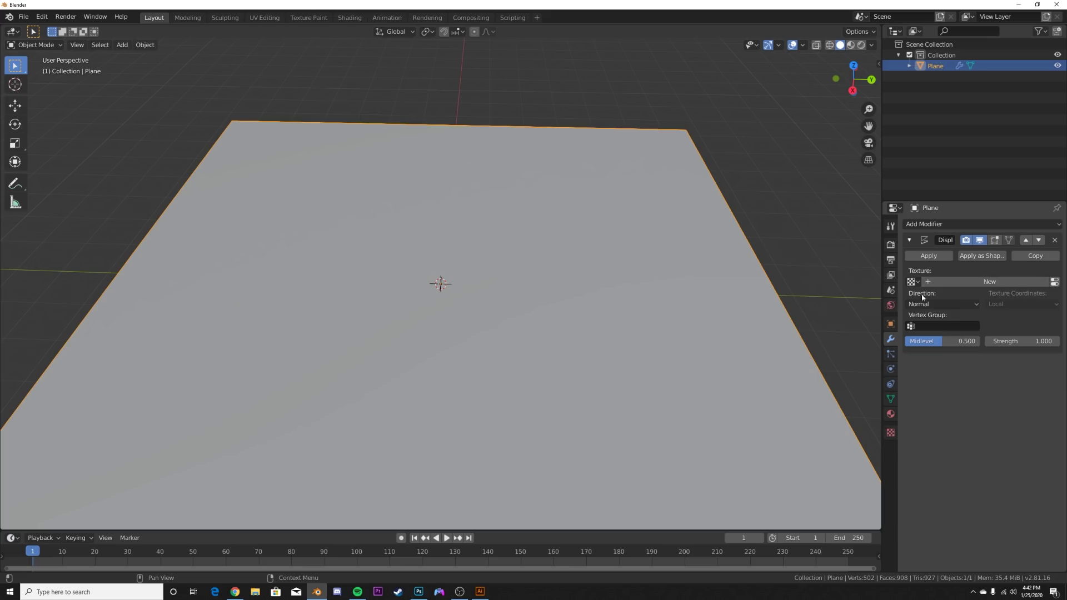
{"action": "left_click", "coordinate": [983, 282]}
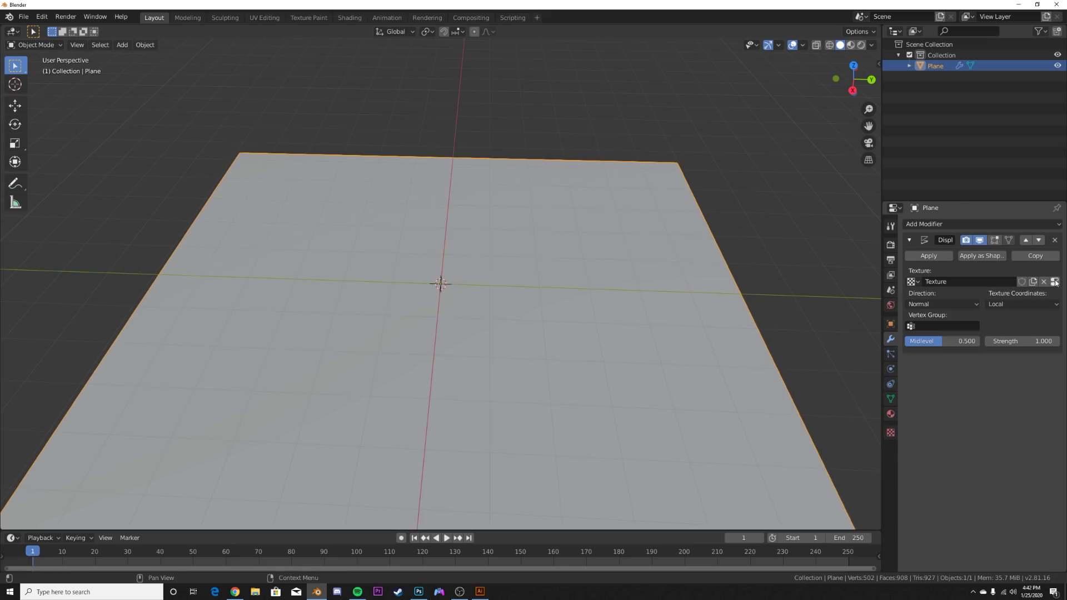
Make the displacement texture Clouds with size 2.00 and depth 0, and check the displaced surface
{"action": "left_click", "coordinate": [1036, 282]}
{"action": "left_click", "coordinate": [971, 253]}
{"action": "left_click", "coordinate": [977, 290]}
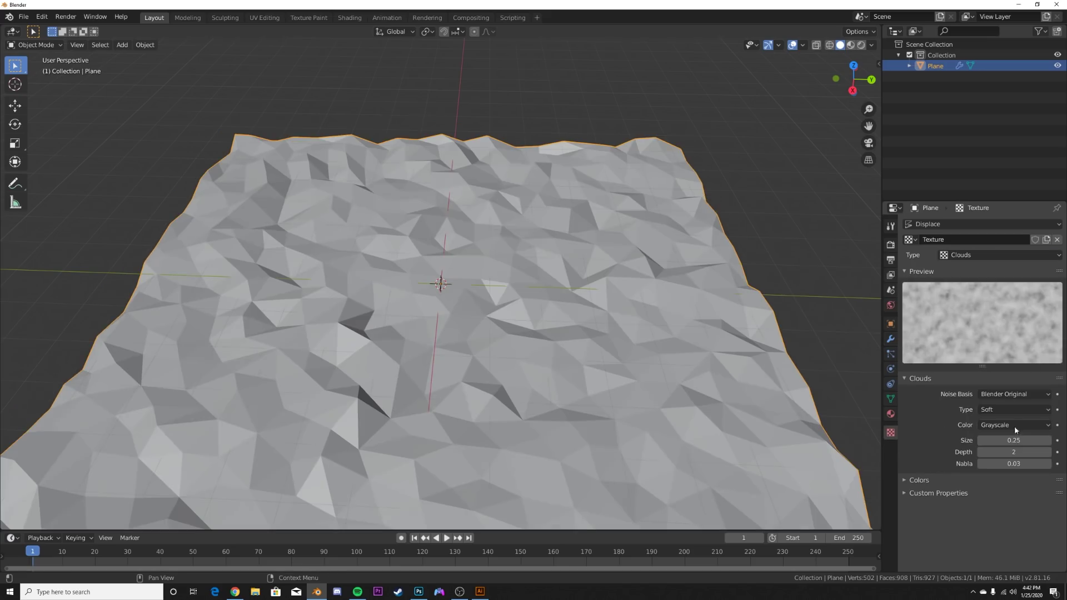
{"action": "left_click_drag", "start_coordinate": [1019, 453], "coordinate": [1049, 440]}
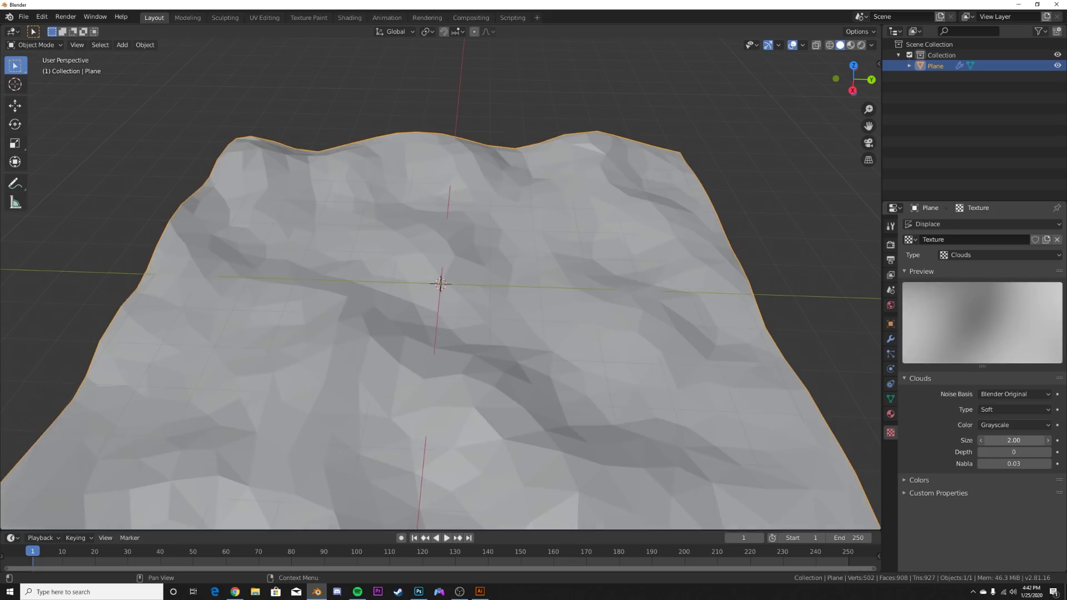
{"action": "mouse_move", "coordinate": [540, 291]}
{"action": "middle_mouse_down"}
{"action": "mouse_move", "coordinate": [538, 260]}
{"action": "mouse_move", "coordinate": [528, 298]}
{"action": "middle_mouse_up"}
{"action": "scroll", "coordinate": [538, 260], "scroll_direction": "up", "scroll_amount": 2}
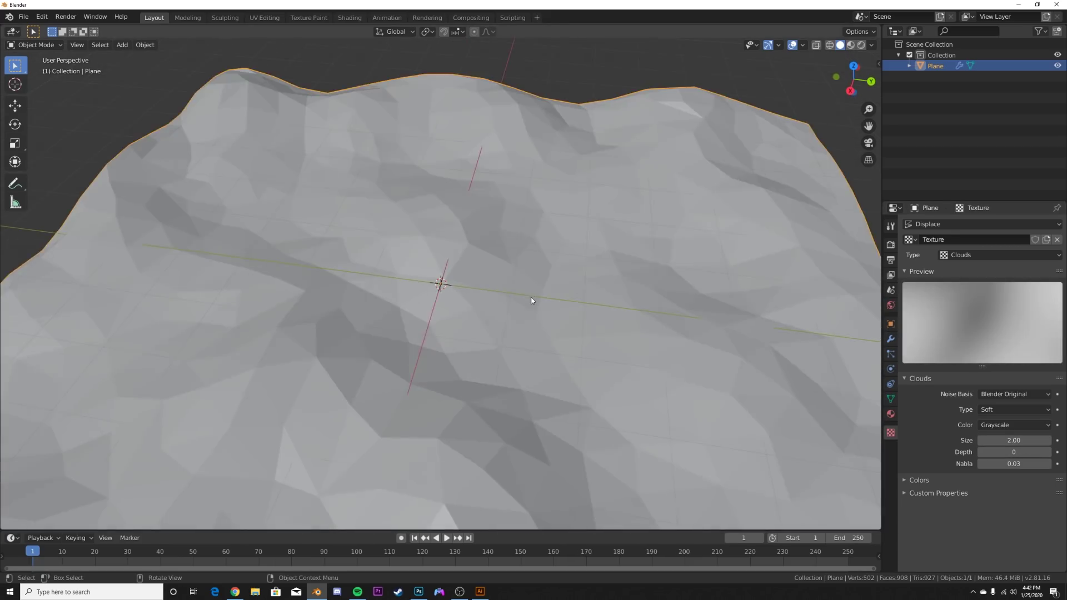
{"action": "scroll", "coordinate": [520, 294], "scroll_direction": "down", "scroll_amount": 4}
{"action": "scroll", "coordinate": [520, 294], "scroll_direction": "up", "scroll_amount": 3}
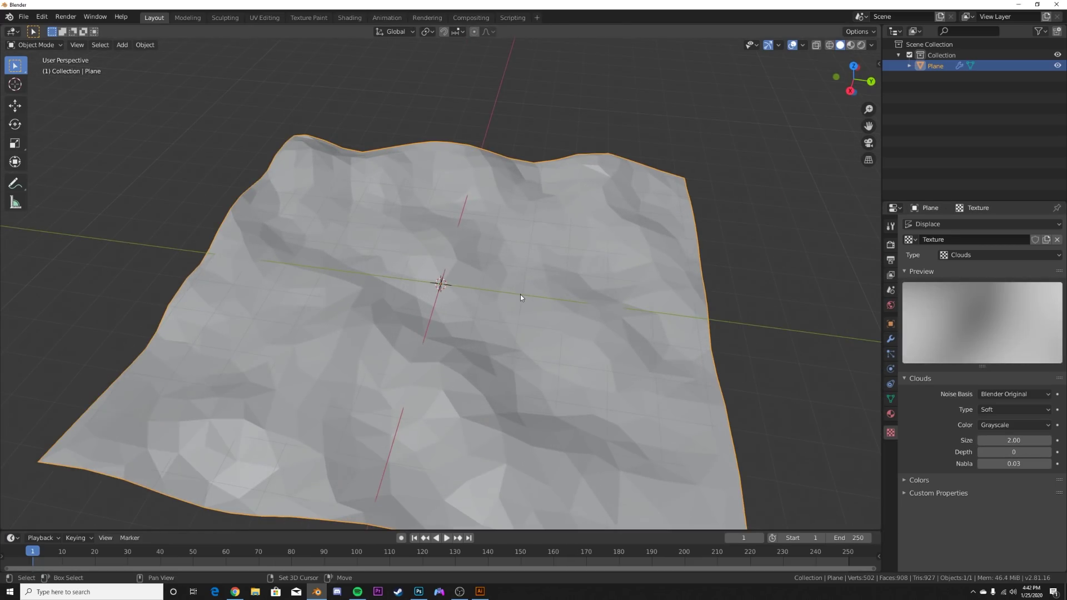
Add a UV sphere and move it well clear of the plane, about 17 m along Y
{"action": "key", "text": "shift+a"}
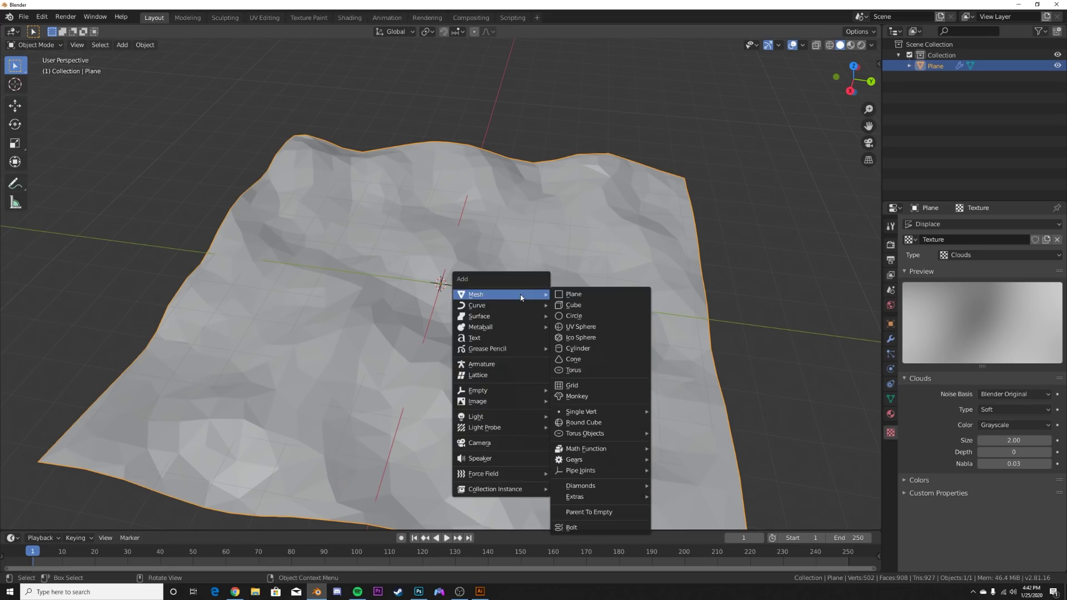
{"action": "left_click", "coordinate": [579, 327]}
{"action": "scroll", "coordinate": [552, 313], "scroll_direction": "down", "scroll_amount": 5}
{"action": "left_click", "coordinate": [15, 106]}
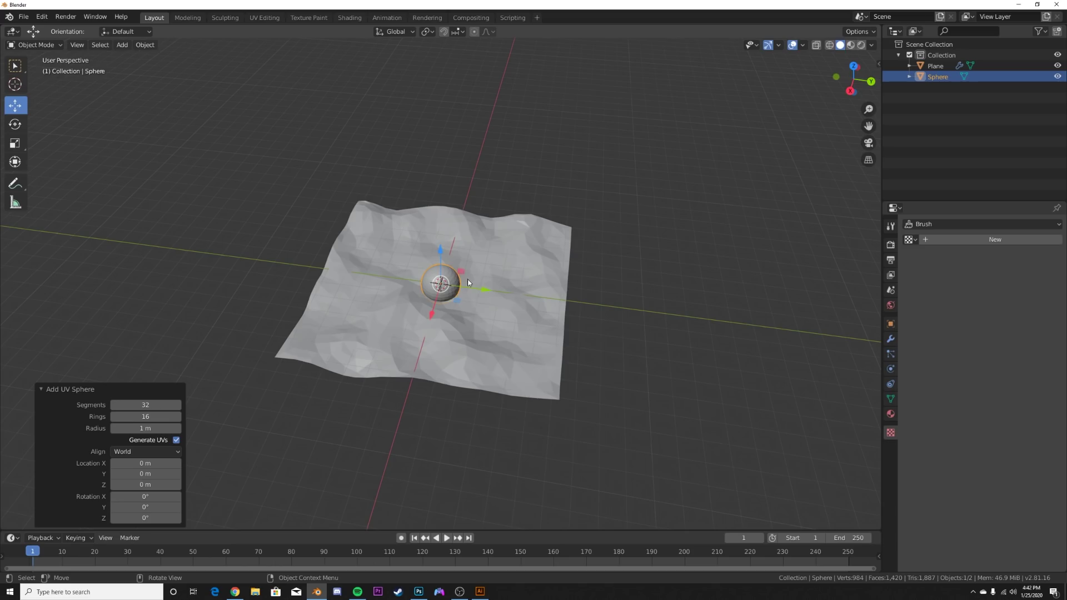
{"action": "key", "text": "g"}
{"action": "left_click", "coordinate": [817, 341]}
Shade the UV sphere smooth
{"action": "scroll", "coordinate": [657, 288], "scroll_direction": "up", "scroll_amount": 3}
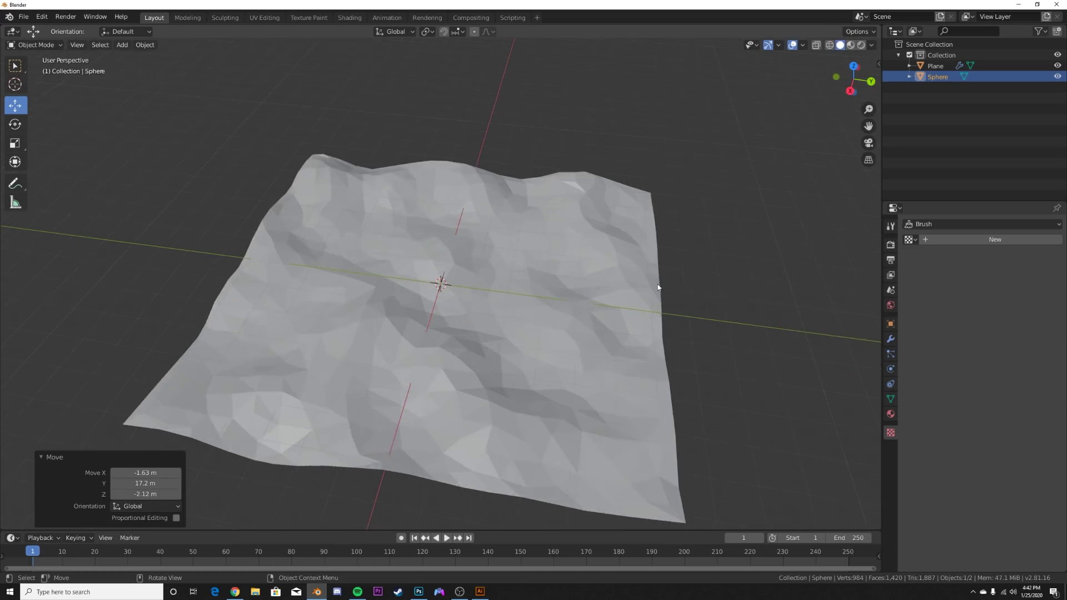
{"action": "middle_click_drag", "start_coordinate": [657, 288], "coordinate": [668, 317]}
{"action": "scroll", "coordinate": [668, 317], "scroll_direction": "down", "scroll_amount": 5}
{"action": "right_click", "coordinate": [669, 315]}
{"action": "left_click", "coordinate": [717, 216]}
{"action": "scroll", "coordinate": [722, 311], "scroll_direction": "up", "scroll_amount": 3}
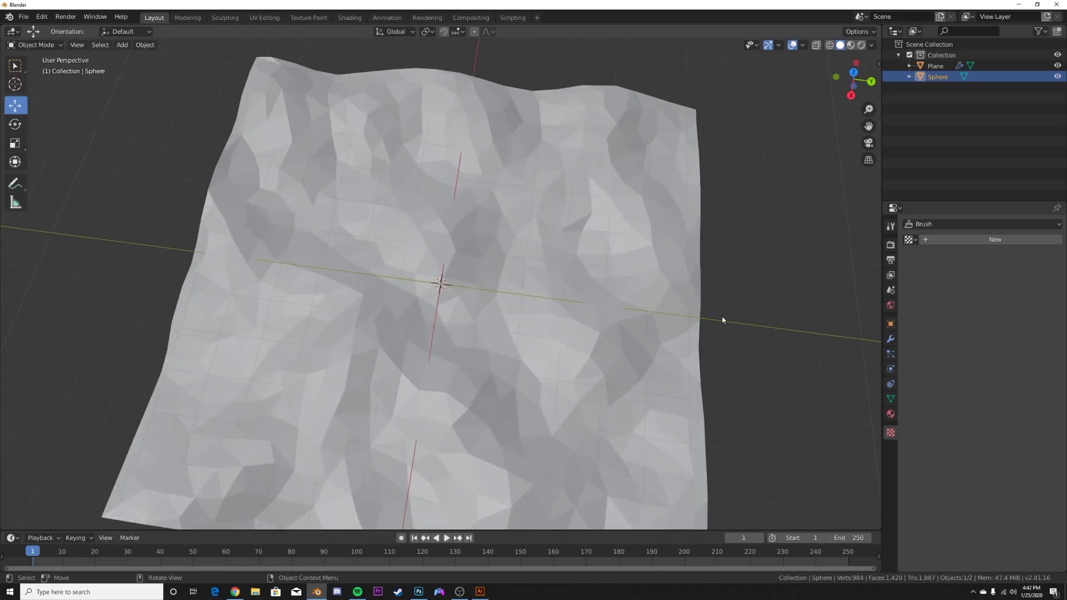
{"action": "scroll", "coordinate": [639, 321], "scroll_direction": "down", "scroll_amount": 2}
{"action": "scroll", "coordinate": [584, 320], "scroll_direction": "up", "scroll_amount": 4}
Add a particle system of type Hair to the displaced plane
{"action": "left_click", "coordinate": [435, 295]}
{"action": "middle_click_drag", "start_coordinate": [435, 296], "coordinate": [446, 204]}
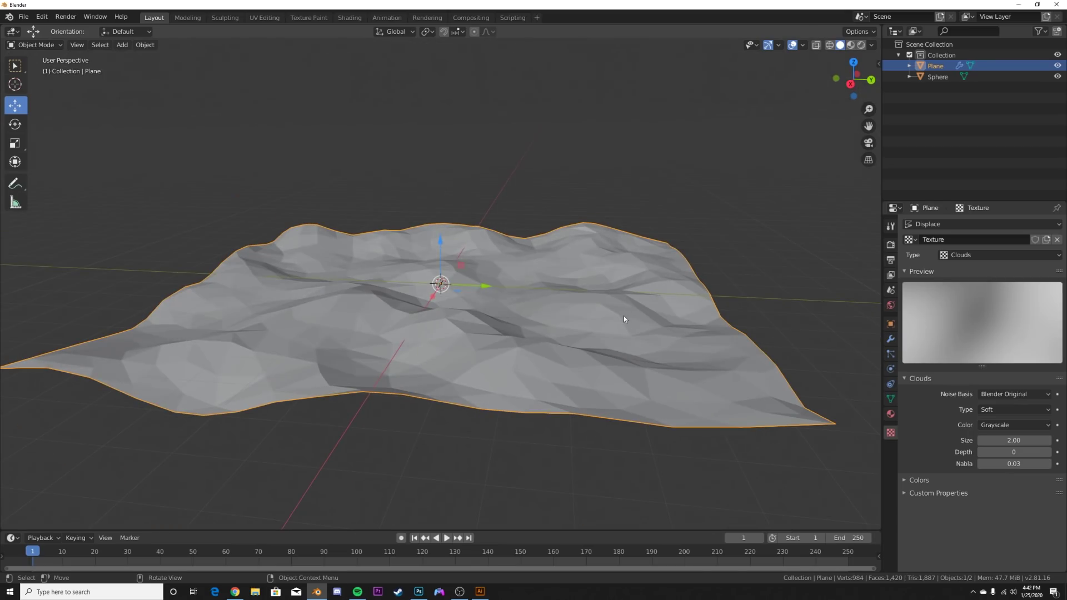
{"action": "left_click", "coordinate": [890, 354]}
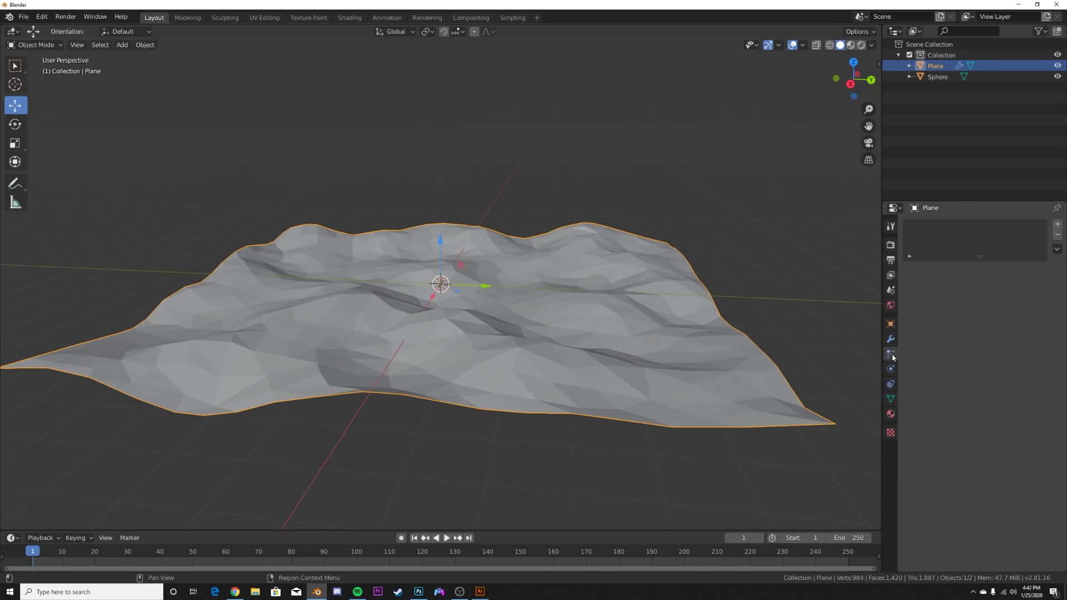
{"action": "left_click", "coordinate": [1057, 224]}
{"action": "left_click", "coordinate": [1022, 283]}
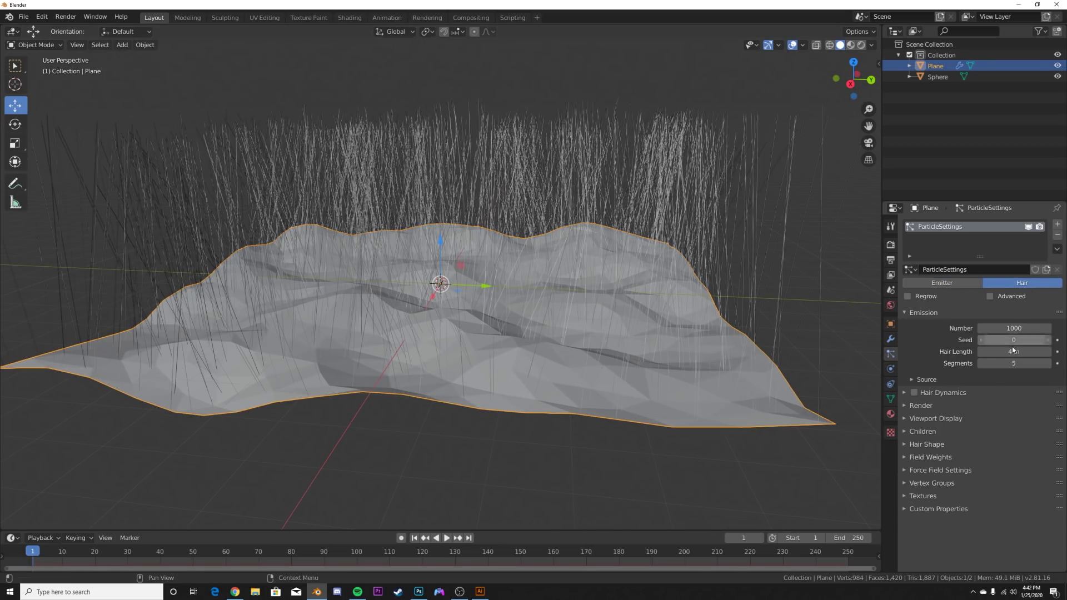
Set the hair's emission source to Verts and inspect the strands on the plane's vertices
{"action": "left_click", "coordinate": [934, 381]}
{"action": "left_click", "coordinate": [1003, 395]}
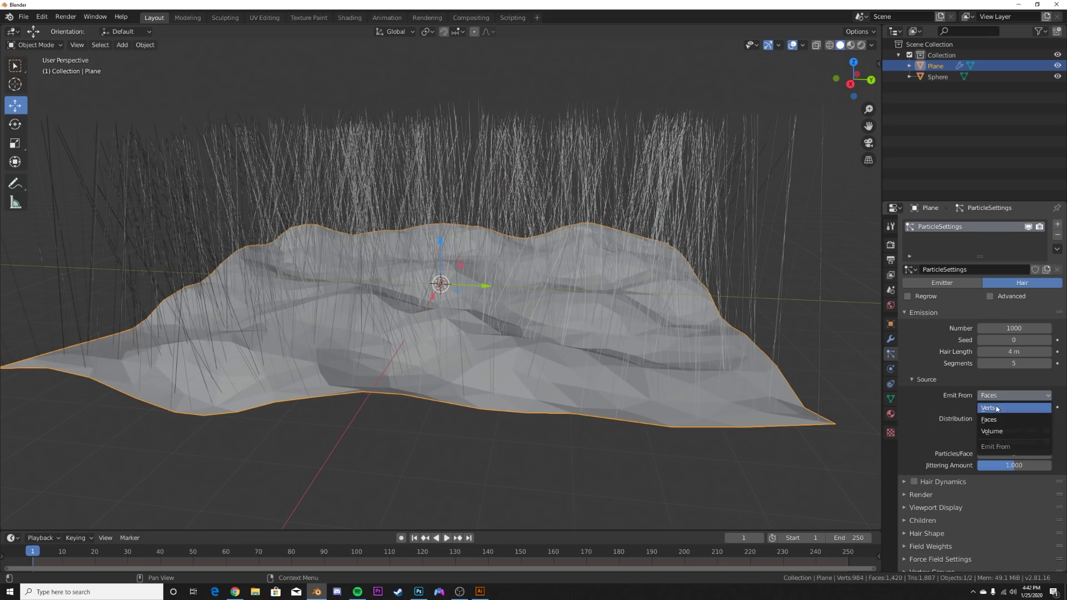
{"action": "left_click", "coordinate": [996, 408]}
{"action": "middle_click_drag", "start_coordinate": [581, 186], "coordinate": [572, 273]}
{"action": "scroll", "coordinate": [477, 325], "scroll_direction": "up", "scroll_amount": 6}
{"action": "middle_click_drag", "start_coordinate": [379, 229], "coordinate": [379, 214]}
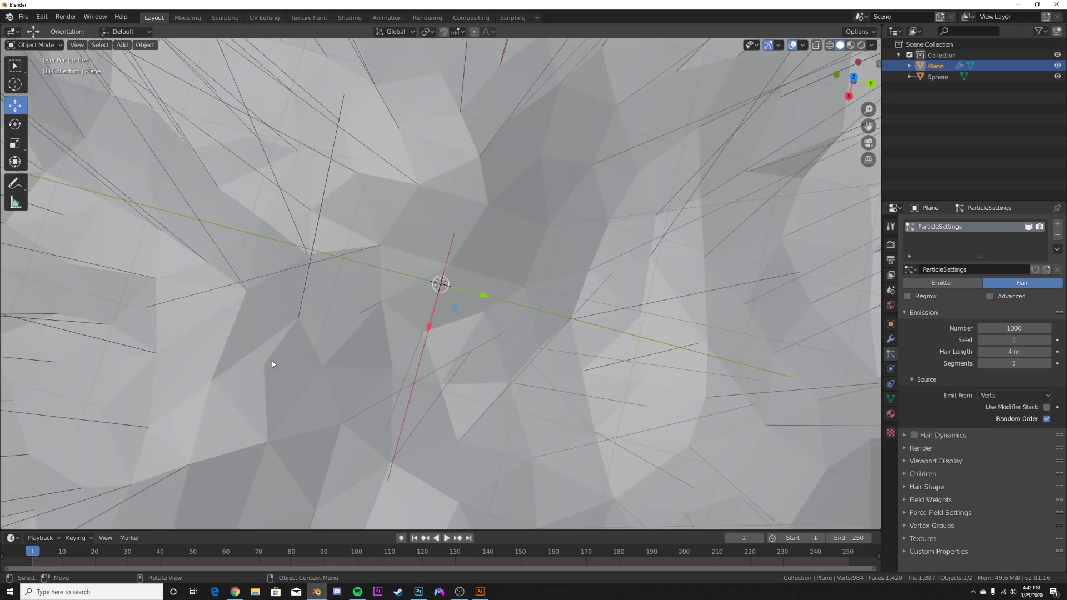
{"action": "scroll", "coordinate": [272, 361], "scroll_direction": "down", "scroll_amount": 10}
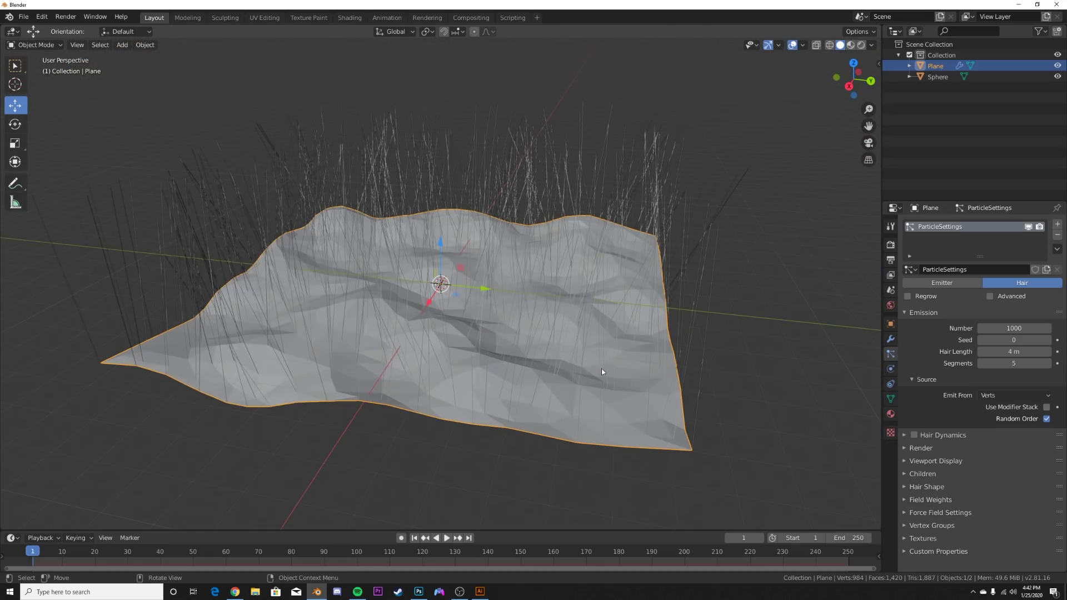
Render the plane's hair particles as Object, with Sphere as the instance object
{"action": "left_click", "coordinate": [928, 449]}
{"action": "left_click", "coordinate": [1011, 463]}
{"action": "left_click", "coordinate": [1023, 493]}
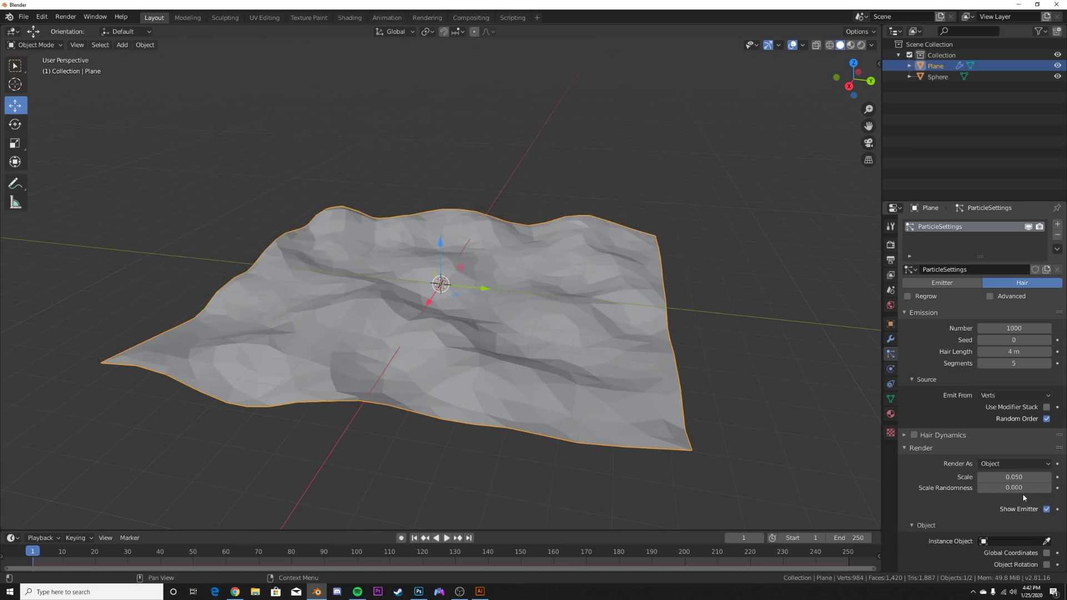
{"action": "left_click", "coordinate": [1012, 541]}
{"action": "left_click", "coordinate": [978, 441]}
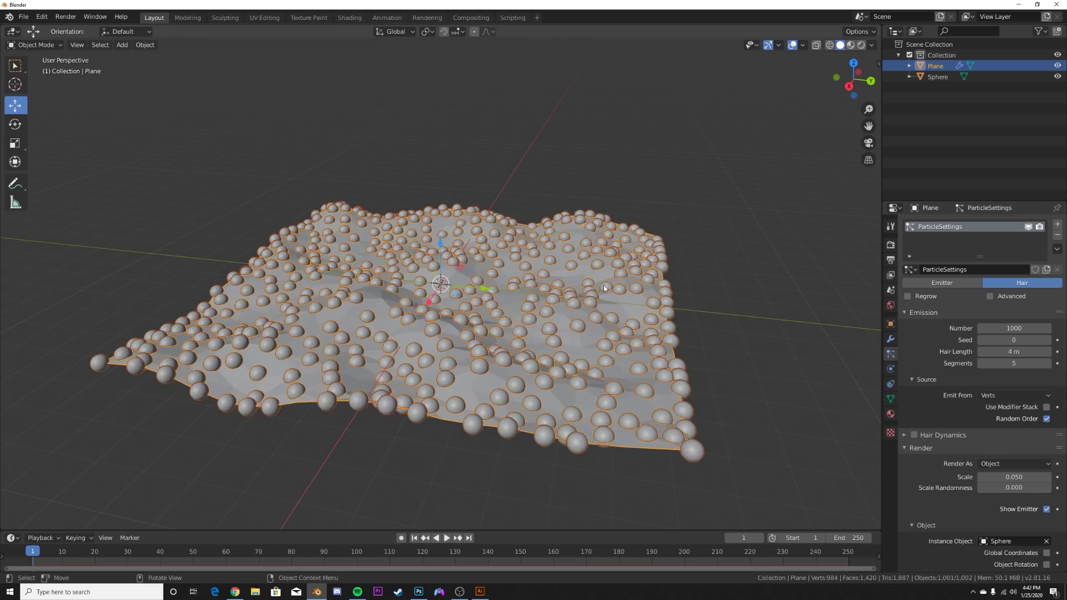
Set the particle render scale to 0.010 and check the sphere size on the mesh vertices
{"action": "scroll", "coordinate": [605, 288], "scroll_direction": "up", "scroll_amount": 4}
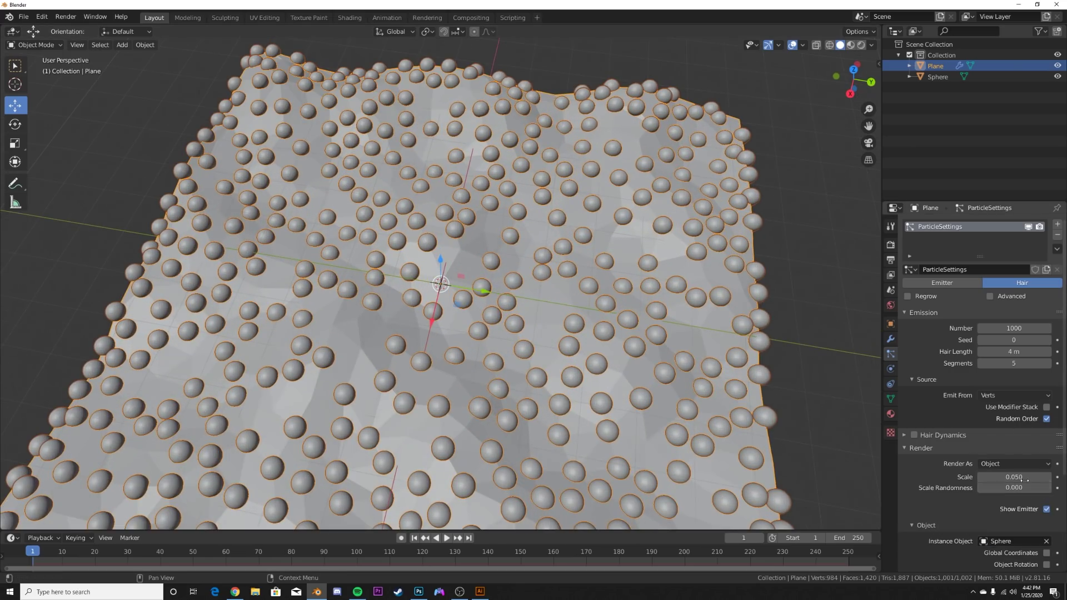
{"action": "mouse_move", "coordinate": [1025, 479]}
{"action": "left_mouse_down"}
{"action": "mouse_move", "coordinate": [1009, 479]}
{"action": "mouse_move", "coordinate": [1045, 479]}
{"action": "mouse_move", "coordinate": [1007, 478]}
{"action": "left_mouse_up"}
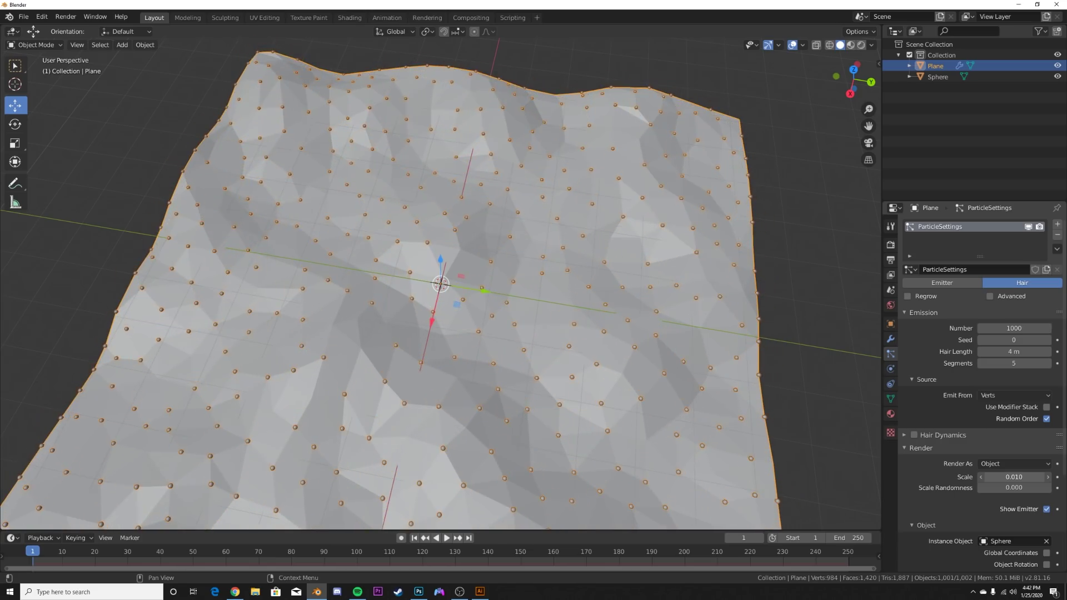
{"action": "middle_click_drag", "start_coordinate": [636, 317], "coordinate": [643, 350]}
{"action": "scroll", "coordinate": [404, 352], "scroll_direction": "up", "scroll_amount": 5}
{"action": "middle_click_drag", "start_coordinate": [404, 352], "coordinate": [413, 330]}
{"action": "scroll", "coordinate": [412, 330], "scroll_direction": "down", "scroll_amount": 5}
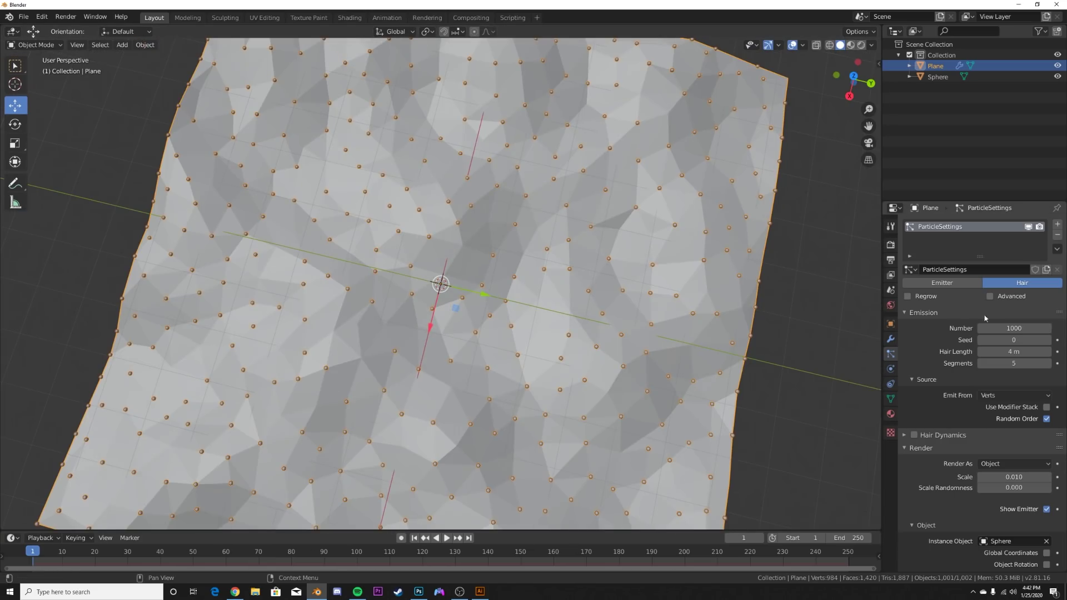
Raise the particle emission number to about 2813 and check the sphere coverage across the plane
{"action": "left_click_drag", "start_coordinate": [1014, 328], "coordinate": [1047, 328]}
{"action": "scroll", "coordinate": [467, 261], "scroll_direction": "down", "scroll_amount": 5}
{"action": "scroll", "coordinate": [462, 232], "scroll_direction": "up", "scroll_amount": 5}
{"action": "middle_click_drag", "start_coordinate": [466, 261], "coordinate": [472, 297]}
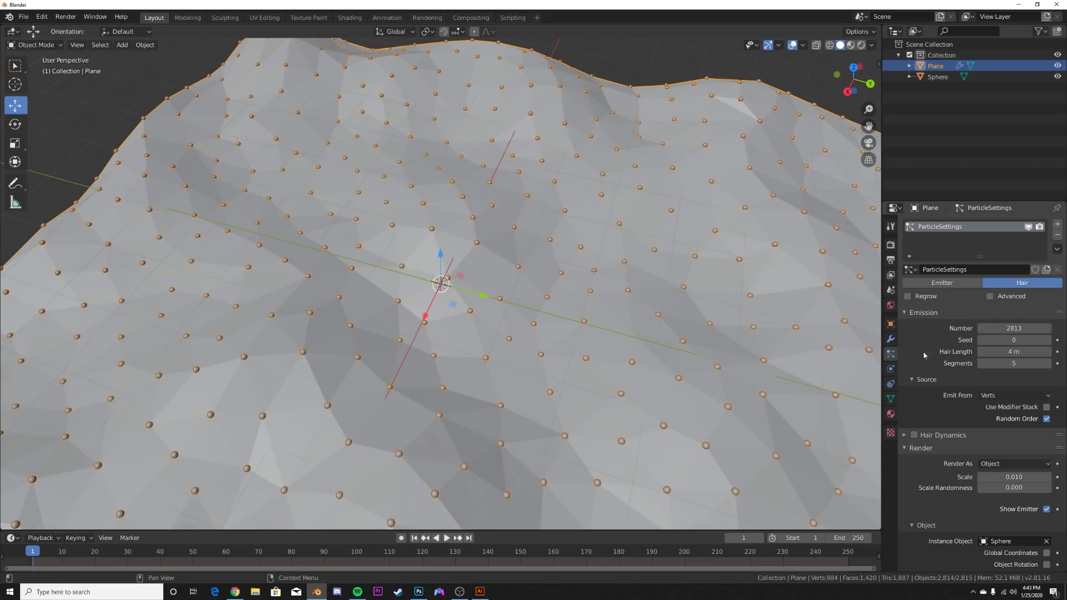
Add a Wireframe modifier to the plane and inspect the resulting network of edges and spheres
{"action": "left_click", "coordinate": [890, 339]}
{"action": "left_click", "coordinate": [944, 225]}
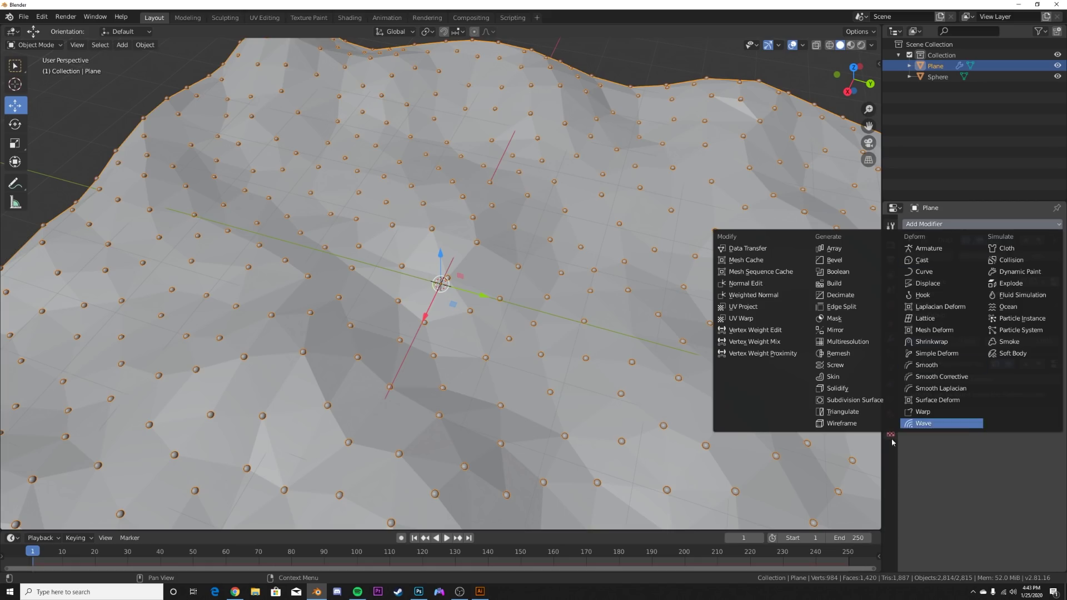
{"action": "left_click", "coordinate": [840, 423]}
{"action": "left_click", "coordinate": [679, 61]}
{"action": "mouse_move", "coordinate": [637, 169]}
{"action": "middle_mouse_down"}
{"action": "mouse_move", "coordinate": [631, 254]}
{"action": "mouse_move", "coordinate": [634, 174]}
{"action": "middle_mouse_up"}
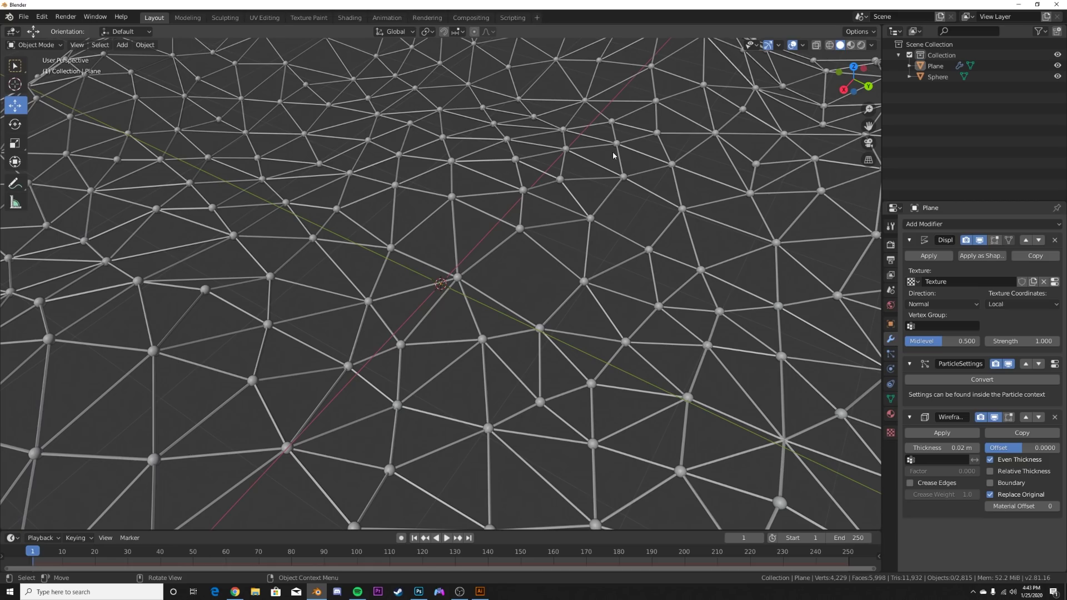
{"action": "scroll", "coordinate": [613, 156], "scroll_direction": "down", "scroll_amount": 5}
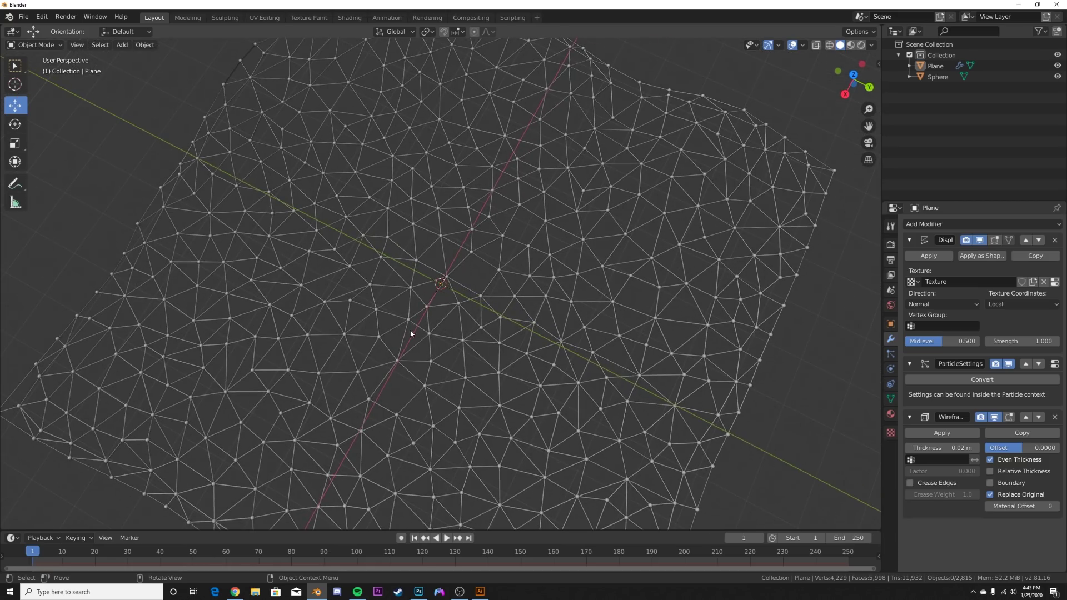
{"action": "middle_click_drag", "start_coordinate": [412, 331], "coordinate": [519, 295]}
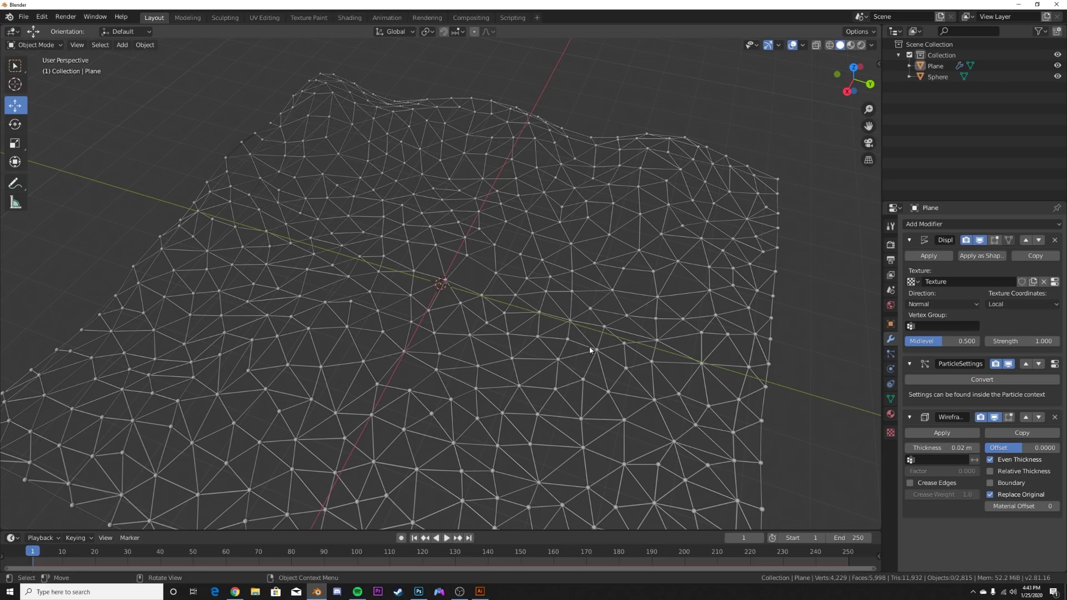
Add a Plain Axes empty at the centre of the plane
{"action": "left_click", "coordinate": [473, 313]}
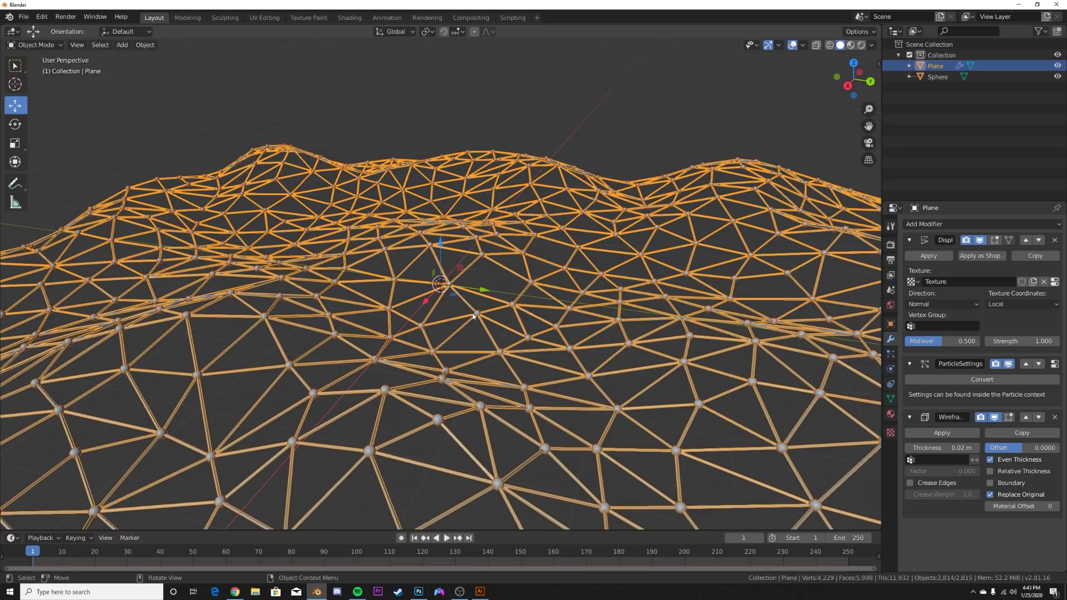
{"action": "key", "text": "shift+a"}
{"action": "mouse_move", "coordinate": [515, 216]}
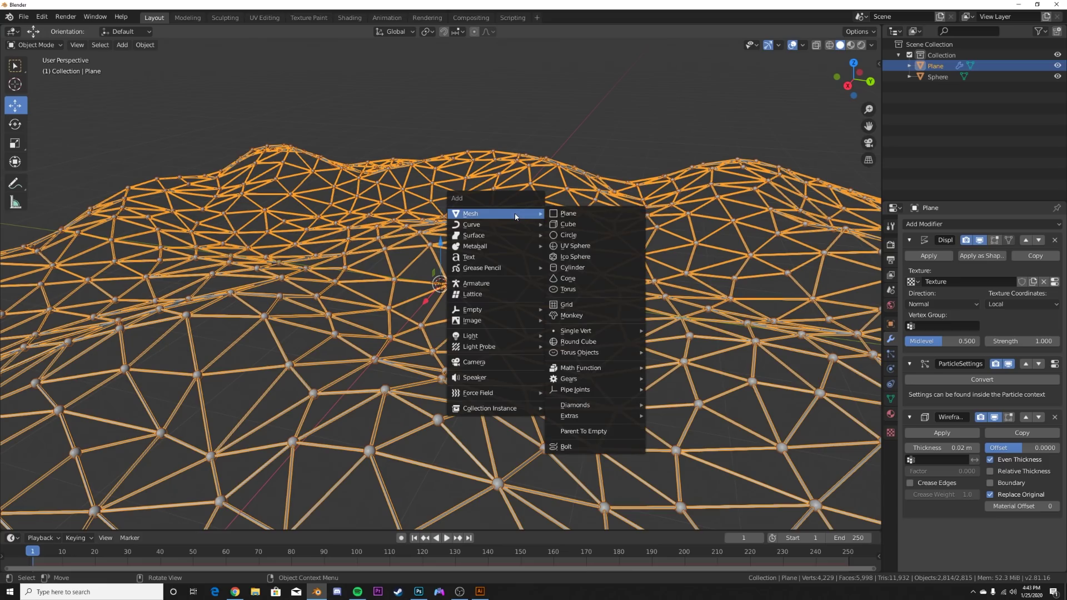
{"action": "mouse_move", "coordinate": [501, 310]}
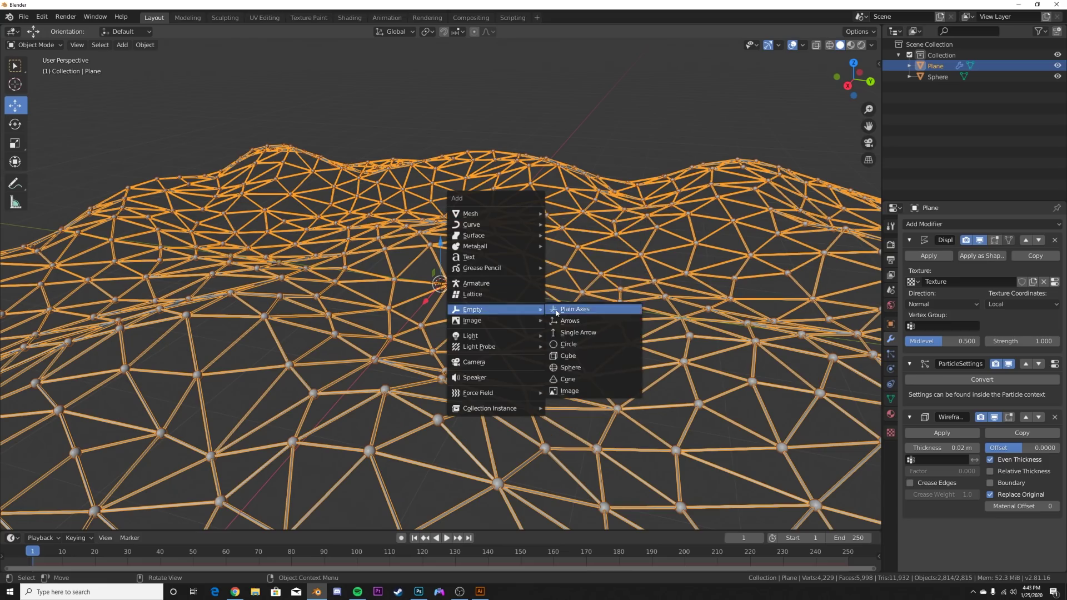
{"action": "left_click", "coordinate": [600, 310]}
{"action": "left_click", "coordinate": [606, 310]}
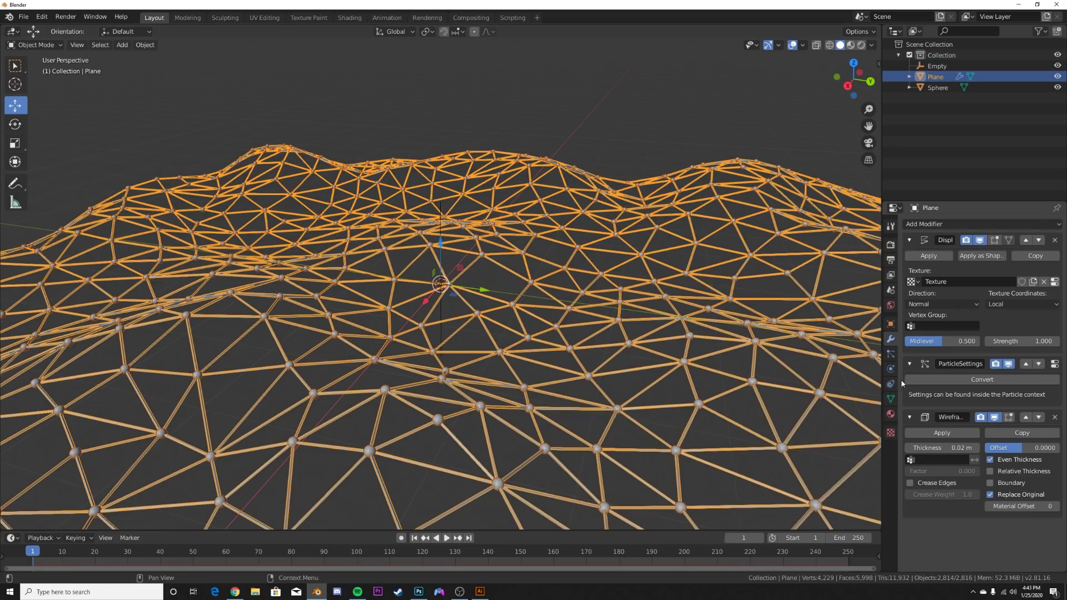
Set the plane's Displace modifier texture coordinates to Object, using the Empty as the reference object
{"action": "left_click", "coordinate": [1022, 304]}
{"action": "left_click", "coordinate": [992, 328]}
{"action": "left_click", "coordinate": [1006, 304]}
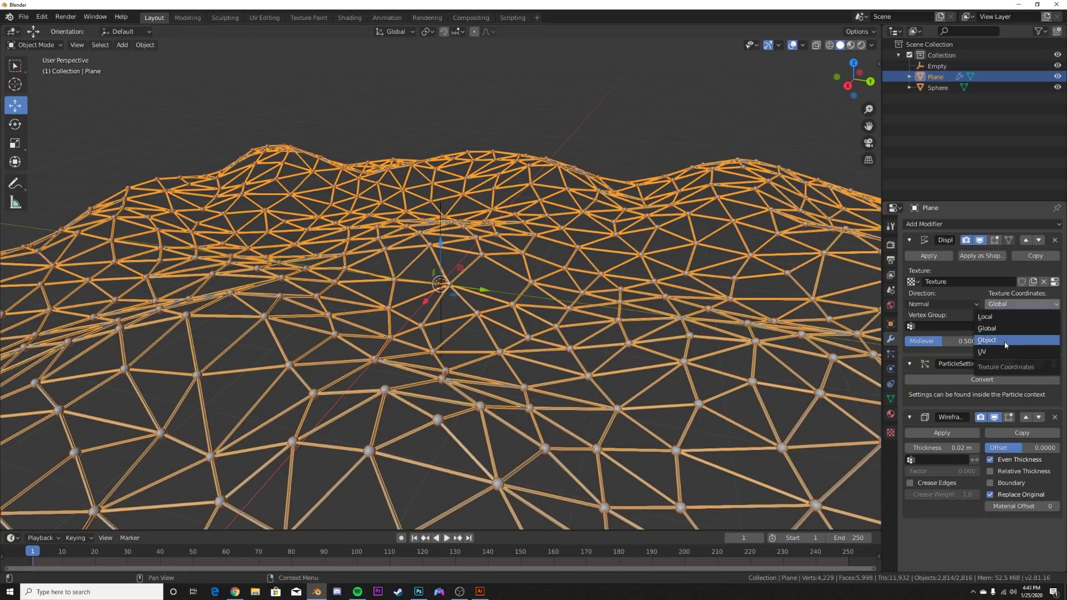
{"action": "left_click", "coordinate": [1006, 341]}
{"action": "left_click", "coordinate": [1017, 327]}
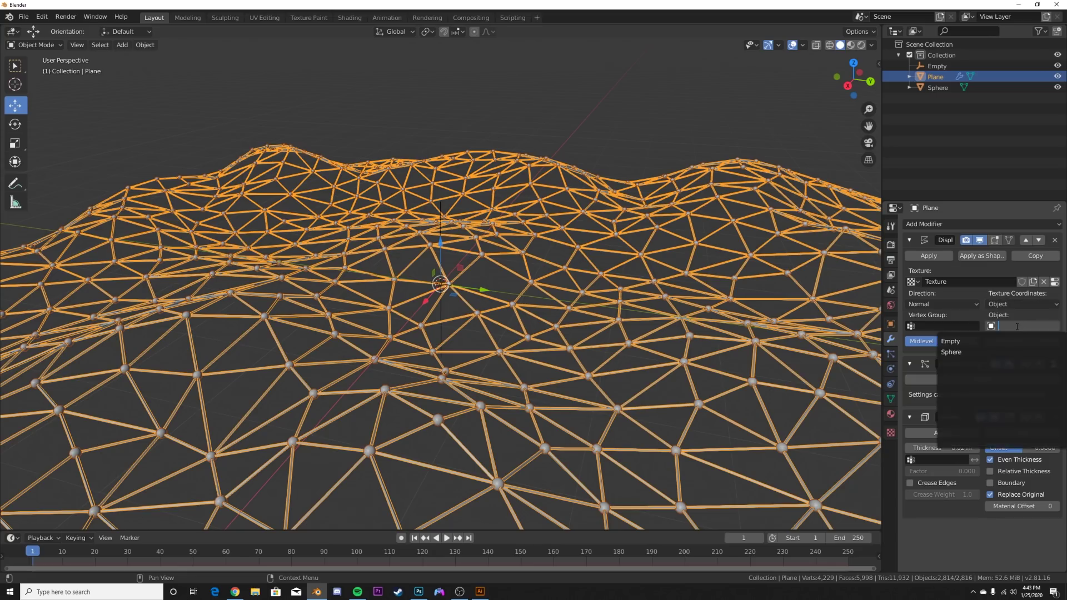
{"action": "left_click", "coordinate": [979, 349]}
Select the Empty and preview the displacement's motion by rotating it freely, without keeping the rotation
{"action": "left_click", "coordinate": [937, 65]}
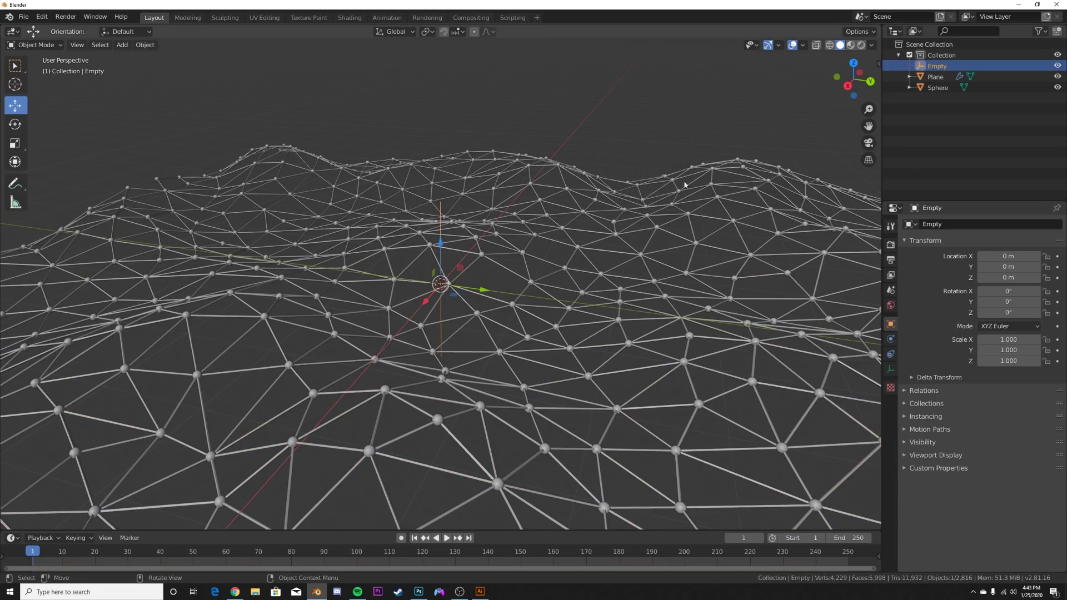
{"action": "key", "text": "r"}
{"action": "key", "text": "r"}
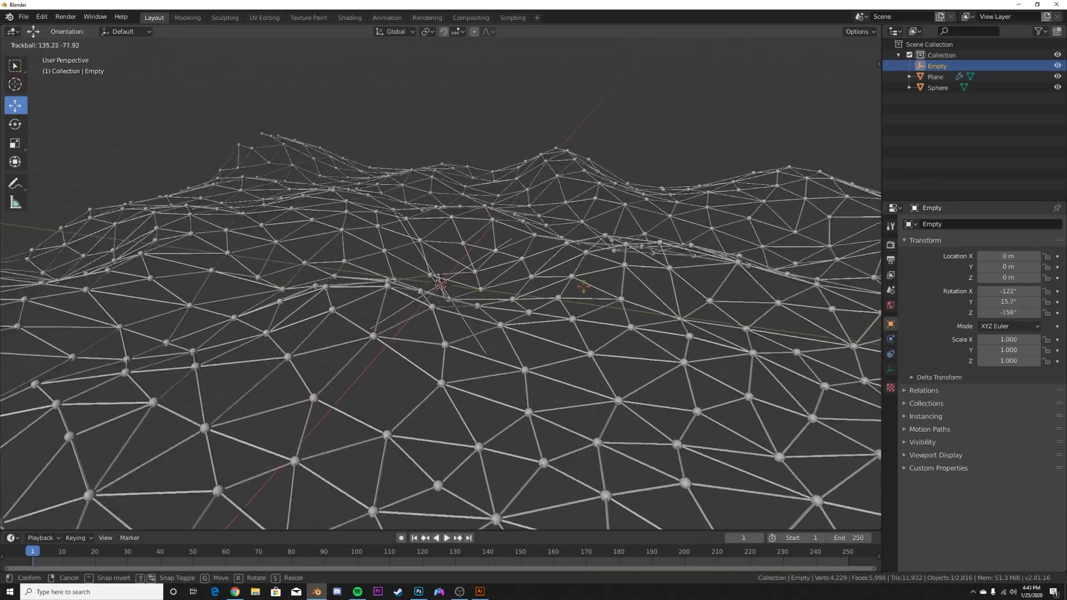
{"action": "key", "text": "Escape"}
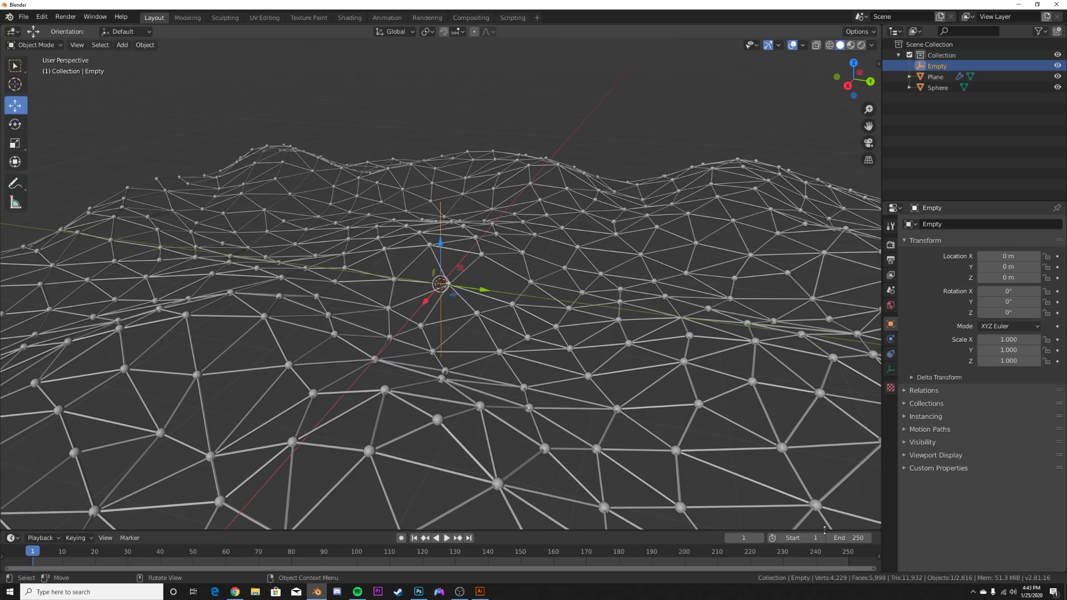
Keyframe the Empty's Y rotation at 0° on frame 1 and at 360° on frame 251
{"action": "left_click_drag", "start_coordinate": [598, 530], "coordinate": [598, 485]}
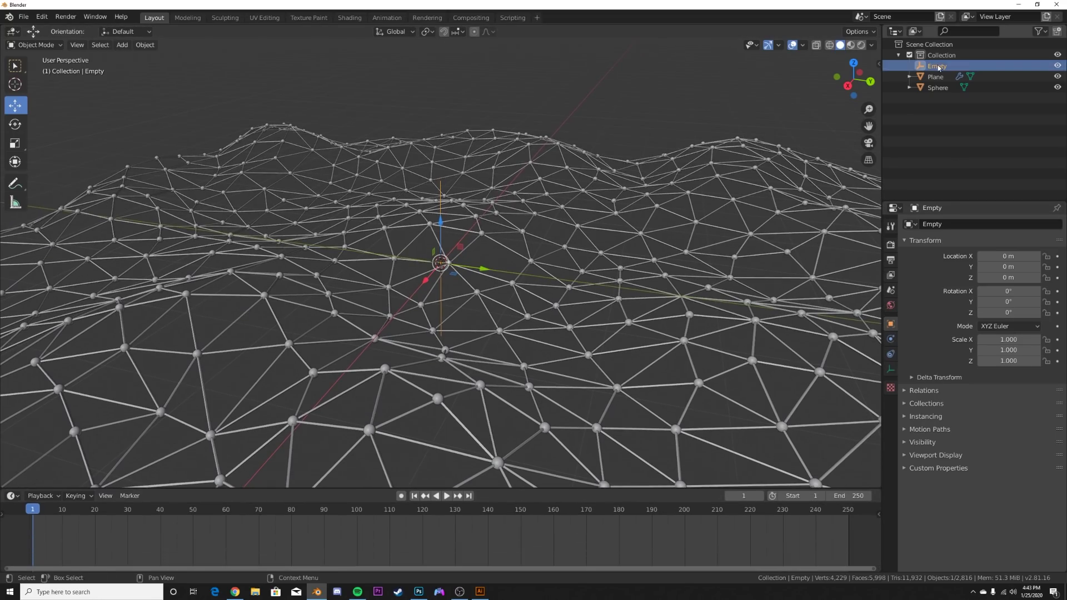
{"action": "left_click", "coordinate": [1057, 303]}
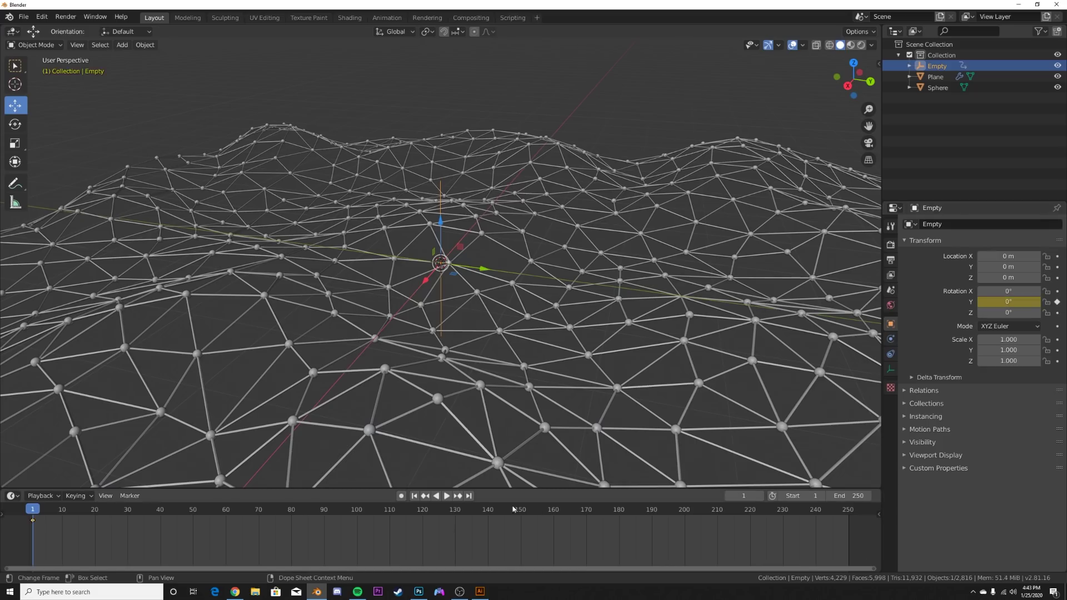
{"action": "left_click", "coordinate": [469, 496]}
{"action": "key", "text": "Right"}
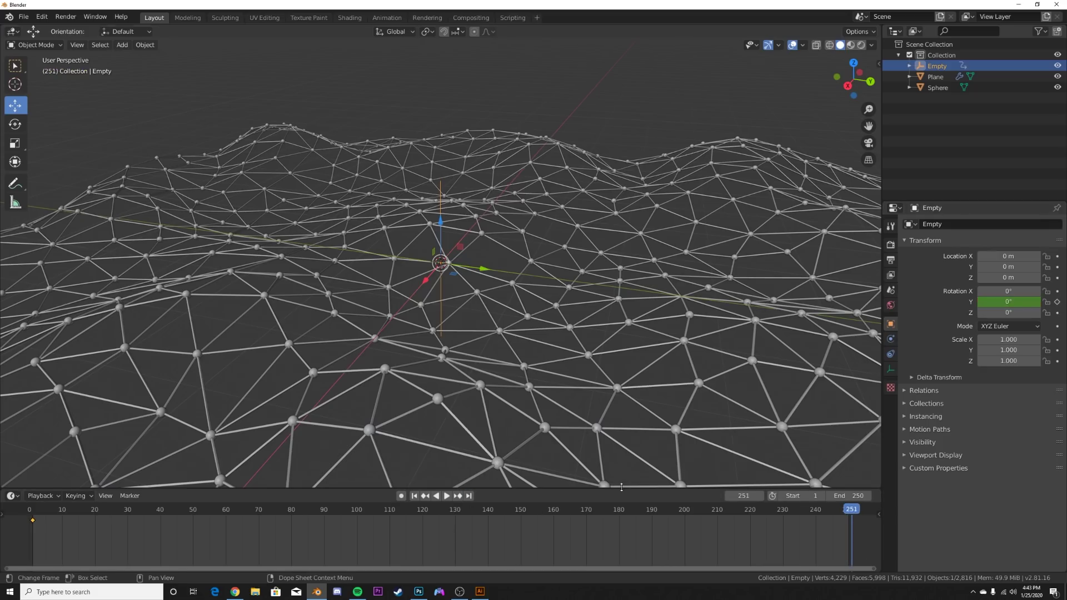
{"action": "left_click", "coordinate": [1000, 303]}
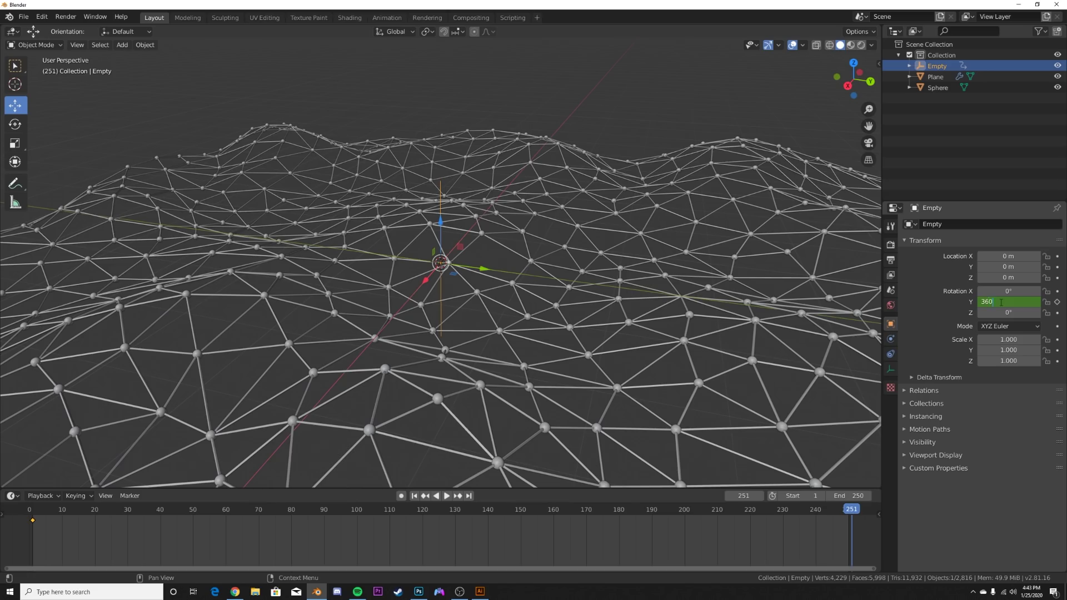
{"action": "type", "text": "360"}
{"action": "key", "text": "Return"}
{"action": "left_click", "coordinate": [1057, 303]}
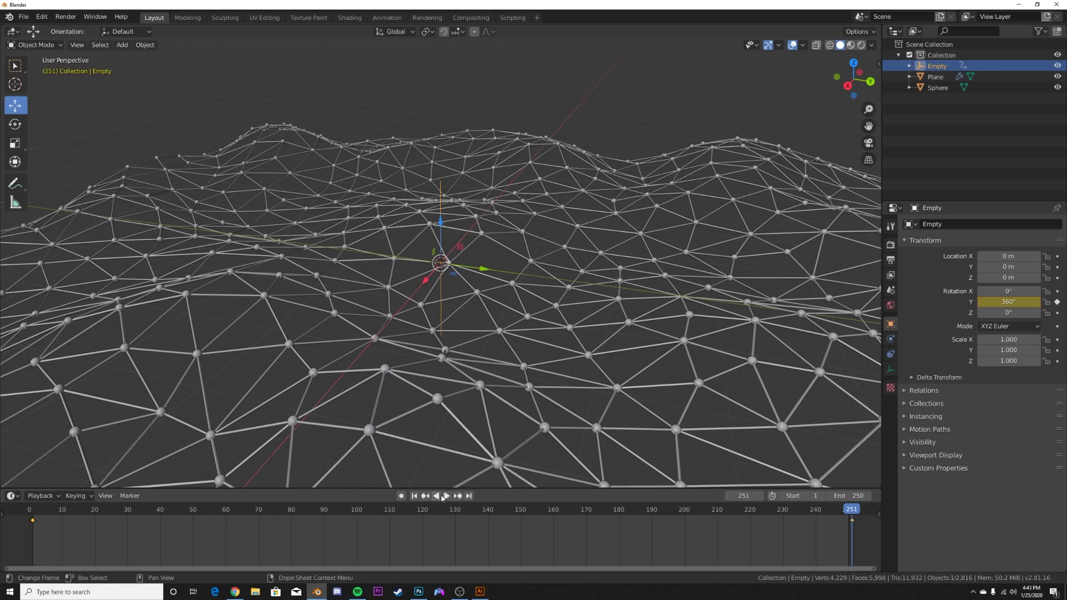
Play the animation to check the plexus movement and stop it at frame 100 in Solid shading
{"action": "left_click", "coordinate": [444, 496]}
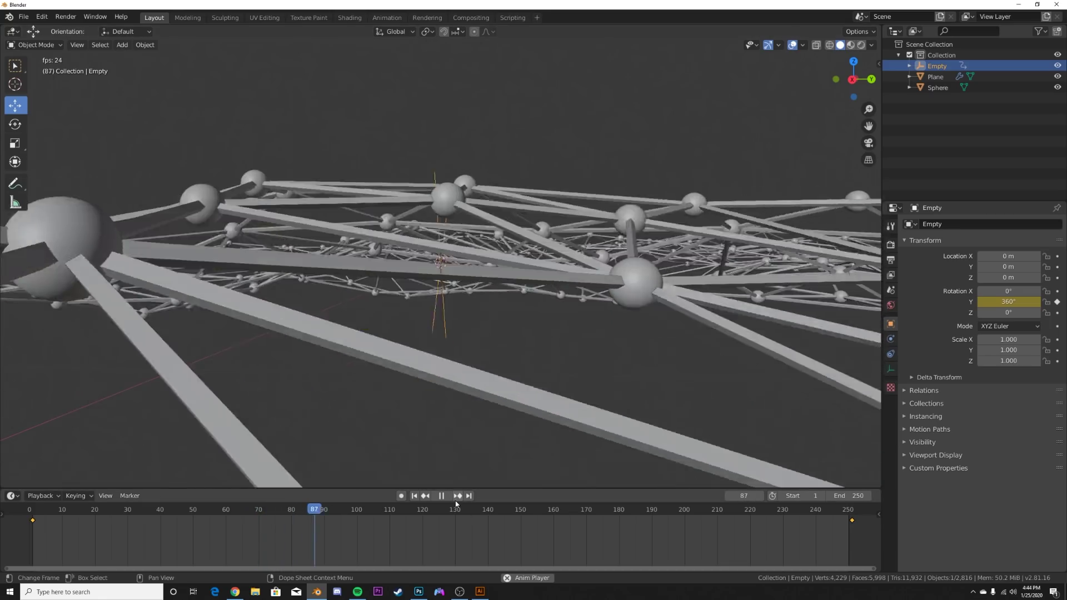
{"action": "key", "text": "space"}
{"action": "key", "text": "z"}
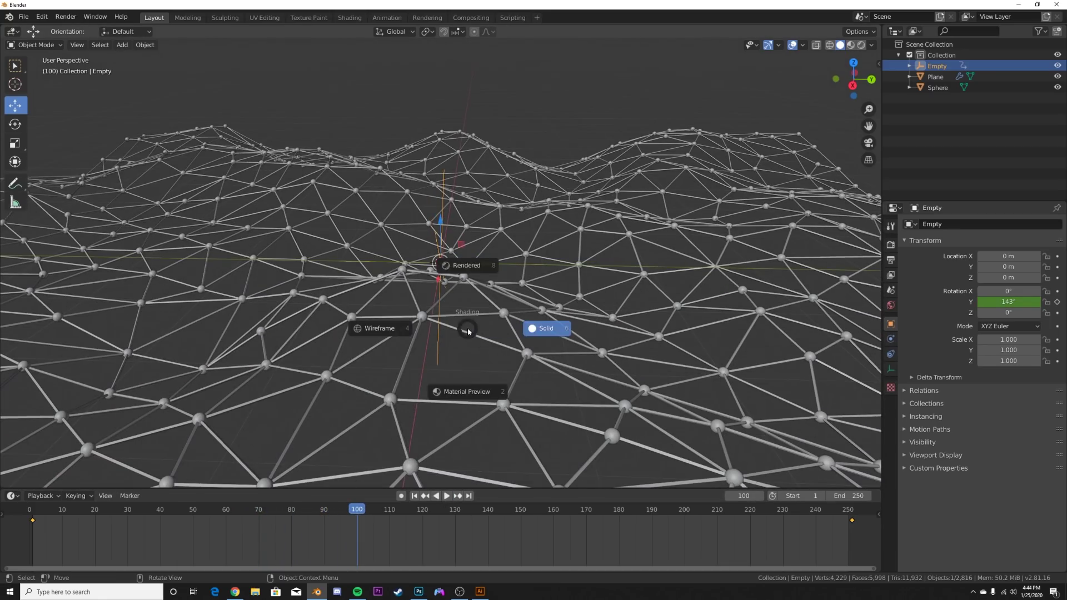
{"action": "left_click", "coordinate": [552, 327]}
Switch the render engine to Eevee with Ambient Occlusion and Bloom enabled, and display the viewport in Rendered shading
{"action": "left_click", "coordinate": [890, 244]}
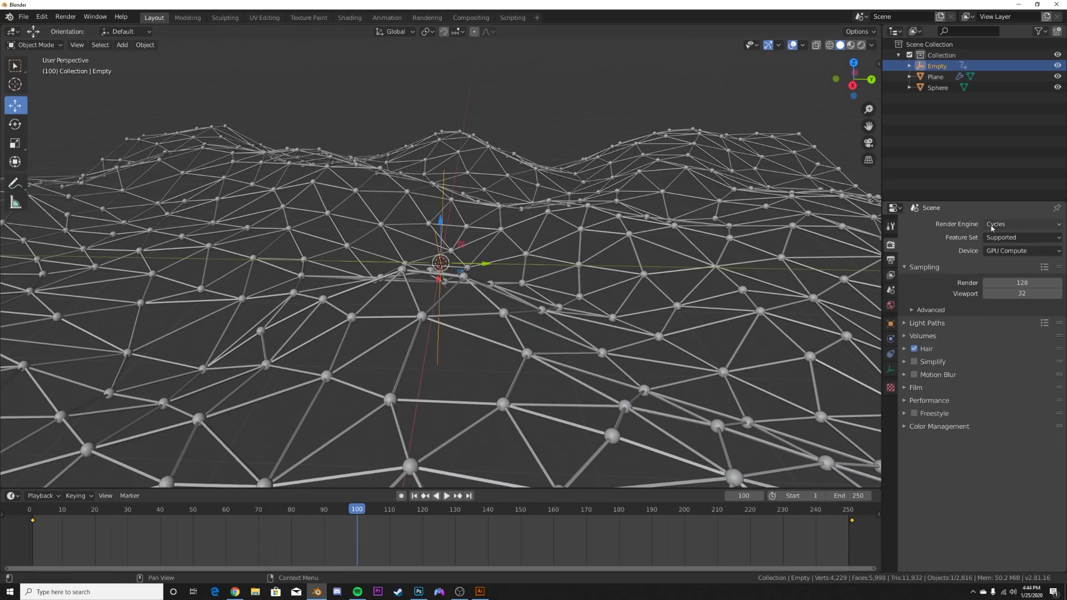
{"action": "left_click", "coordinate": [995, 223]}
{"action": "left_click", "coordinate": [994, 237]}
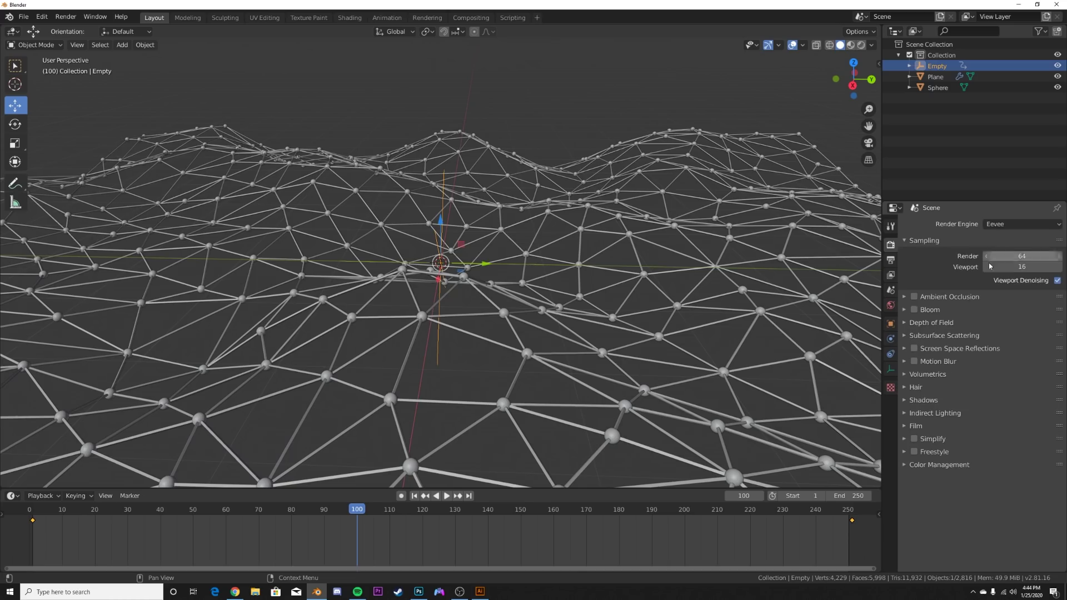
{"action": "left_click", "coordinate": [914, 309]}
{"action": "key", "text": "z"}
{"action": "left_click", "coordinate": [492, 247]}
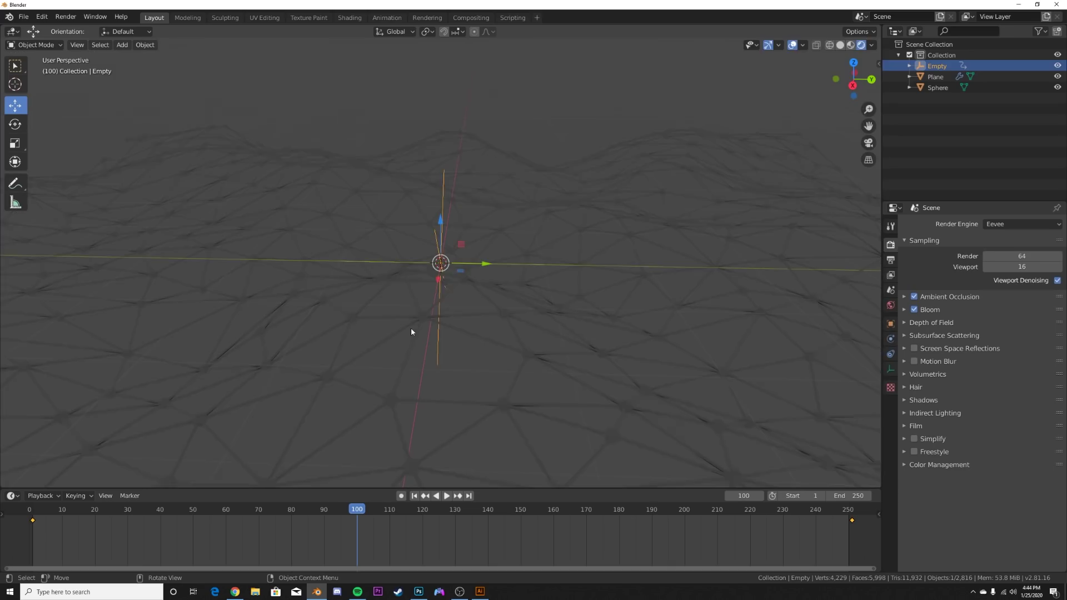
Give the plane a new material with an Emission surface shader
{"action": "left_click", "coordinate": [442, 411]}
{"action": "left_click", "coordinate": [890, 414]}
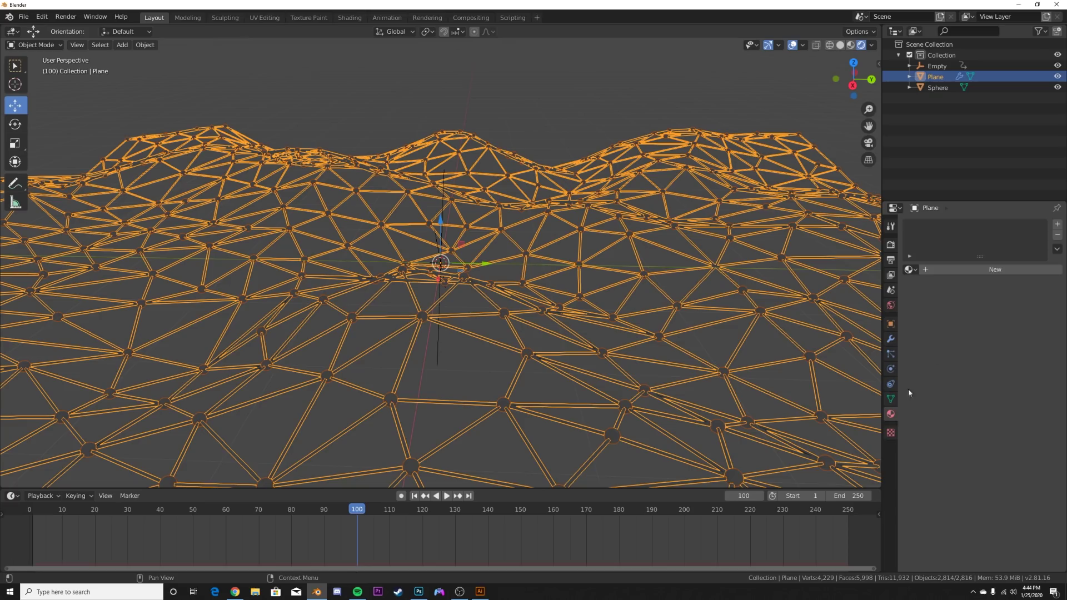
{"action": "left_click", "coordinate": [971, 271]}
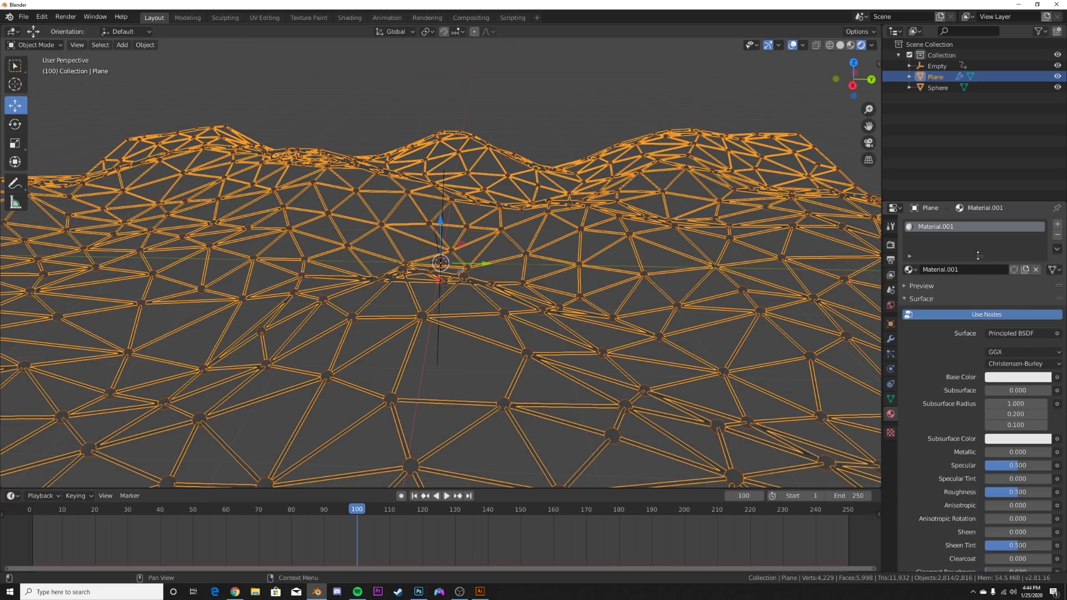
{"action": "left_click", "coordinate": [1031, 331]}
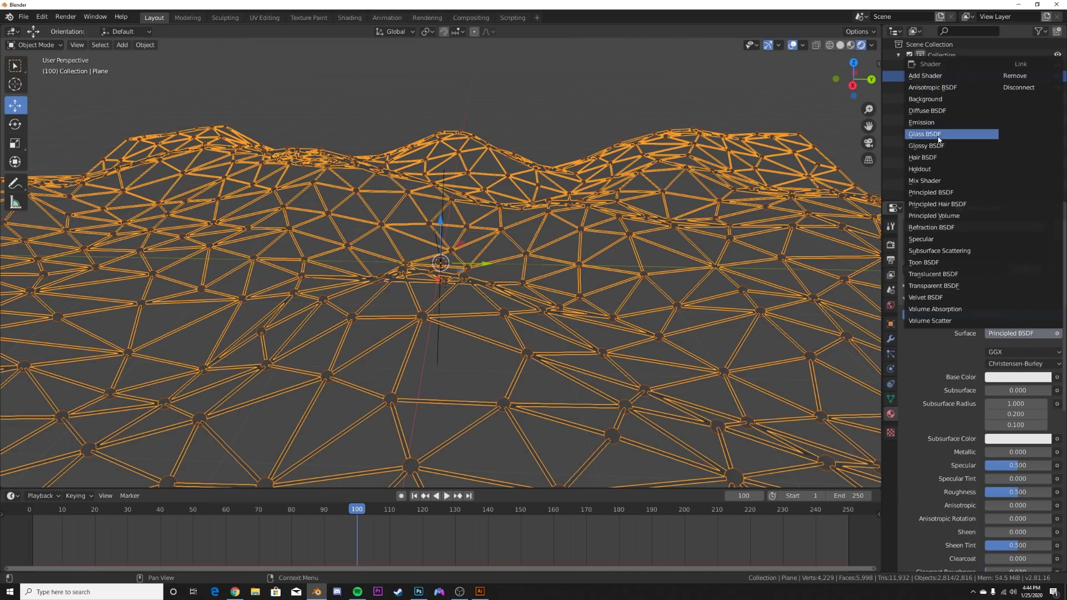
{"action": "left_click", "coordinate": [951, 122]}
Set the plane's emission colour to saturated blue with a strength of about 26.8, and inspect the glow with the plane deselected
{"action": "left_click", "coordinate": [1018, 352]}
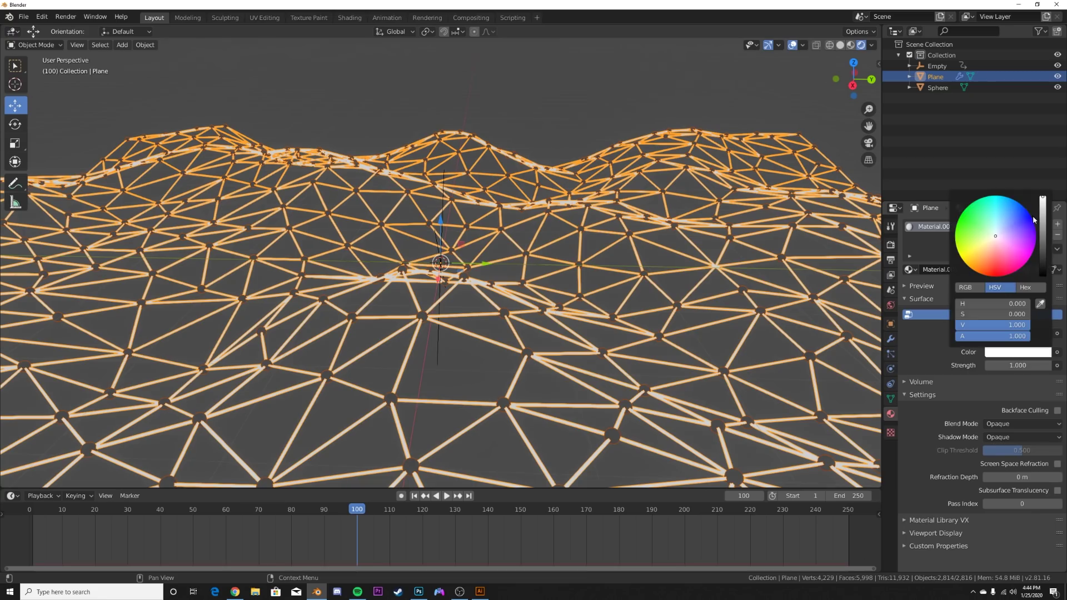
{"action": "left_click", "coordinate": [1030, 217]}
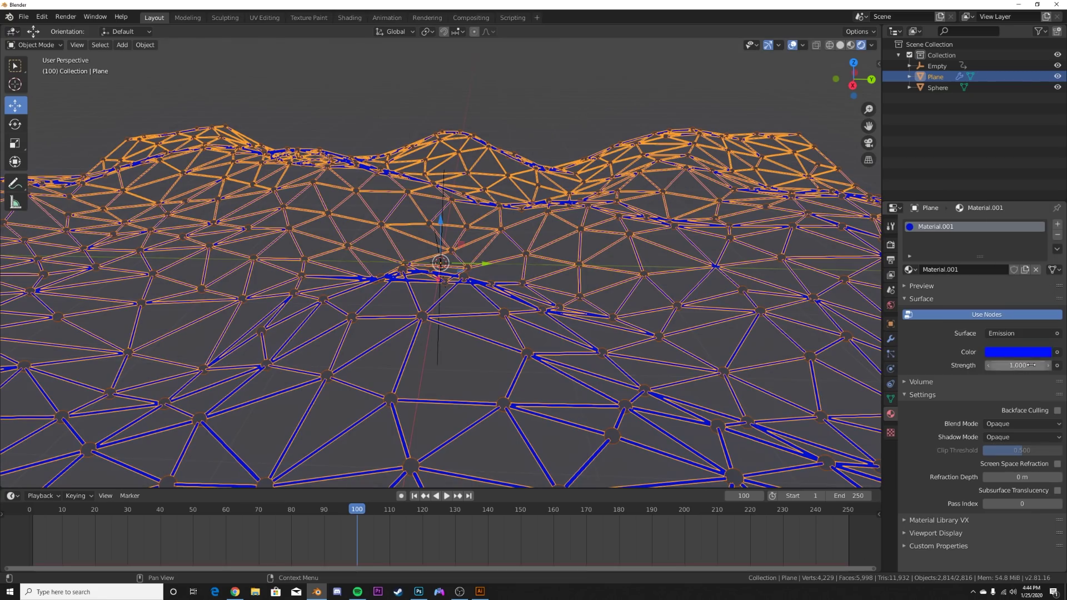
{"action": "left_click_drag", "start_coordinate": [1042, 367], "coordinate": [1064, 367]}
{"action": "left_click", "coordinate": [495, 228]}
{"action": "middle_click_drag", "start_coordinate": [496, 229], "coordinate": [470, 417]}
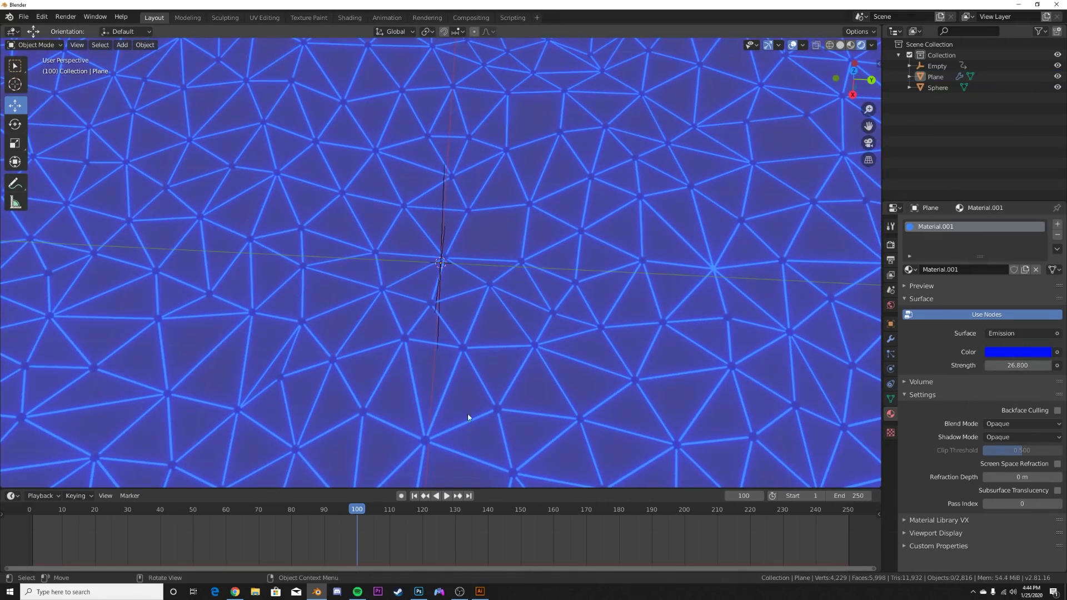
Set the world background colour to black and view the plexus at a lower angle
{"action": "left_click", "coordinate": [891, 305]}
{"action": "left_click", "coordinate": [1002, 295]}
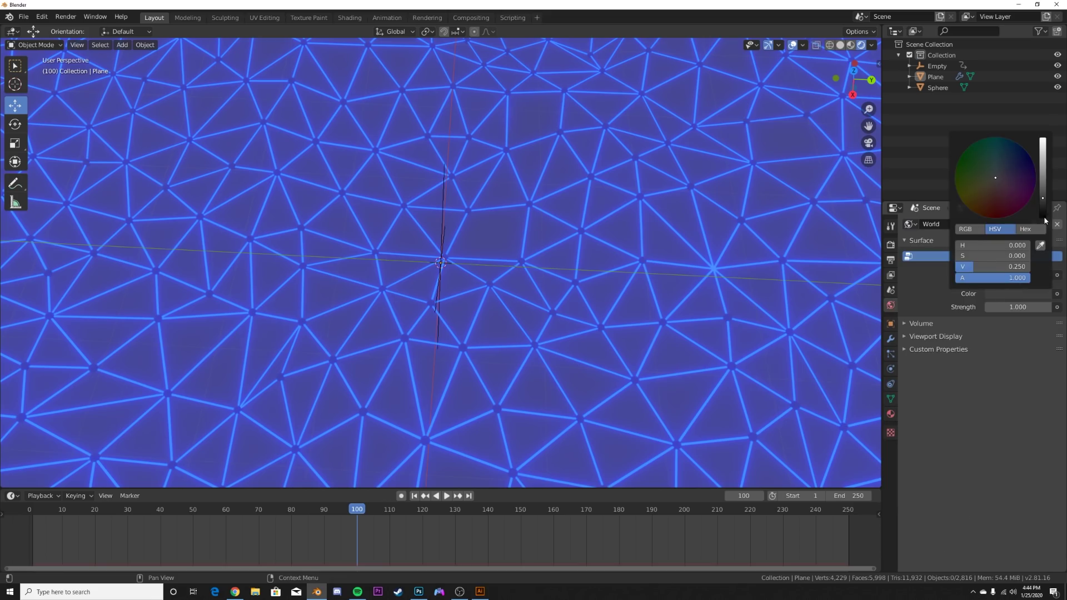
{"action": "left_click_drag", "start_coordinate": [1043, 198], "coordinate": [1042, 218]}
{"action": "middle_click_drag", "start_coordinate": [549, 351], "coordinate": [530, 327]}
Reduce the plane's Wireframe thickness to 0.0105 m and shift its emission colour to a slightly lighter blue with hue 0.631
{"action": "key", "text": "a"}
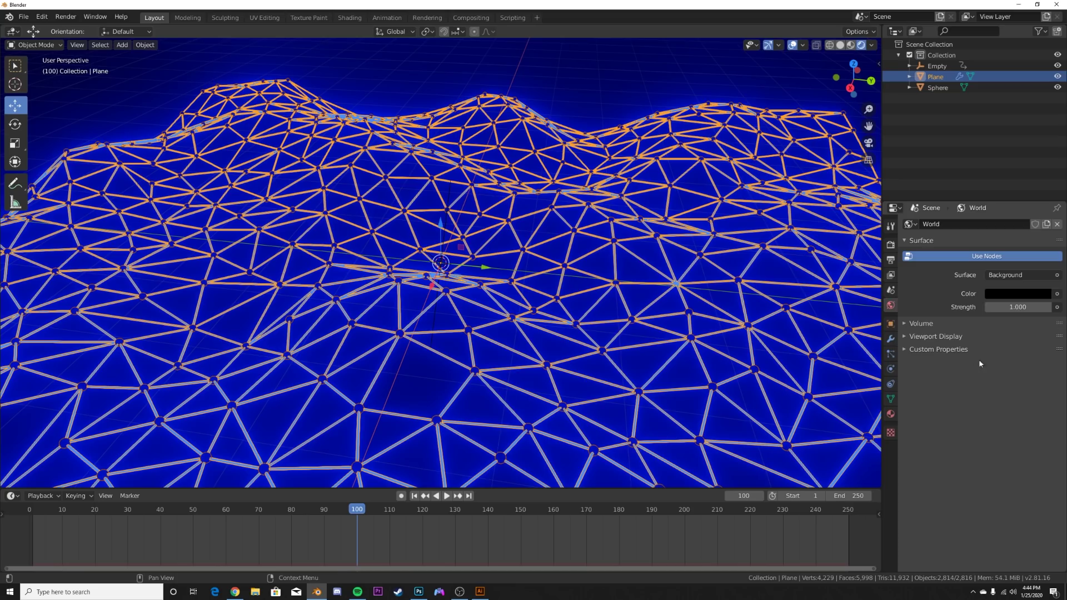
{"action": "left_click", "coordinate": [890, 339]}
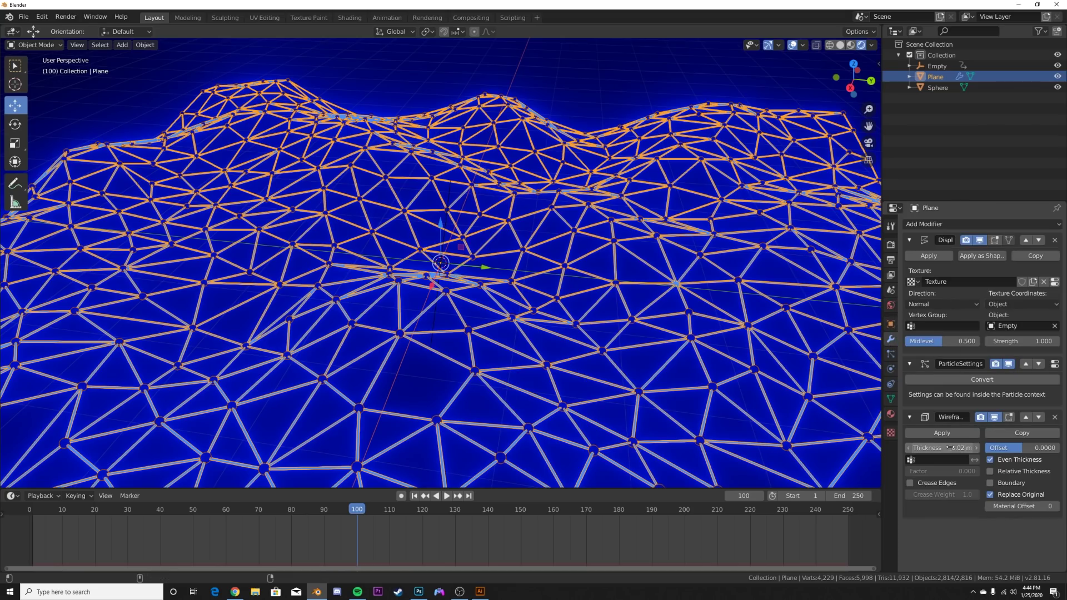
{"action": "left_click", "coordinate": [891, 414]}
{"action": "left_click", "coordinate": [1017, 352]}
{"action": "left_click", "coordinate": [1026, 209]}
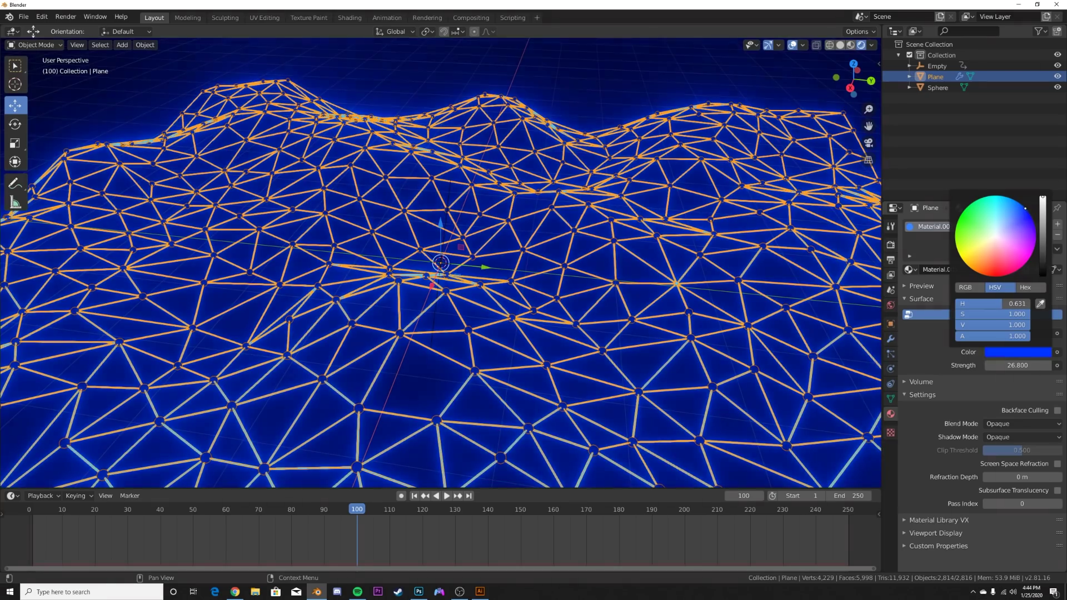
{"action": "left_click", "coordinate": [627, 100]}
{"action": "middle_click_drag", "start_coordinate": [594, 294], "coordinate": [584, 322]}
Assign the existing Material.001 to the sphere and inspect the glowing vertices up close
{"action": "left_click", "coordinate": [938, 89]}
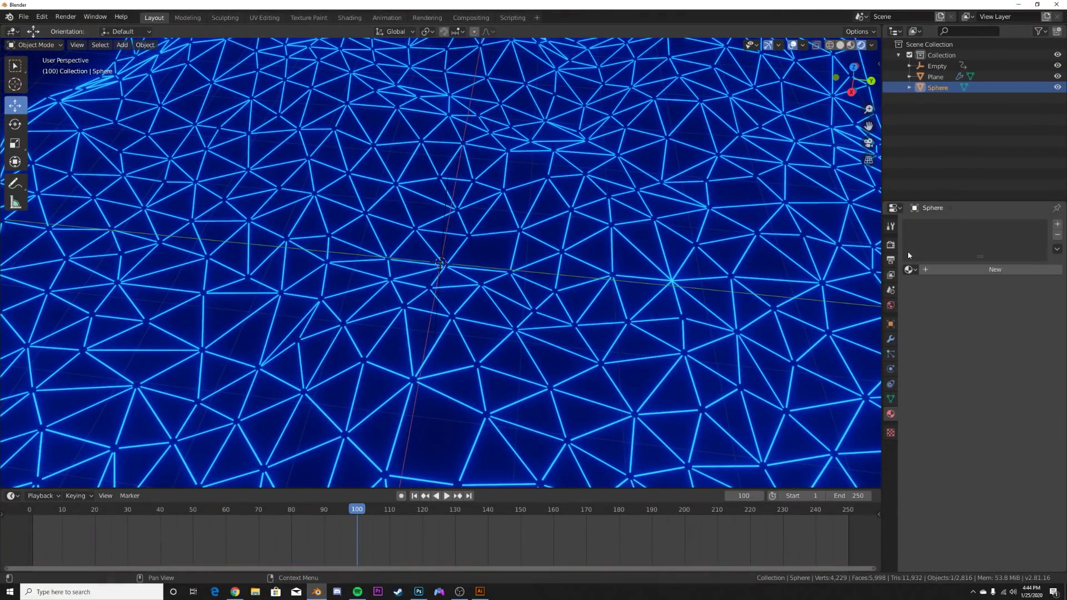
{"action": "left_click", "coordinate": [909, 270]}
{"action": "left_click", "coordinate": [924, 295]}
{"action": "scroll", "coordinate": [628, 283], "scroll_direction": "down", "scroll_amount": 8}
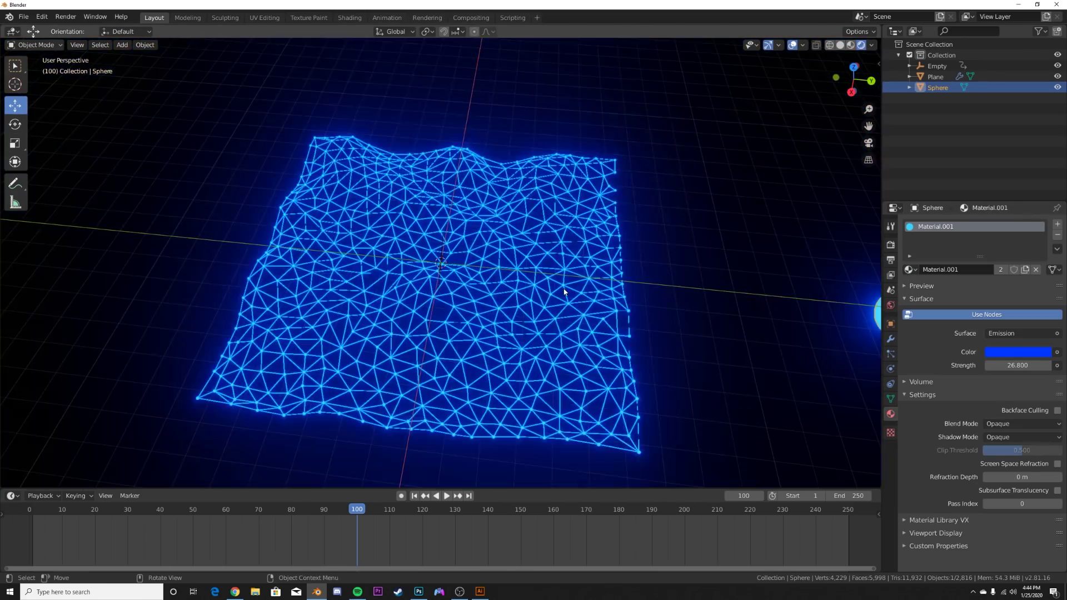
{"action": "middle_click_drag", "start_coordinate": [606, 277], "coordinate": [601, 338]}
{"action": "scroll", "coordinate": [601, 328], "scroll_direction": "up", "scroll_amount": 8}
{"action": "scroll", "coordinate": [601, 338], "scroll_direction": "up", "scroll_amount": 4}
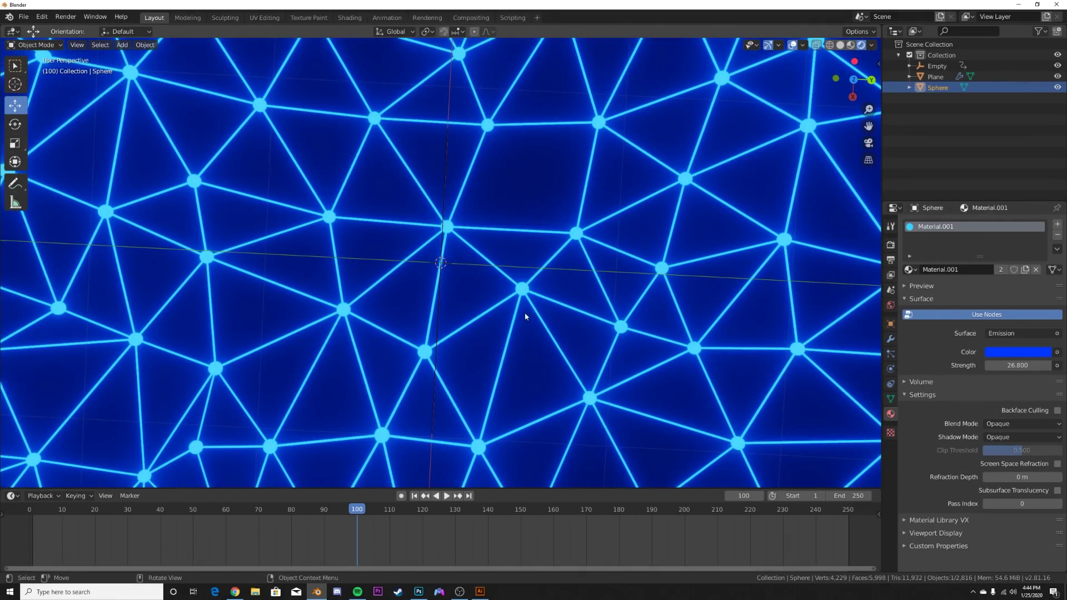
Set the plane's Wireframe modifier thickness to 0.0097 m and deselect the plane
{"action": "left_click", "coordinate": [507, 301]}
{"action": "left_click", "coordinate": [891, 339]}
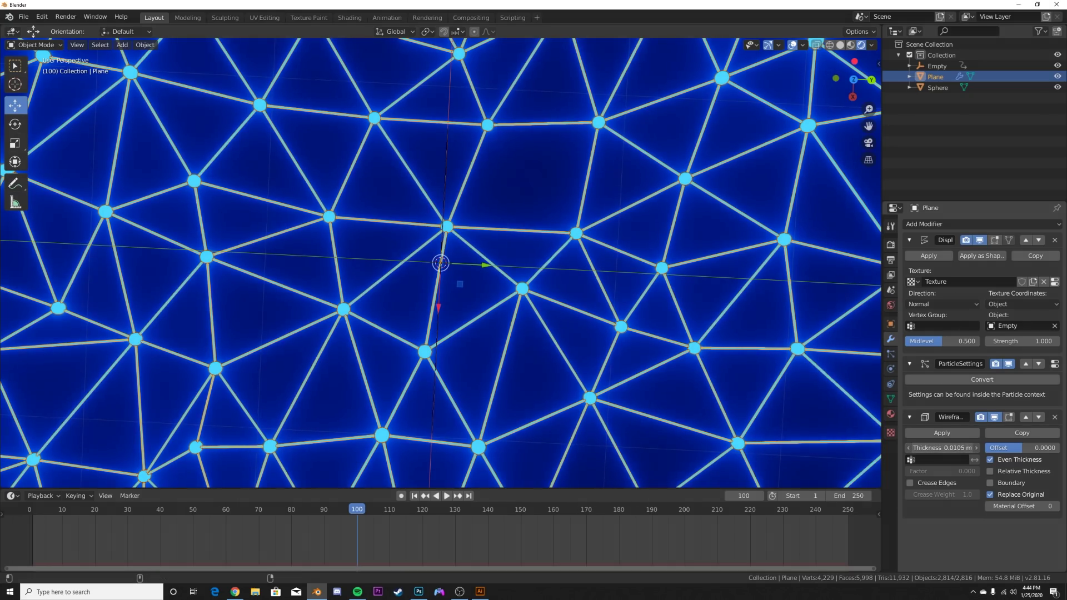
{"action": "left_click", "coordinate": [722, 225]}
Play the animation in reverse to check the glowing plexus from a low angle, and stop it at frame 11
{"action": "mouse_move", "coordinate": [699, 261]}
{"action": "middle_mouse_down"}
{"action": "mouse_move", "coordinate": [678, 189]}
{"action": "mouse_move", "coordinate": [737, 200]}
{"action": "mouse_move", "coordinate": [638, 291]}
{"action": "mouse_move", "coordinate": [737, 183]}
{"action": "mouse_move", "coordinate": [706, 250]}
{"action": "middle_mouse_up"}
{"action": "scroll", "coordinate": [738, 199], "scroll_direction": "down", "scroll_amount": 4}
{"action": "left_click", "coordinate": [437, 496]}
{"action": "middle_click_drag", "start_coordinate": [436, 401], "coordinate": [442, 367]}
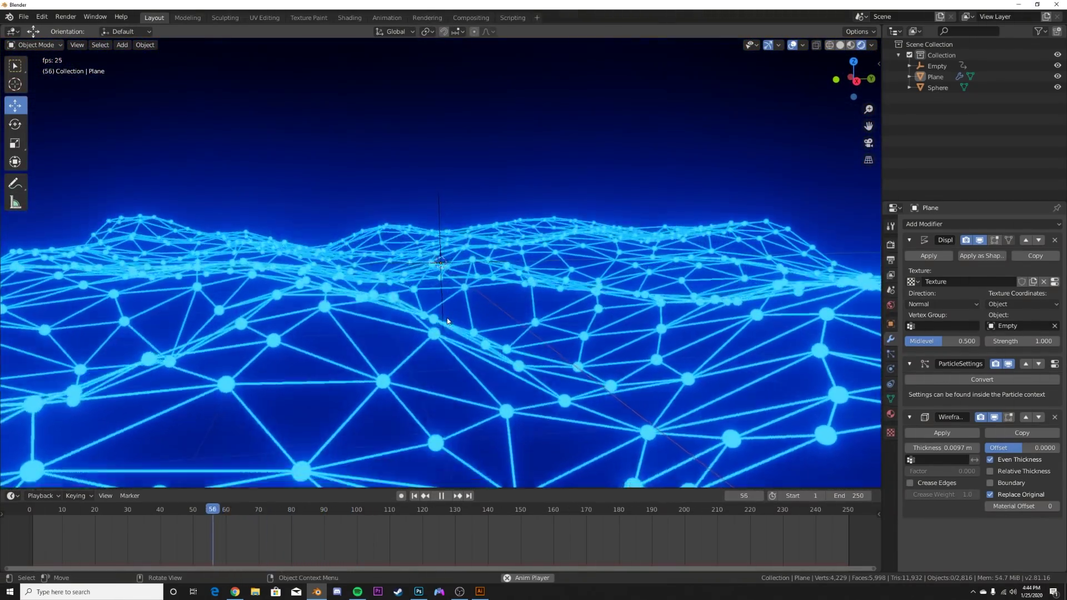
{"action": "left_click", "coordinate": [441, 496]}
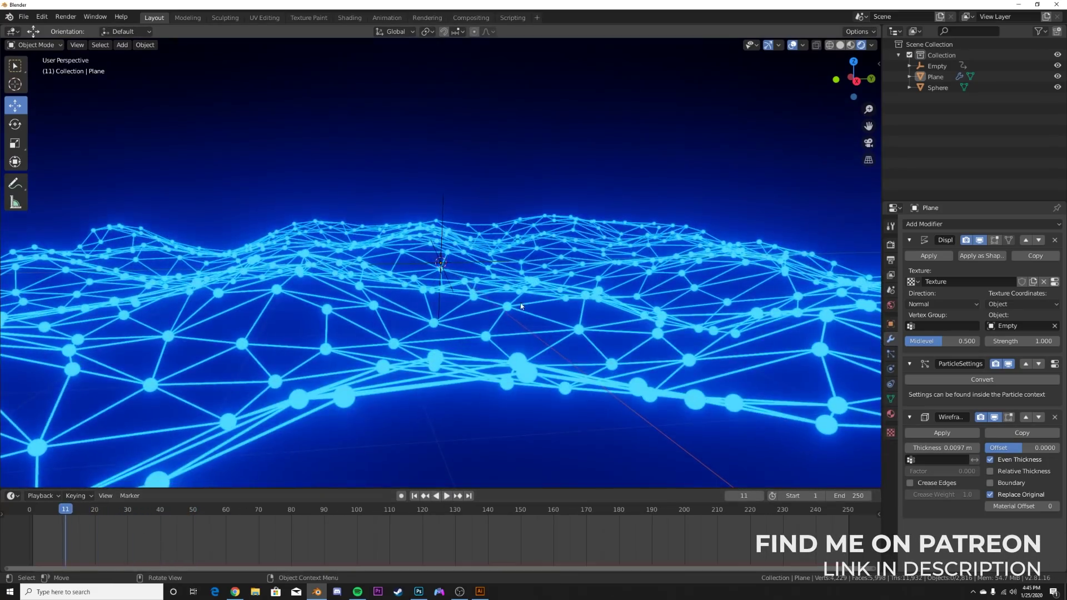
{"action": "middle_click_drag", "start_coordinate": [521, 306], "coordinate": [529, 305]}
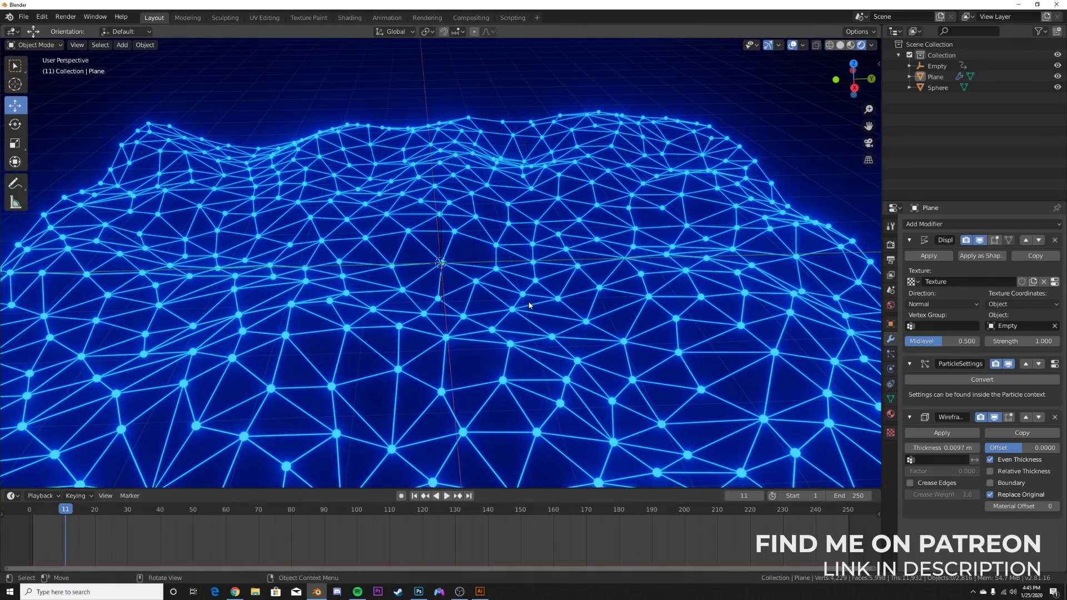
Duplicate the plane in place, leaving the copy at the original's position
{"action": "middle_click_drag", "start_coordinate": [475, 290], "coordinate": [508, 309]}
{"action": "left_click", "coordinate": [500, 332]}
{"action": "key", "text": "shift+d"}
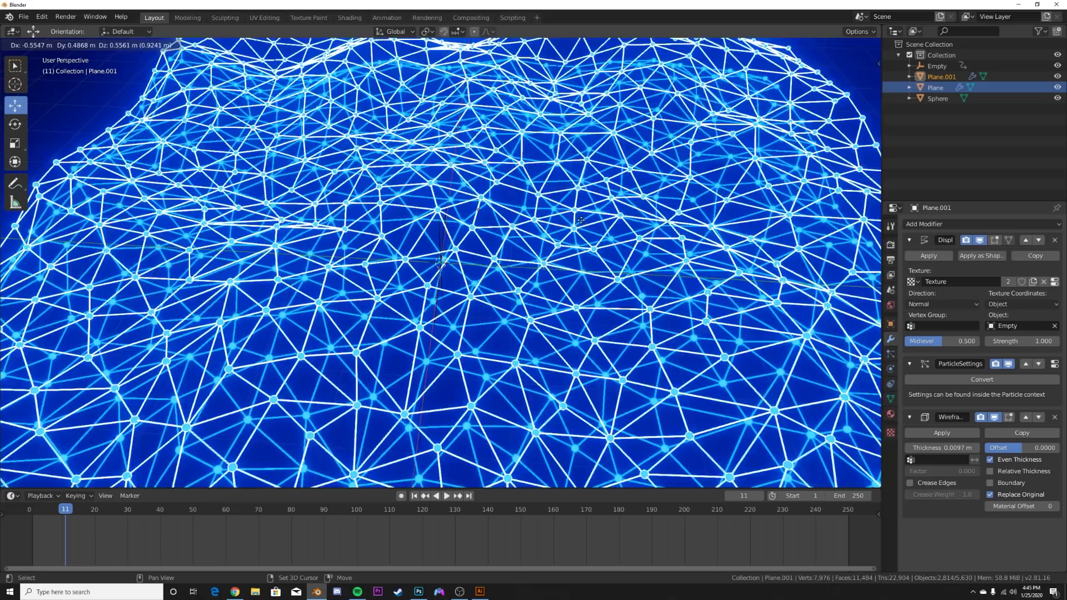
{"action": "key", "text": "Escape"}
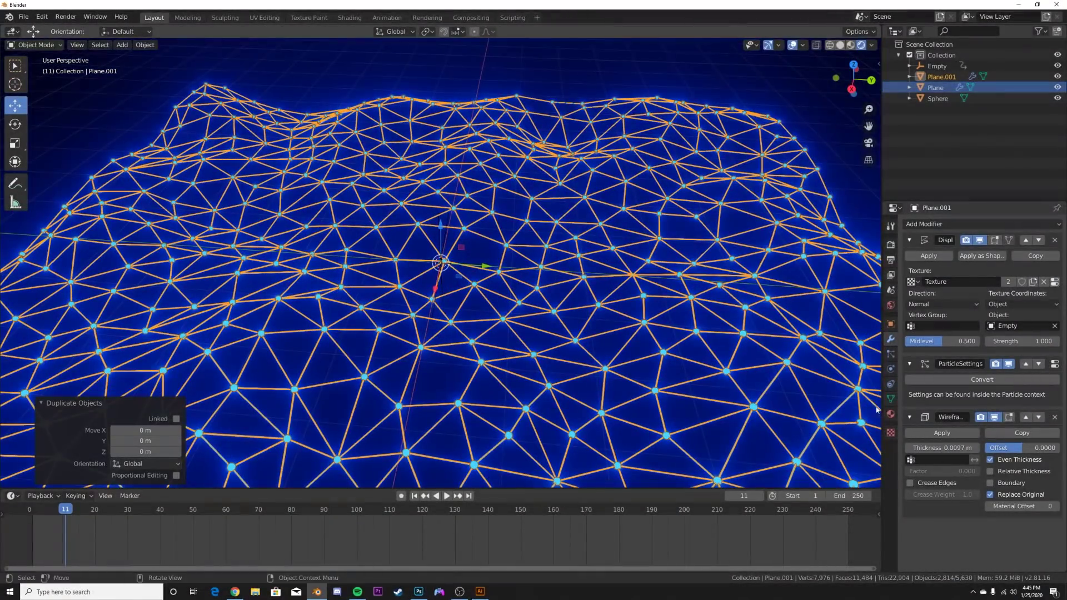
Remove the particle system and the Wireframe modifier from the duplicated plane
{"action": "left_click", "coordinate": [891, 354]}
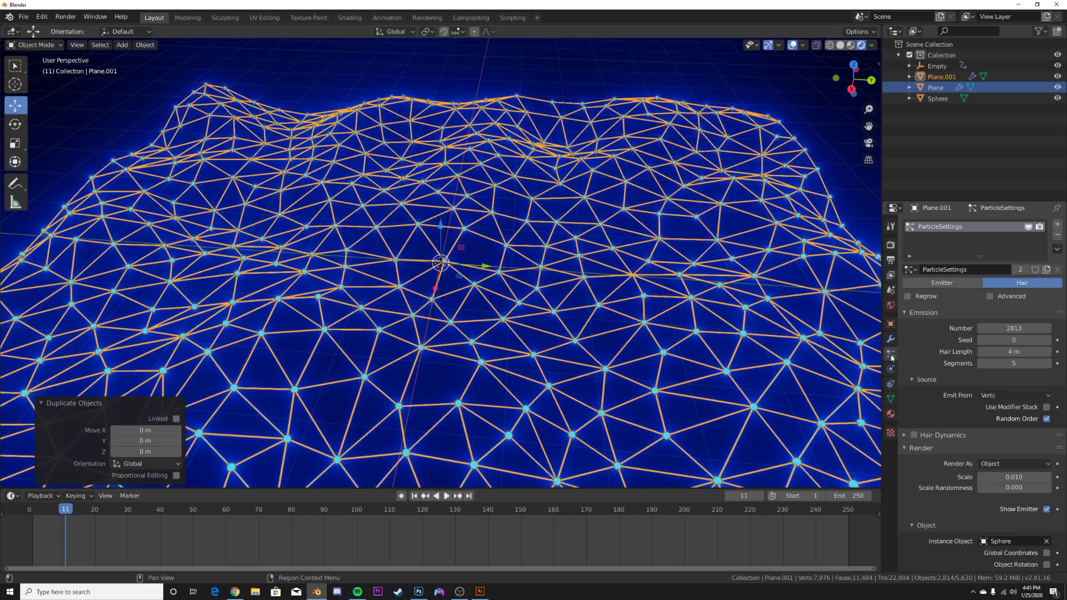
{"action": "left_click", "coordinate": [1057, 235]}
{"action": "left_click", "coordinate": [891, 339]}
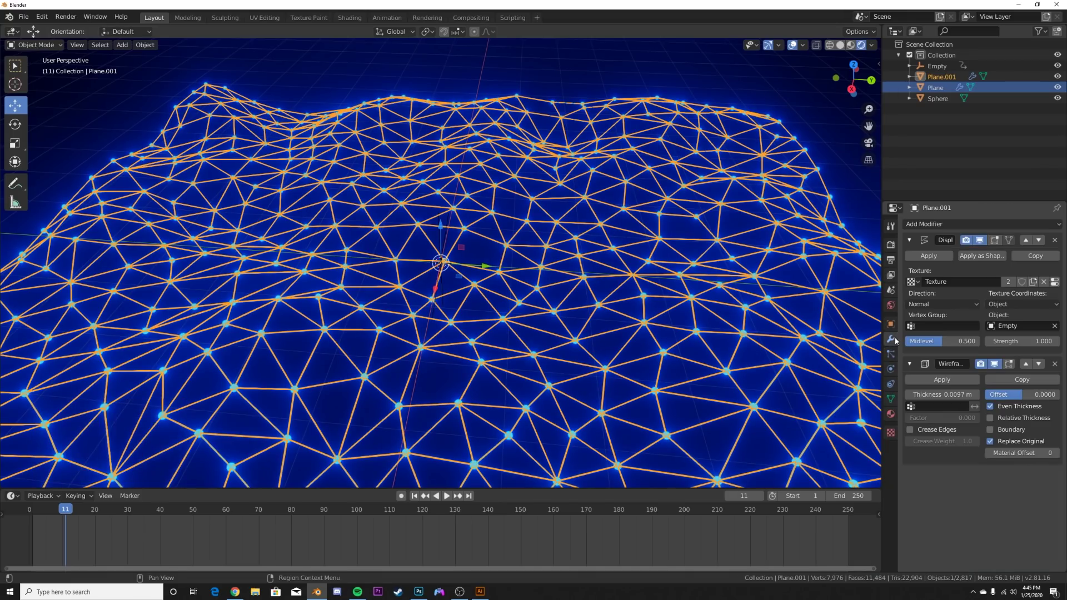
{"action": "left_click", "coordinate": [1055, 363]}
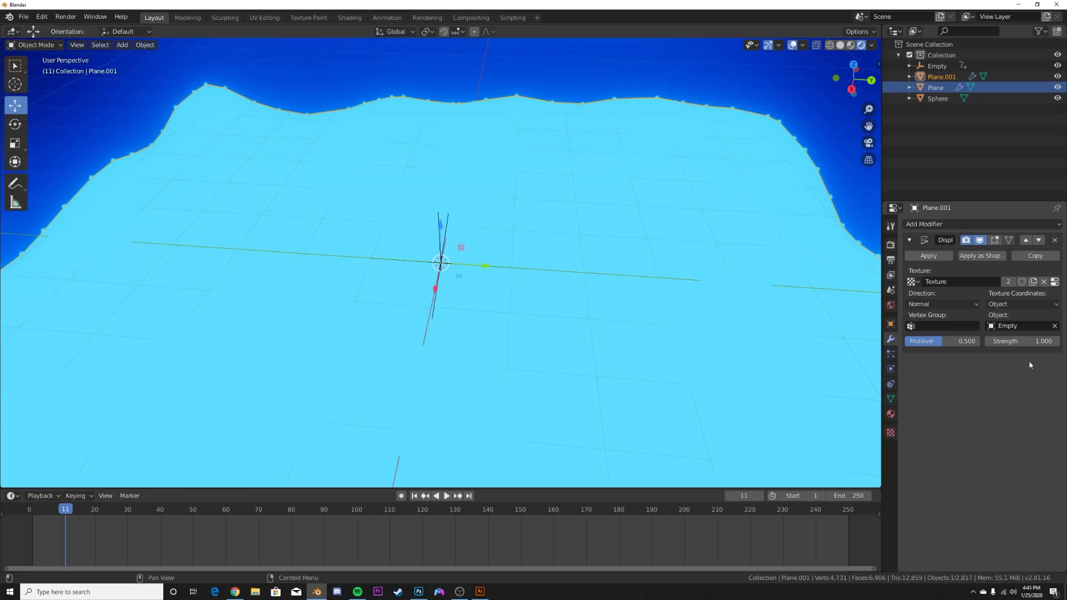
In the Shading workspace with Rendered view, replace the duplicate's shared material with a new one and delete its default shader node
{"action": "left_click", "coordinate": [349, 18]}
{"action": "left_click", "coordinate": [592, 343]}
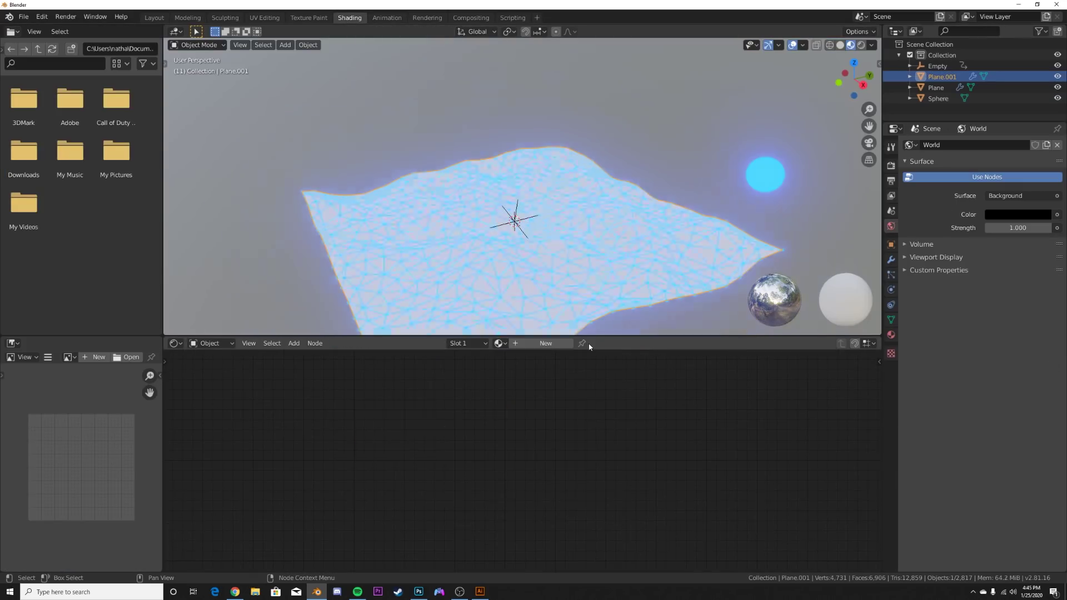
{"action": "left_click", "coordinate": [659, 139]}
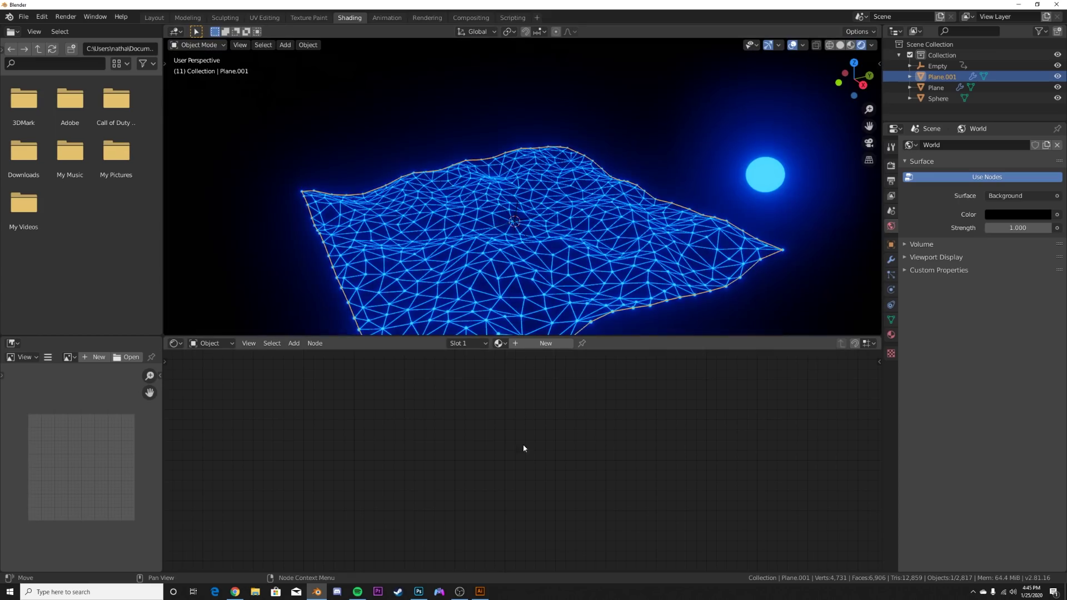
{"action": "left_click", "coordinate": [536, 344]}
{"action": "key", "text": "x"}
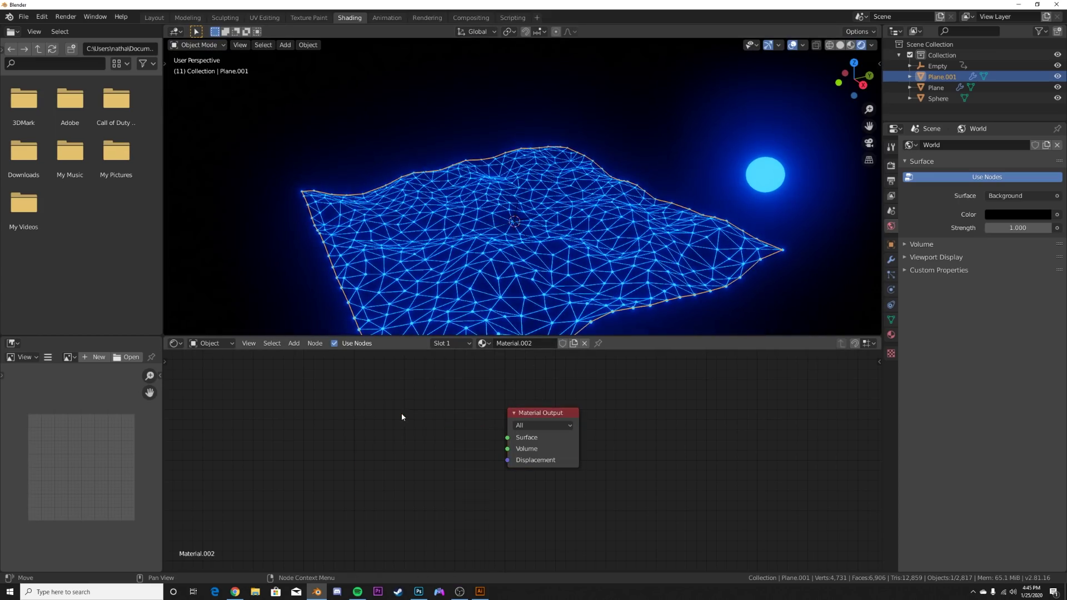
Add a Mix Shader node and connect it to the Material Output's Surface input
{"action": "key", "text": "shift+a"}
{"action": "left_click", "coordinate": [401, 414]}
{"action": "type", "text": "mix"}
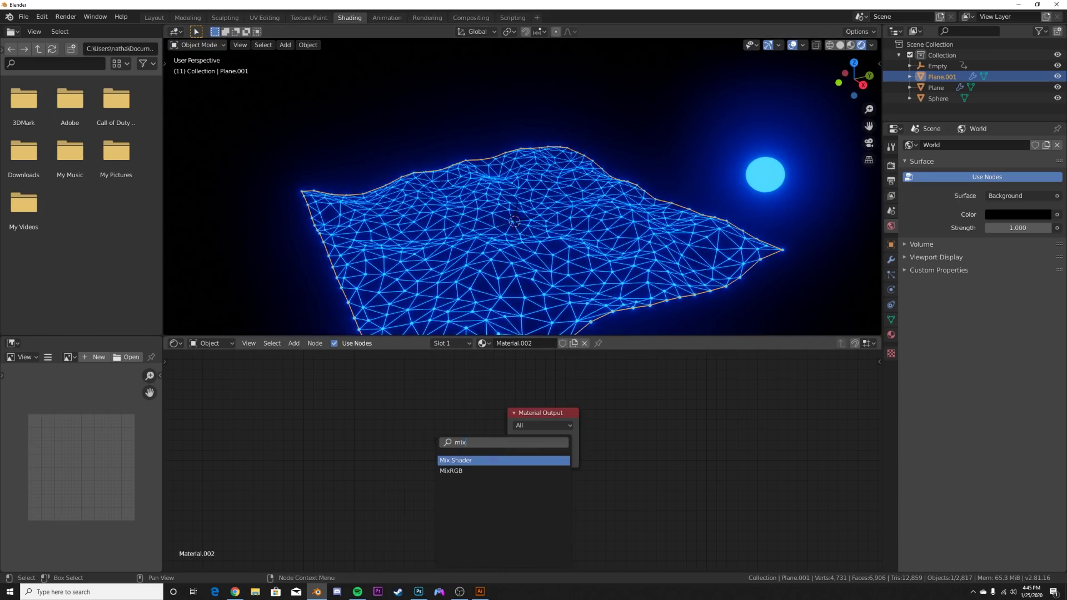
{"action": "left_click", "coordinate": [457, 460]}
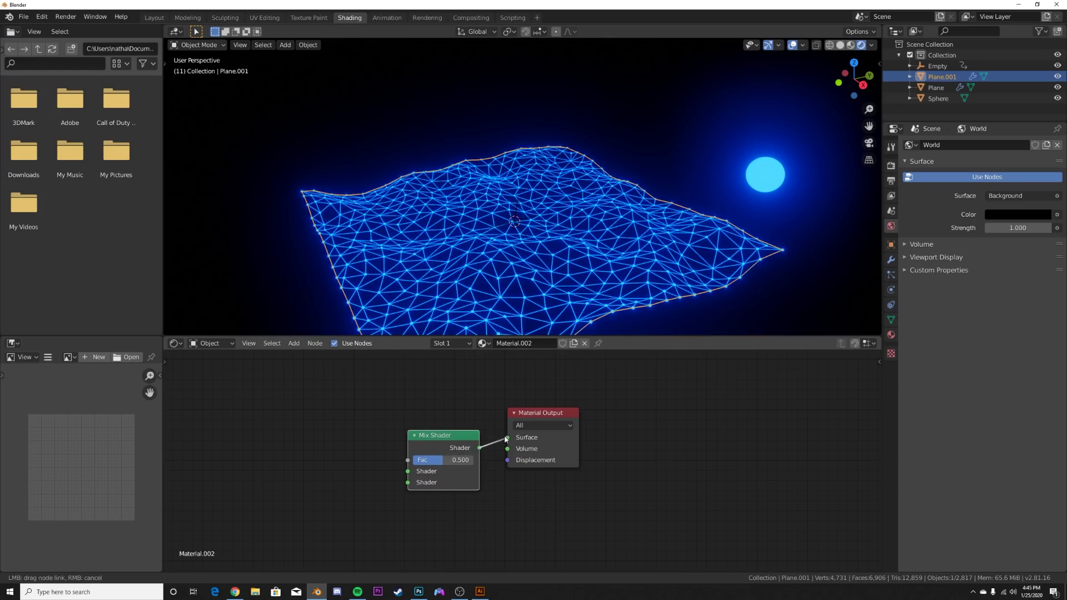
{"action": "left_click_drag", "start_coordinate": [506, 439], "coordinate": [506, 439]}
Add Emission and Translucent BSDF nodes and connect them to the Mix Shader's first and second shader inputs
{"action": "key", "text": "shift+a"}
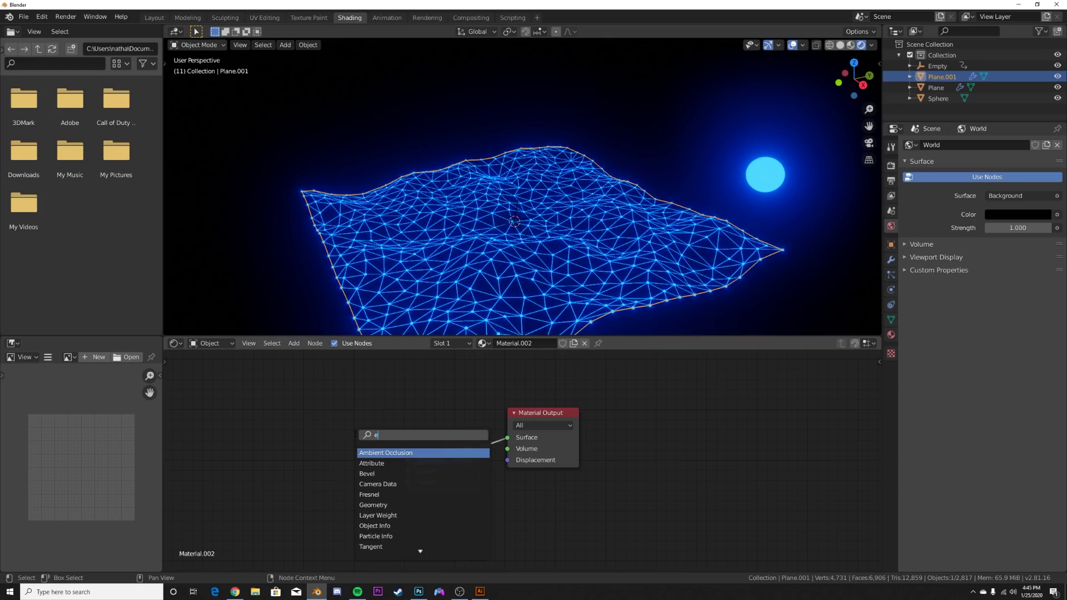
{"action": "type", "text": "em"}
{"action": "key", "text": "Return"}
{"action": "left_click", "coordinate": [314, 399]}
{"action": "key", "text": "shift+a"}
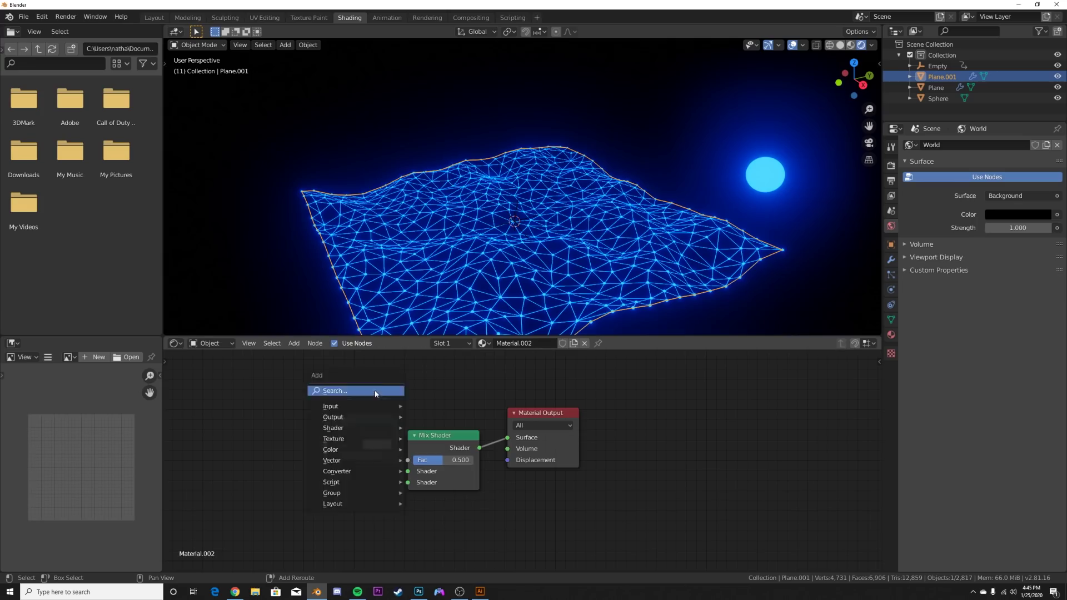
{"action": "left_click", "coordinate": [376, 392]}
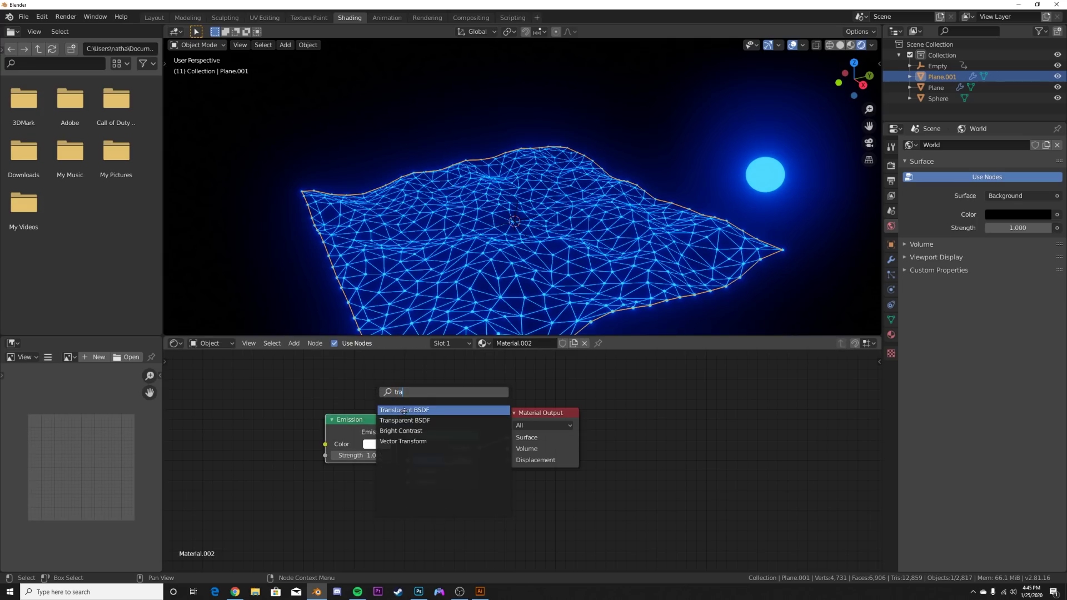
{"action": "left_click", "coordinate": [403, 410]}
{"action": "left_click_drag", "start_coordinate": [378, 510], "coordinate": [408, 482]}
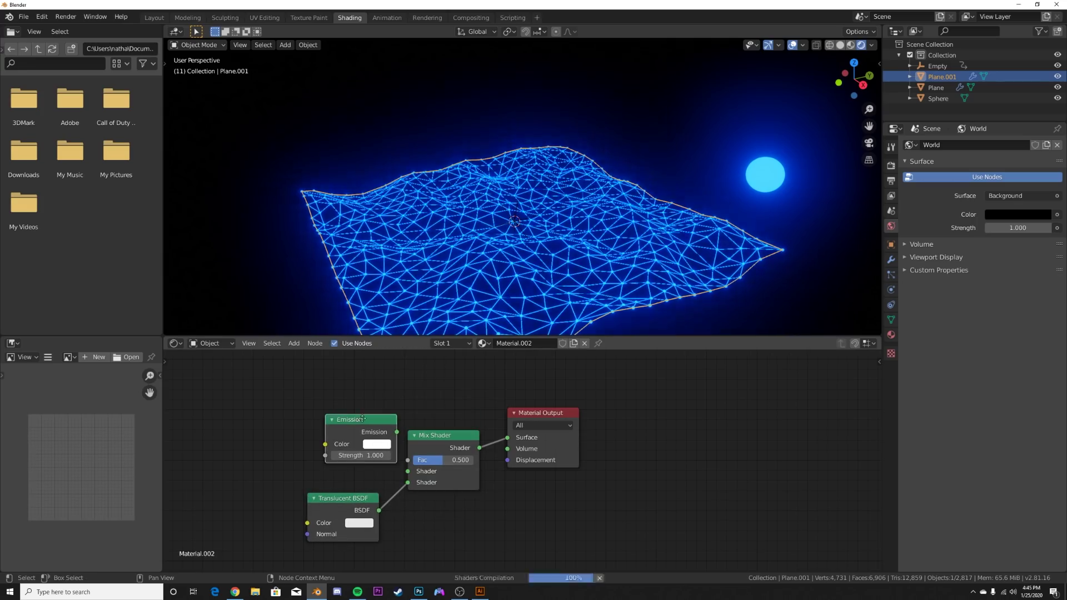
{"action": "left_click_drag", "start_coordinate": [355, 419], "coordinate": [322, 421]}
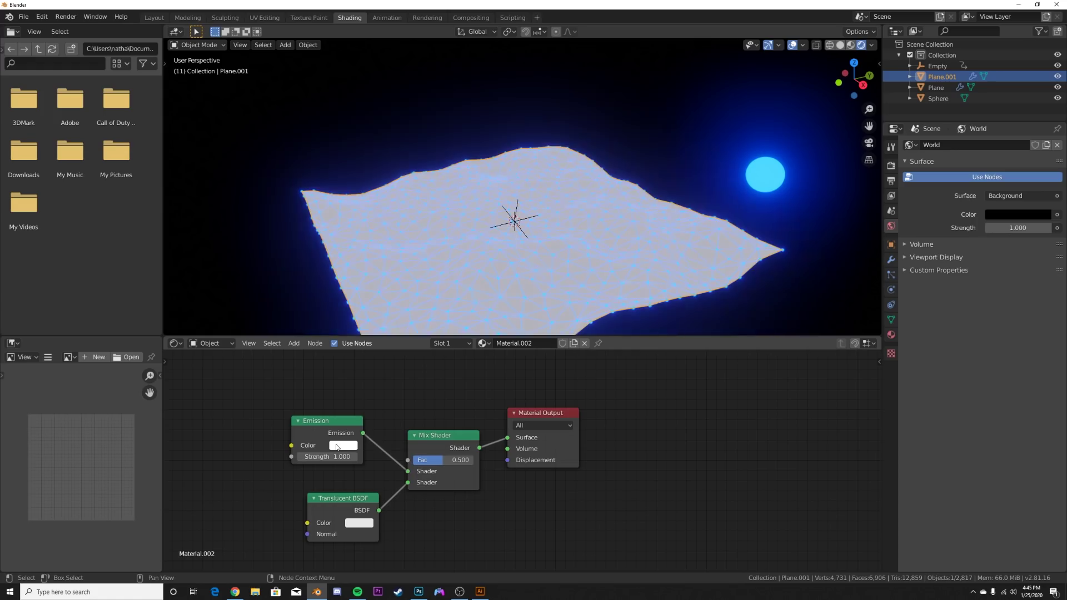
Copy the wireframe plane's emission hex colour 0038FF to the Emission node of the duplicate's material
{"action": "left_click", "coordinate": [580, 282]}
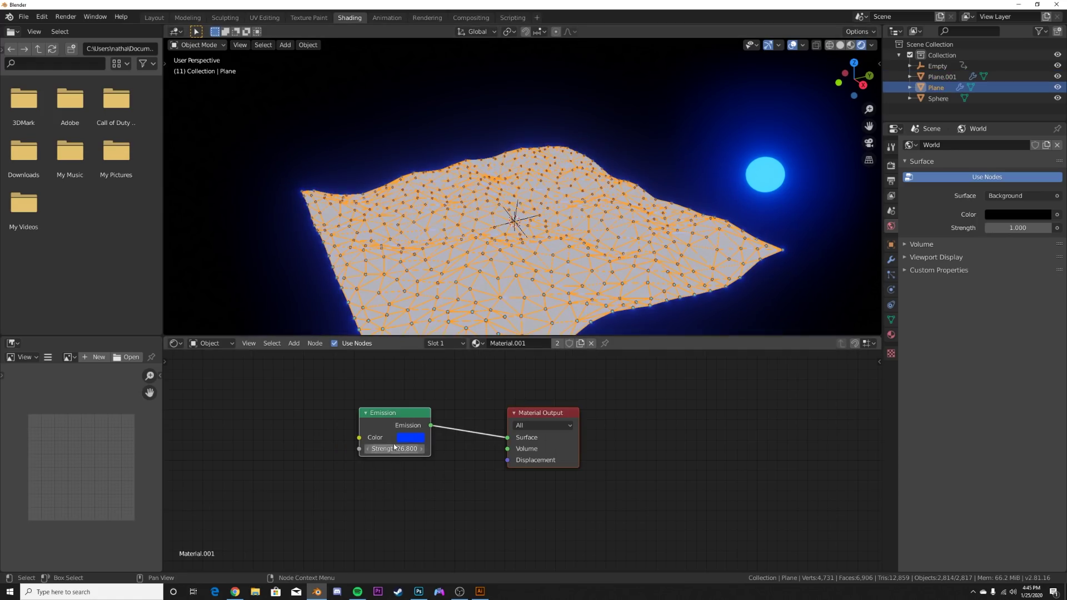
{"action": "left_click", "coordinate": [410, 438]}
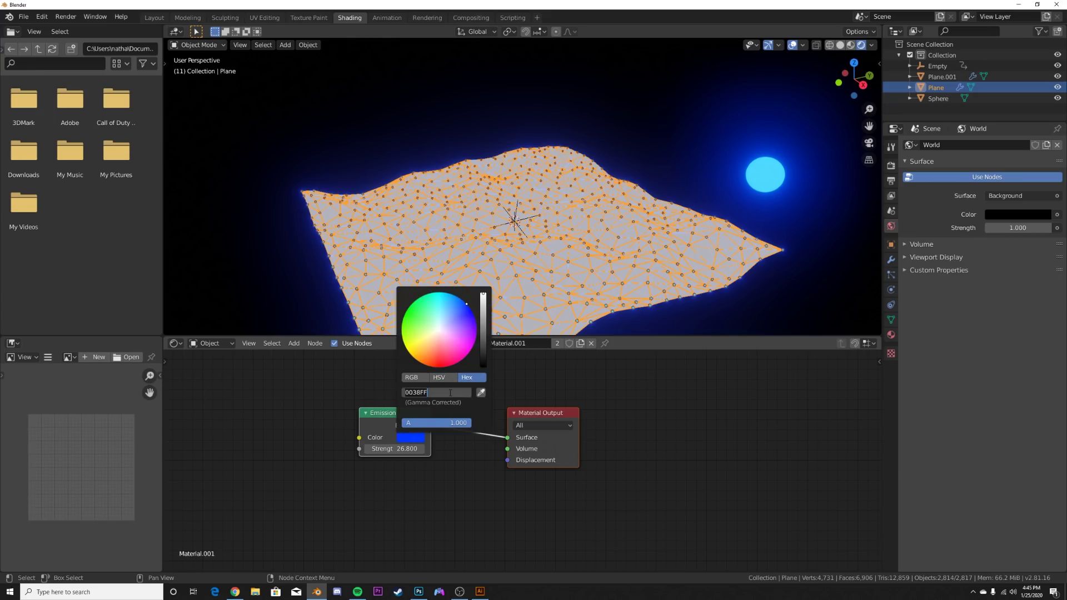
{"action": "left_click", "coordinate": [567, 249]}
{"action": "left_click", "coordinate": [344, 446]}
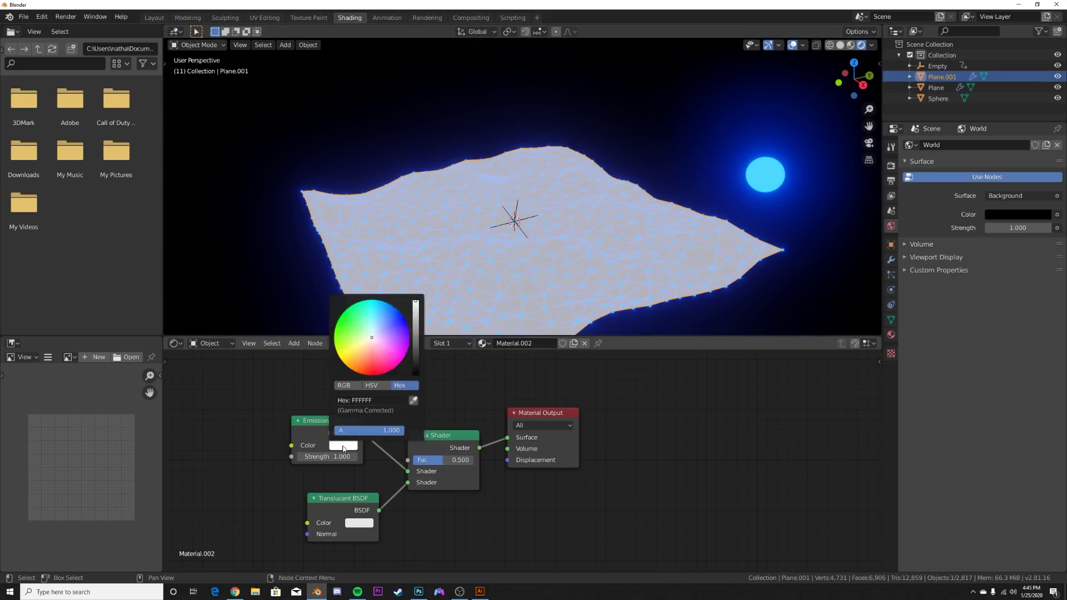
{"action": "left_click", "coordinate": [386, 400]}
{"action": "type", "text": "0038FF"}
{"action": "key", "text": "Return"}
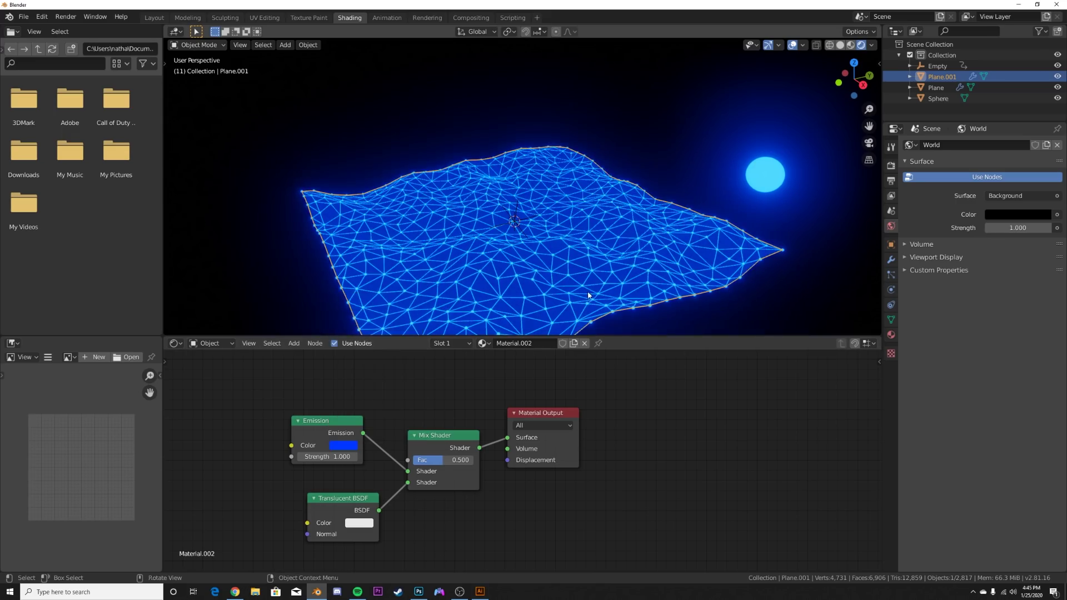
Move the Mix Shader node above the Emission and Material Output nodes to make room in the node layout
{"action": "middle_click_drag", "start_coordinate": [588, 291], "coordinate": [588, 314]}
{"action": "middle_click_drag", "start_coordinate": [450, 409], "coordinate": [437, 456]}
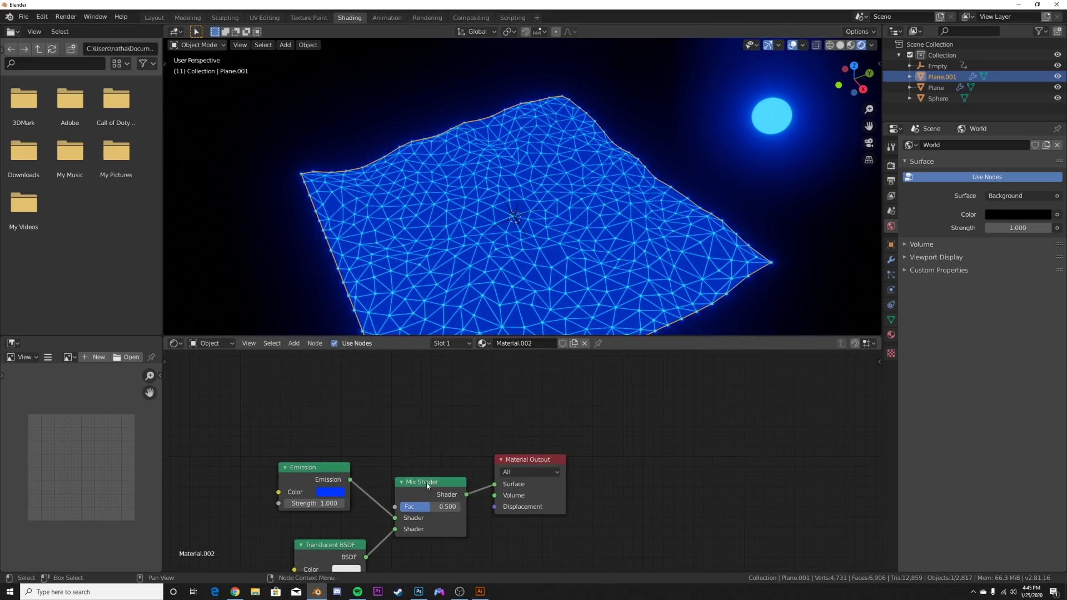
{"action": "left_click_drag", "start_coordinate": [427, 484], "coordinate": [434, 382]}
{"action": "middle_click_drag", "start_coordinate": [348, 568], "coordinate": [357, 493]}
{"action": "middle_click_drag", "start_coordinate": [449, 400], "coordinate": [412, 476]}
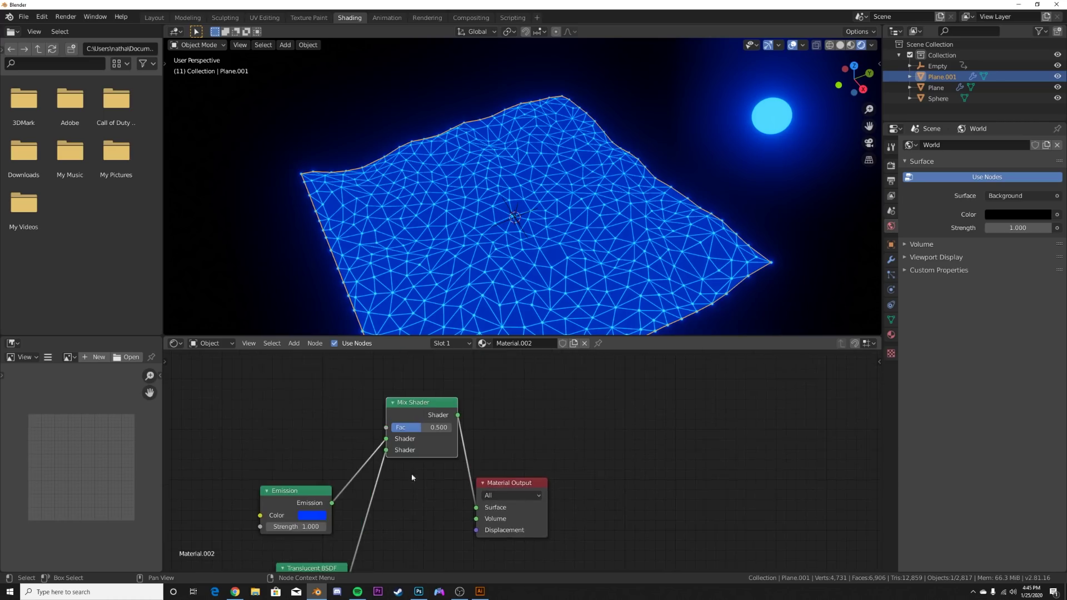
{"action": "middle_click_drag", "start_coordinate": [361, 500], "coordinate": [407, 442]}
Replace the Translucent BSDF with a Transparent BSDF in the Mix Shader's second input and set the material's blend mode to Alpha Clip
{"action": "left_click_drag", "start_coordinate": [349, 517], "coordinate": [359, 497]}
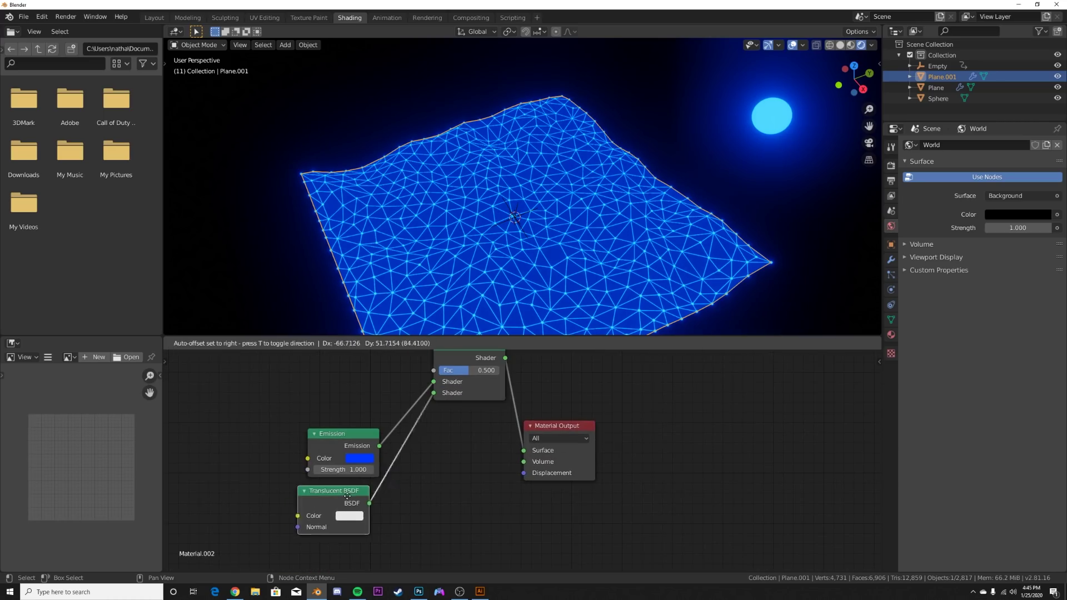
{"action": "key", "text": "x"}
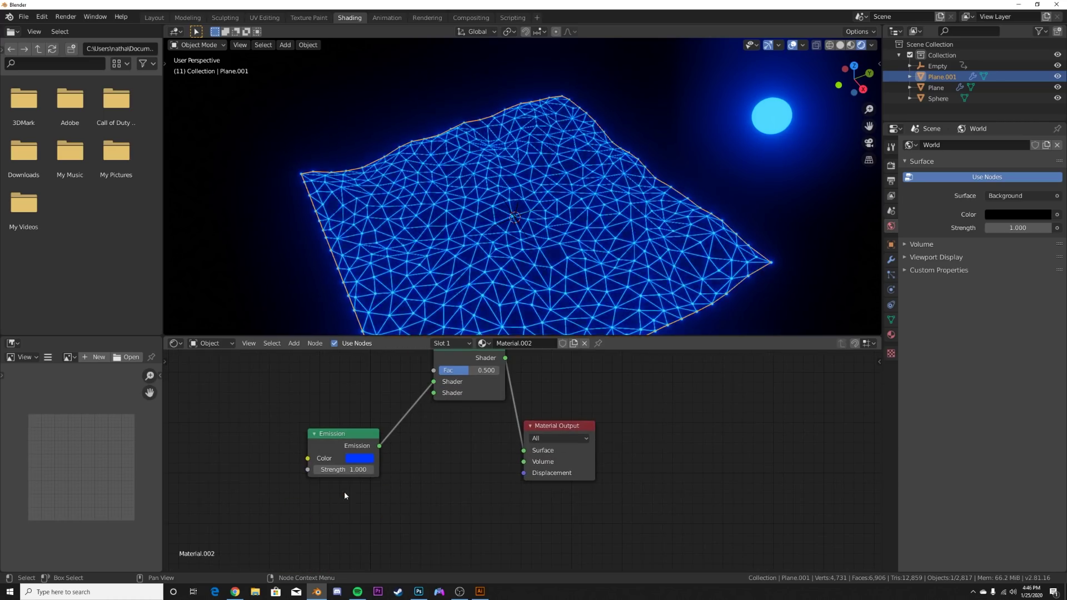
{"action": "key", "text": "shift+a"}
{"action": "left_click", "coordinate": [329, 459]}
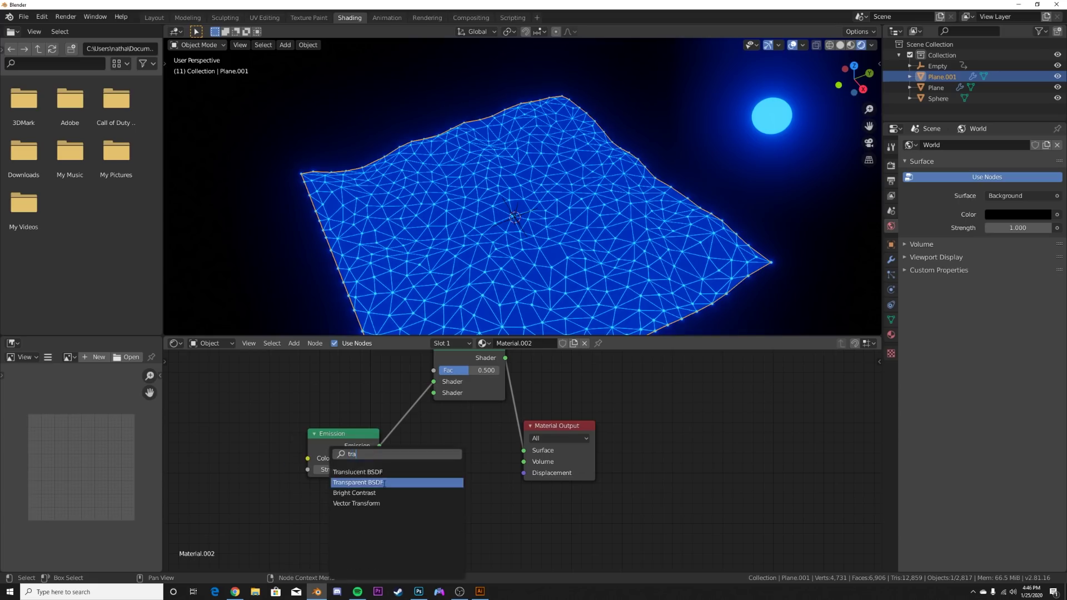
{"action": "left_click", "coordinate": [384, 484]}
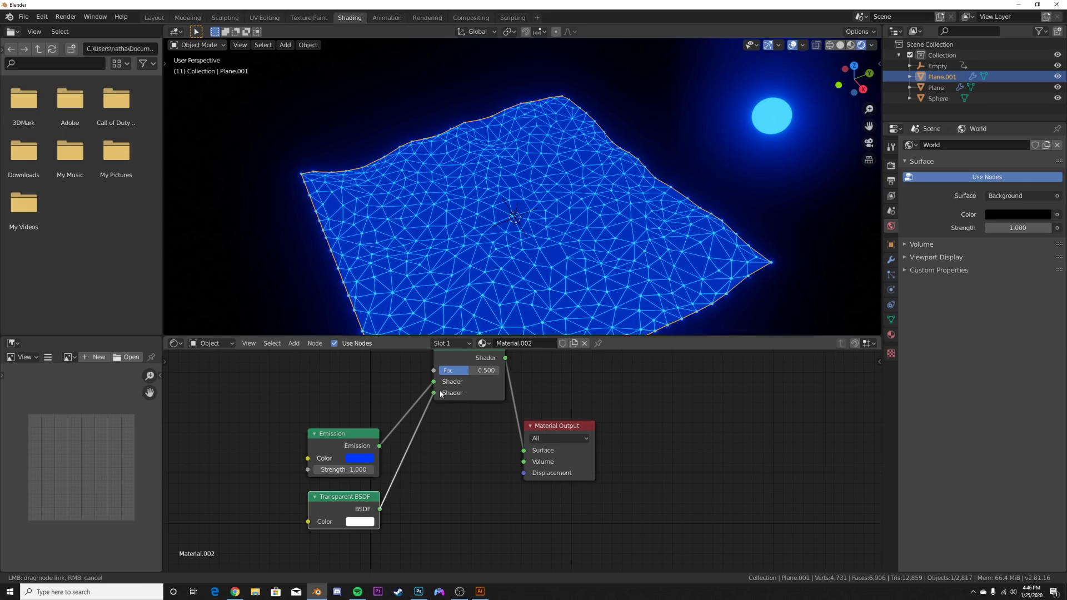
{"action": "left_click_drag", "start_coordinate": [440, 393], "coordinate": [439, 393]}
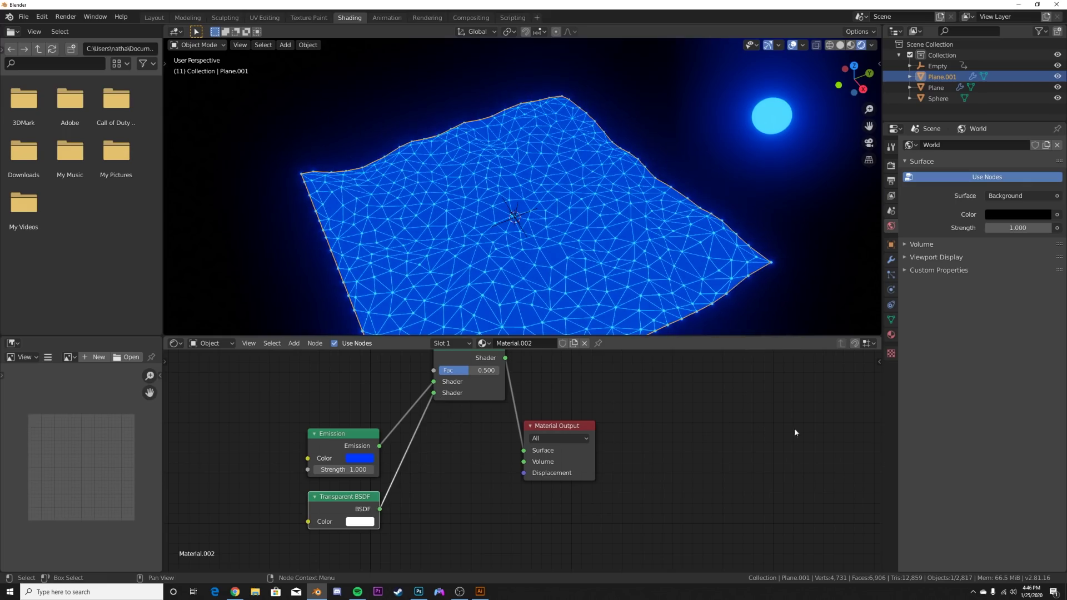
{"action": "left_click", "coordinate": [891, 335]}
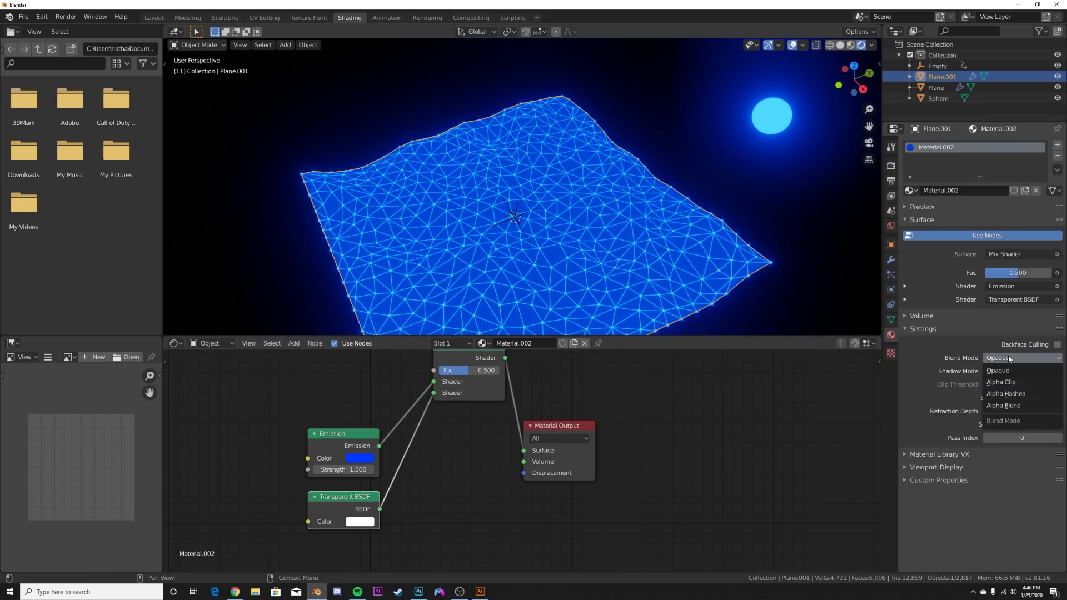
{"action": "left_click", "coordinate": [1015, 382]}
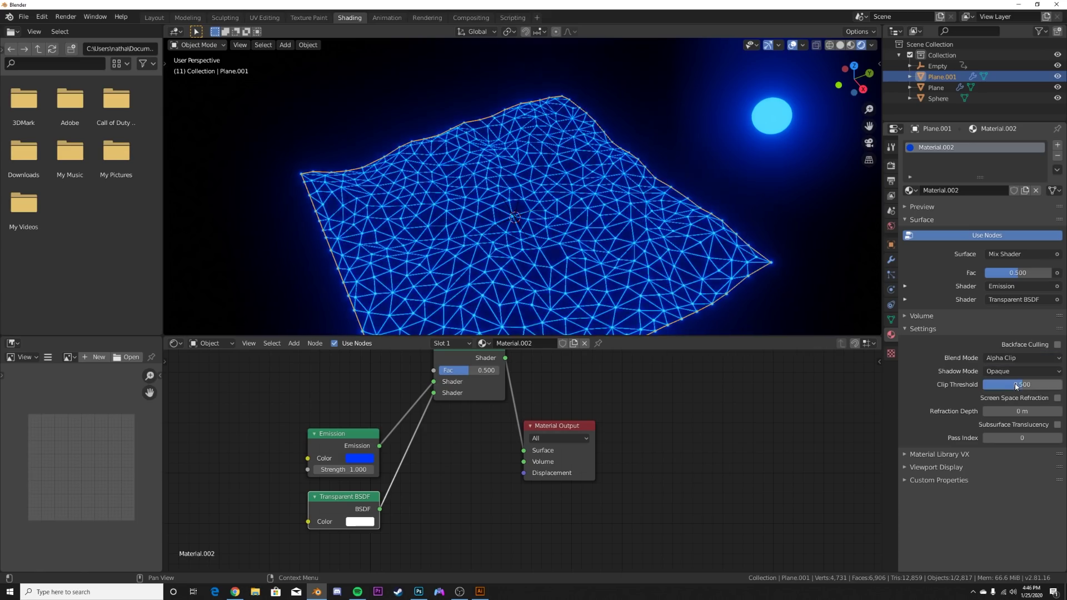
Add a ColorRamp node beside the Mix Shader
{"action": "middle_click_drag", "start_coordinate": [489, 402], "coordinate": [448, 534]}
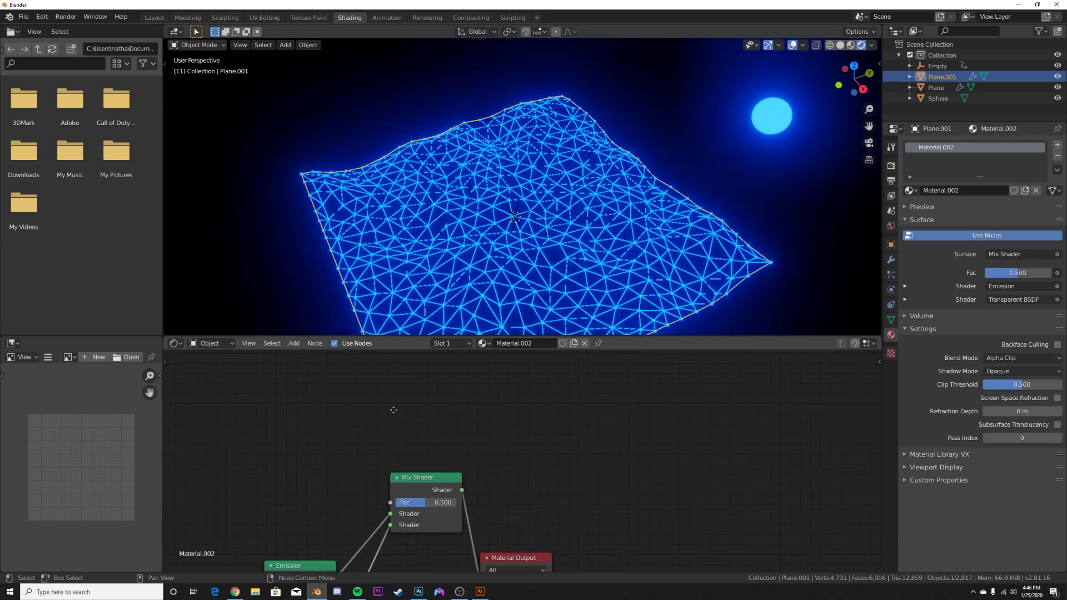
{"action": "middle_click_drag", "start_coordinate": [393, 409], "coordinate": [448, 383]}
{"action": "key", "text": "shift+a"}
{"action": "left_click", "coordinate": [375, 398]}
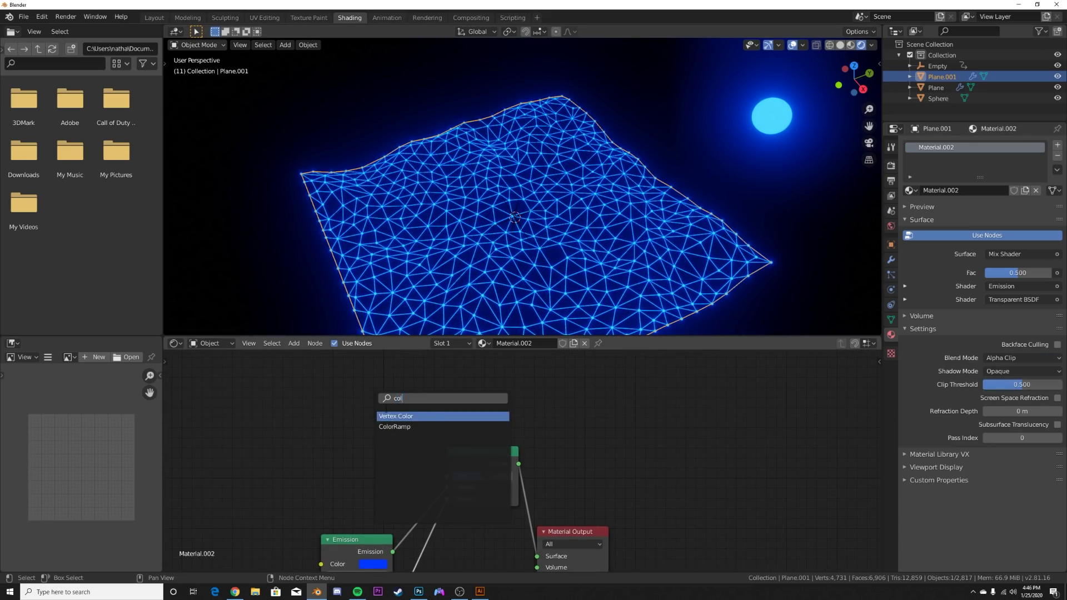
{"action": "left_click", "coordinate": [389, 426]}
{"action": "left_click", "coordinate": [296, 440]}
Add a Noise Texture, link its Fac output to the ColorRamp, and link the ColorRamp's Color output to the Mix Shader's Fac input
{"action": "middle_click_drag", "start_coordinate": [223, 410], "coordinate": [352, 416]}
{"action": "key", "text": "shift+a"}
{"action": "left_click", "coordinate": [352, 416]}
{"action": "key", "text": "BackSpace"}
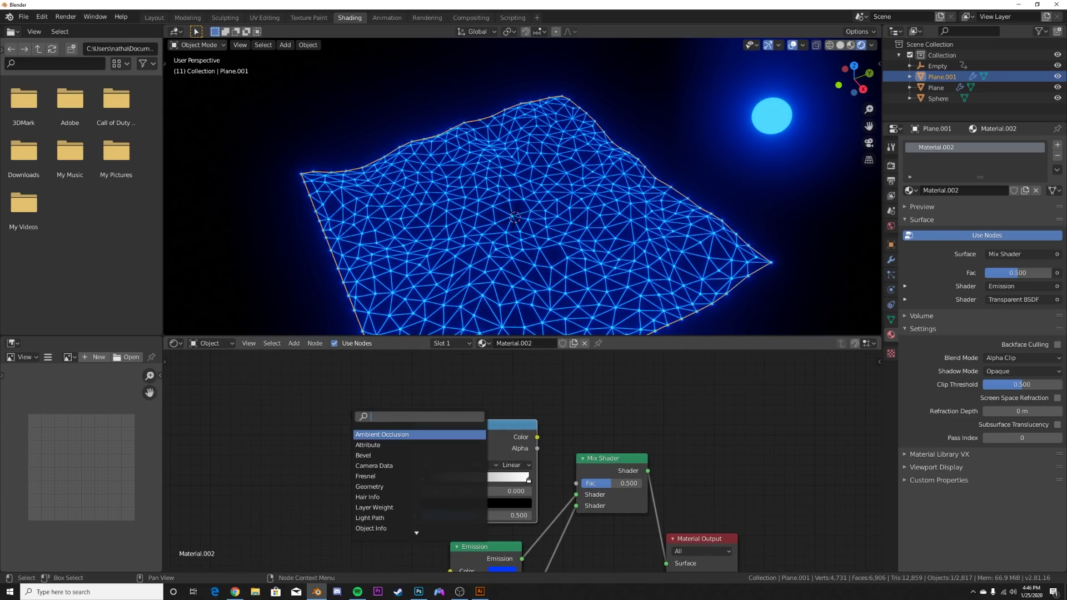
{"action": "type", "text": "noi"}
{"action": "key", "text": "Return"}
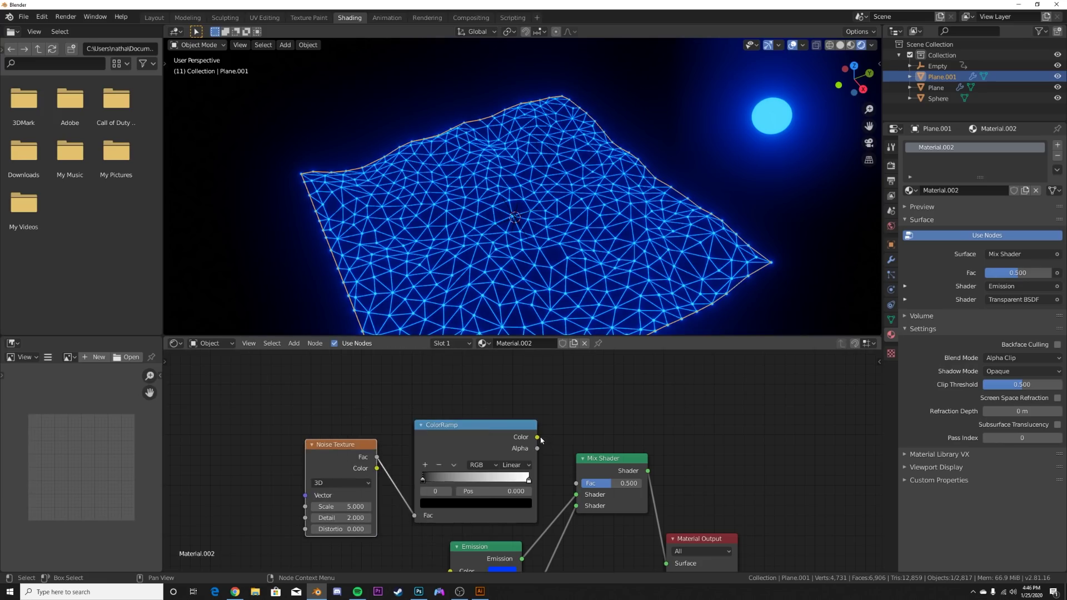
{"action": "left_click_drag", "start_coordinate": [573, 486], "coordinate": [575, 484]}
Add a Geometry node and connect its Normal output to the Noise Texture's Vector input
{"action": "middle_click_drag", "start_coordinate": [214, 465], "coordinate": [358, 421]}
{"action": "key", "text": "shift+a"}
{"action": "left_click", "coordinate": [314, 454]}
{"action": "key", "text": "shift+a"}
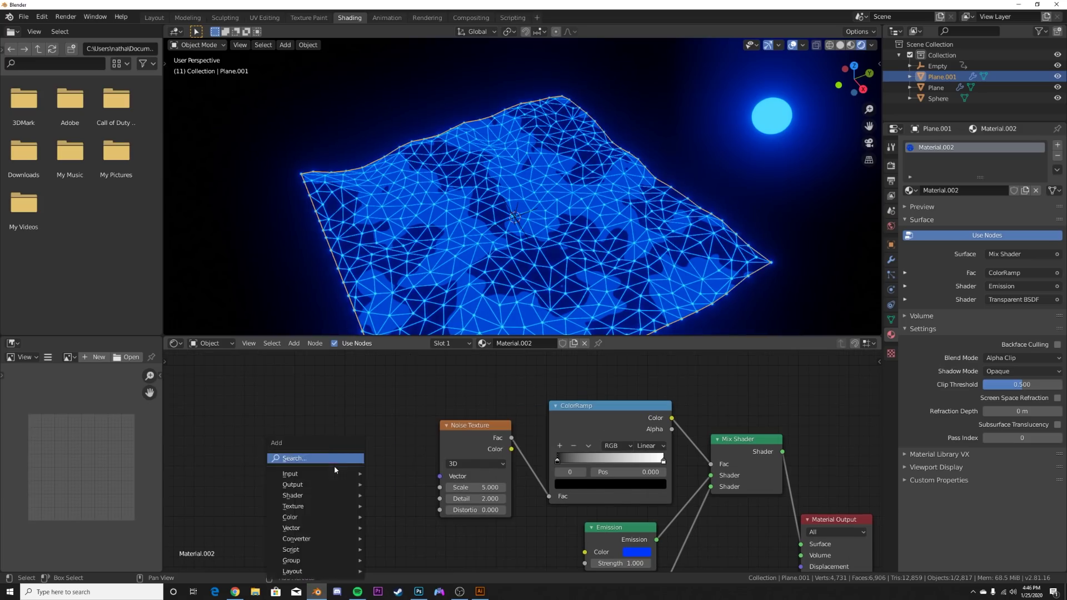
{"action": "left_click", "coordinate": [334, 466]}
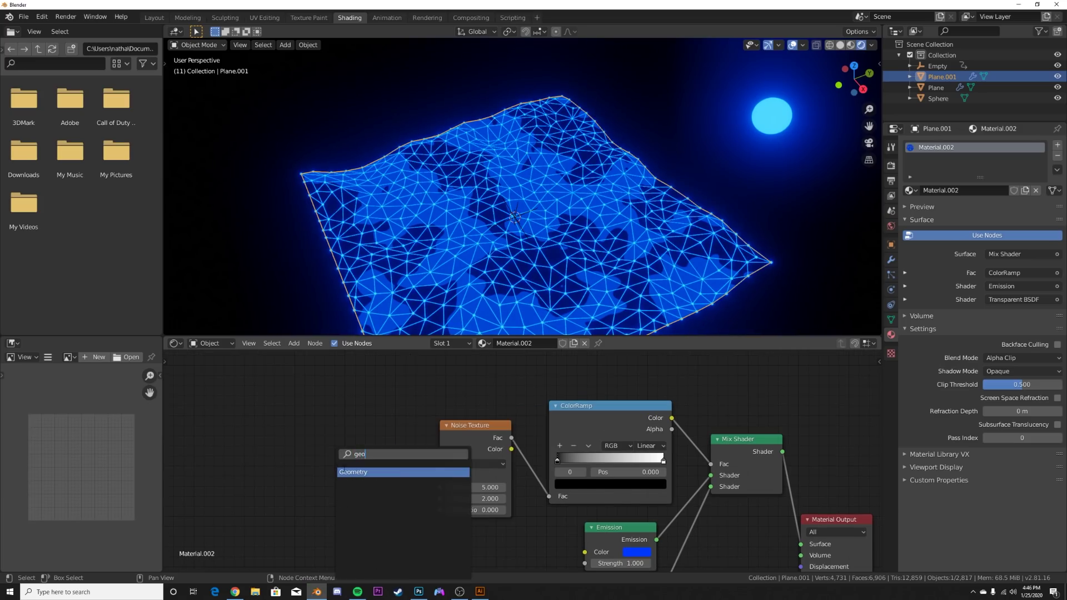
{"action": "left_click", "coordinate": [344, 471]}
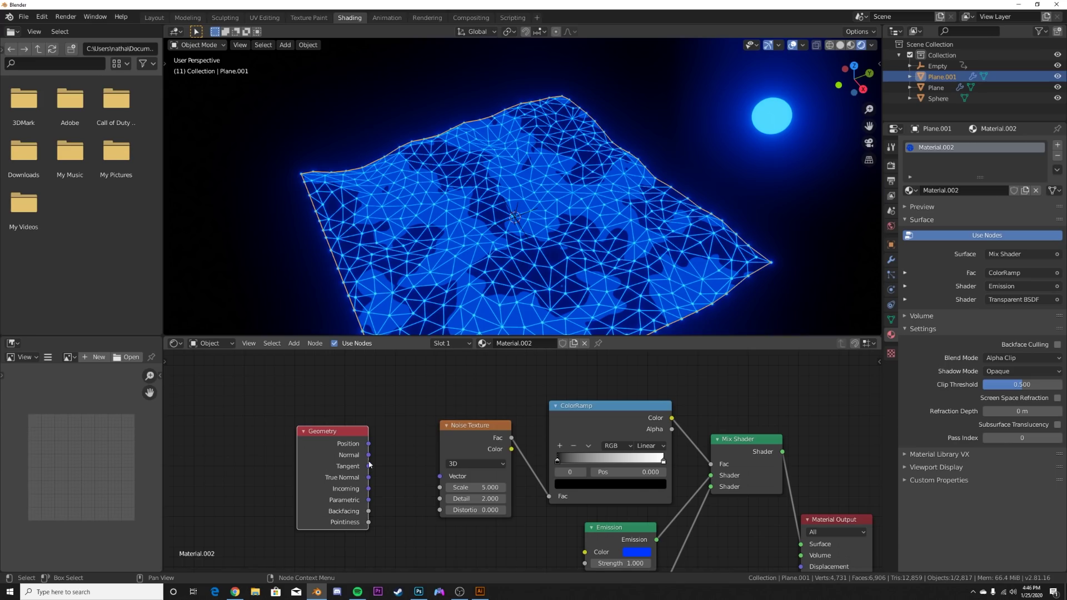
{"action": "left_click_drag", "start_coordinate": [369, 455], "coordinate": [440, 477]}
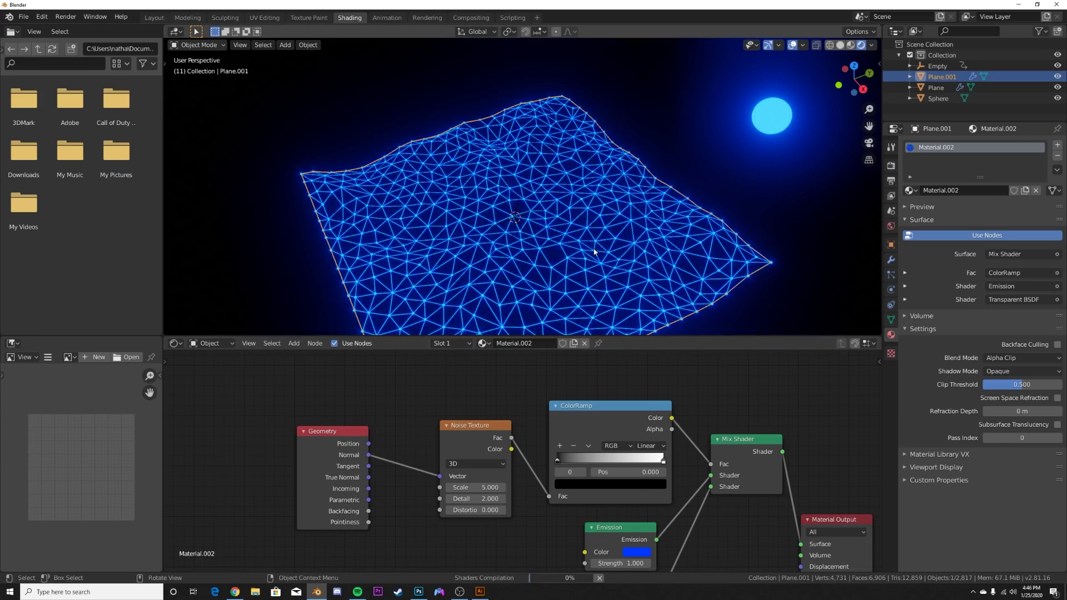
Play the animation and move the ColorRamp's white stop to position 0.721
{"action": "middle_click_drag", "start_coordinate": [609, 250], "coordinate": [550, 255]}
{"action": "scroll", "coordinate": [574, 239], "scroll_direction": "up", "scroll_amount": 3}
{"action": "key", "text": "space"}
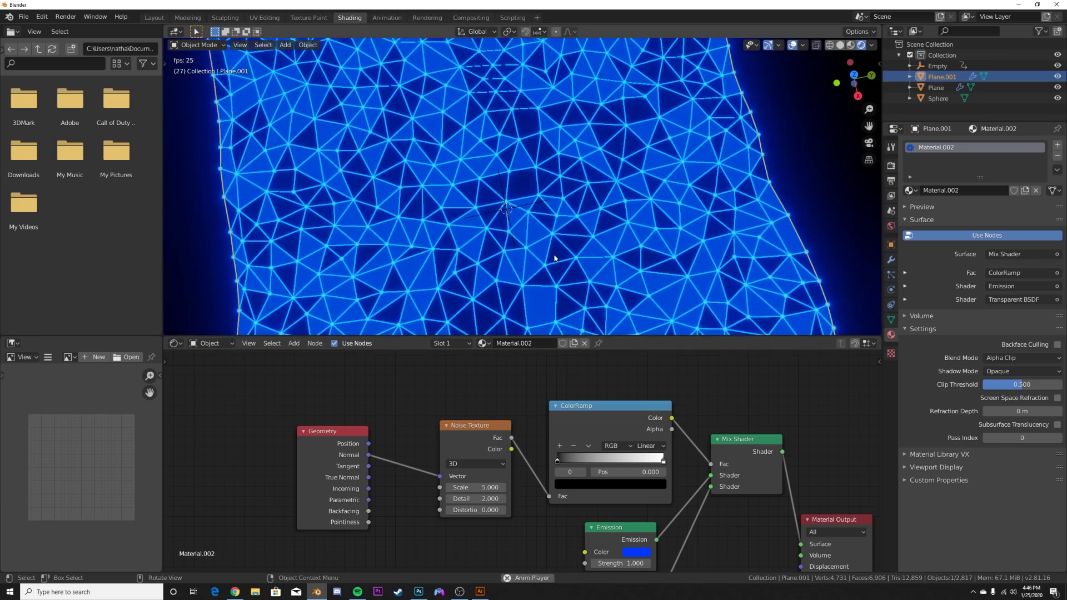
{"action": "mouse_move", "coordinate": [558, 460]}
{"action": "left_mouse_down"}
{"action": "mouse_move", "coordinate": [603, 460]}
{"action": "mouse_move", "coordinate": [563, 456]}
{"action": "left_mouse_up"}
{"action": "left_click_drag", "start_coordinate": [649, 460], "coordinate": [632, 459]}
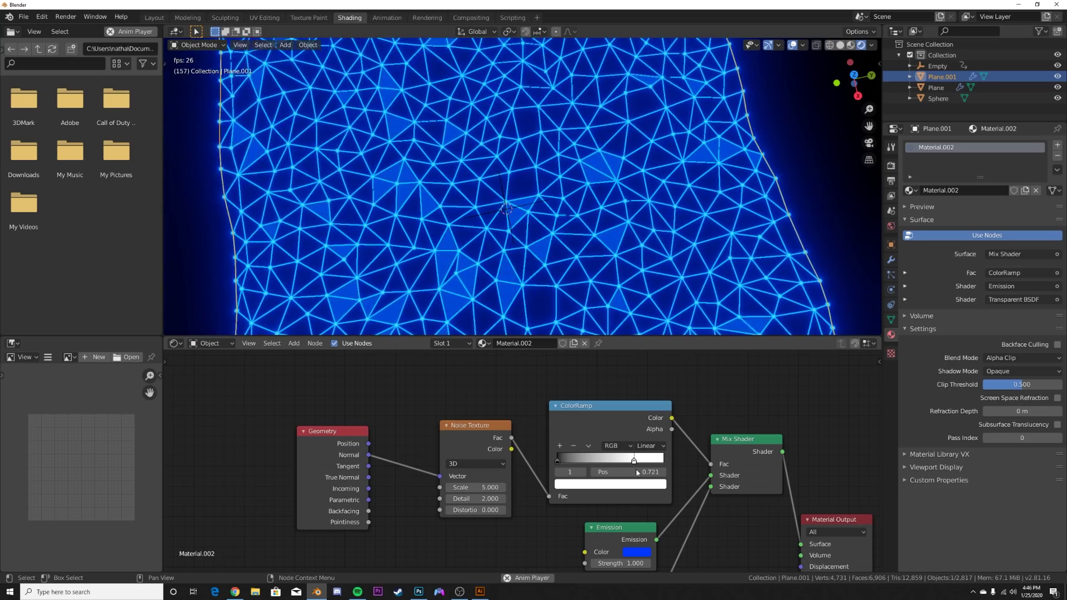
Set the surface material's Emission strength to 9.4 and check the animated surface from low and high angles
{"action": "left_click_drag", "start_coordinate": [635, 562], "coordinate": [682, 563]}
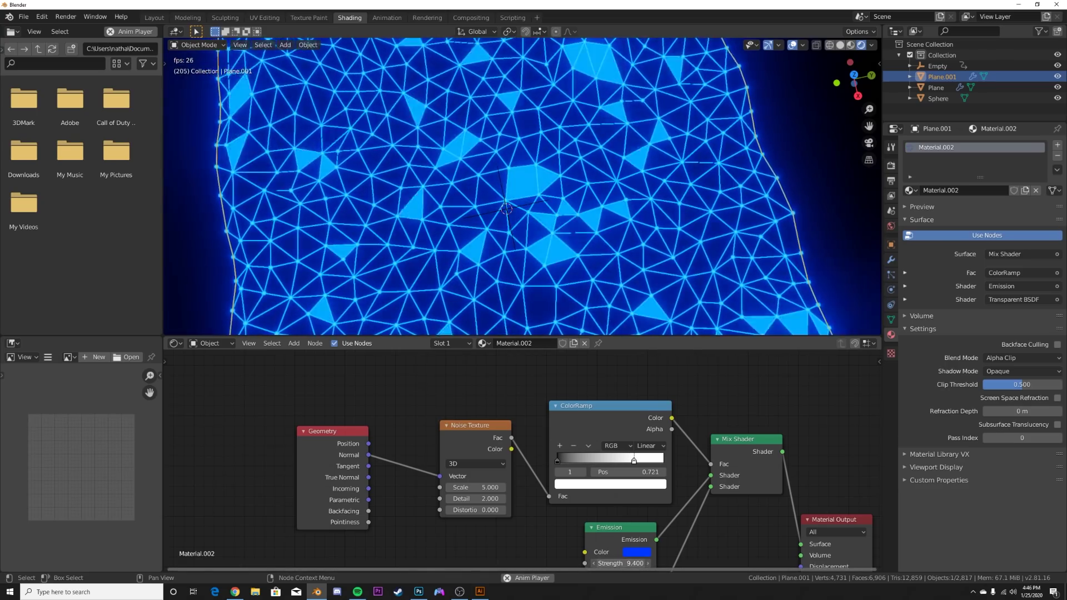
{"action": "middle_click_drag", "start_coordinate": [530, 280], "coordinate": [536, 132]}
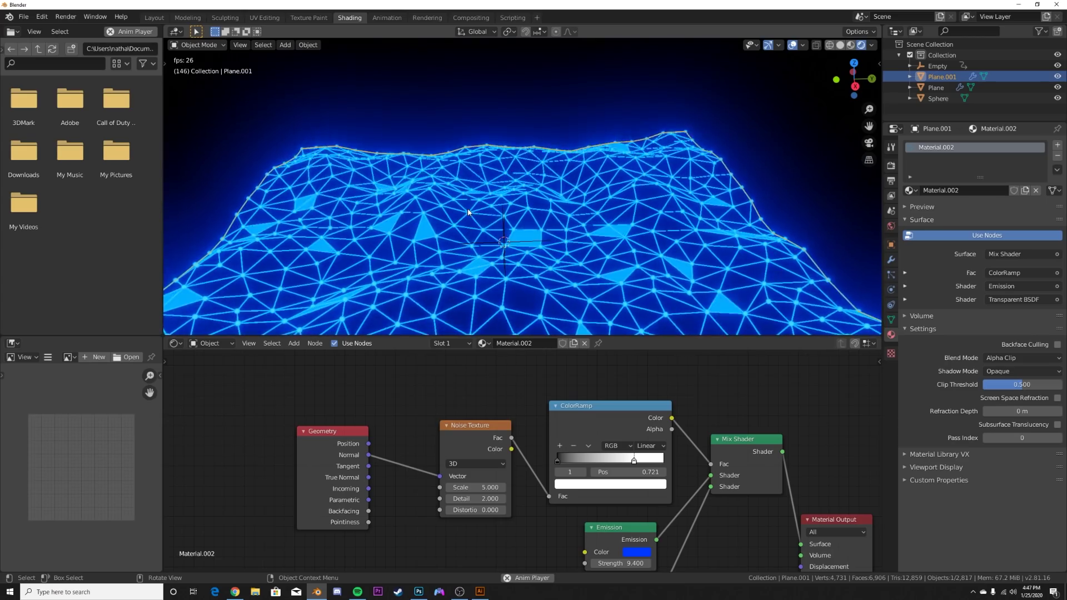
{"action": "middle_click_drag", "start_coordinate": [468, 212], "coordinate": [468, 283]}
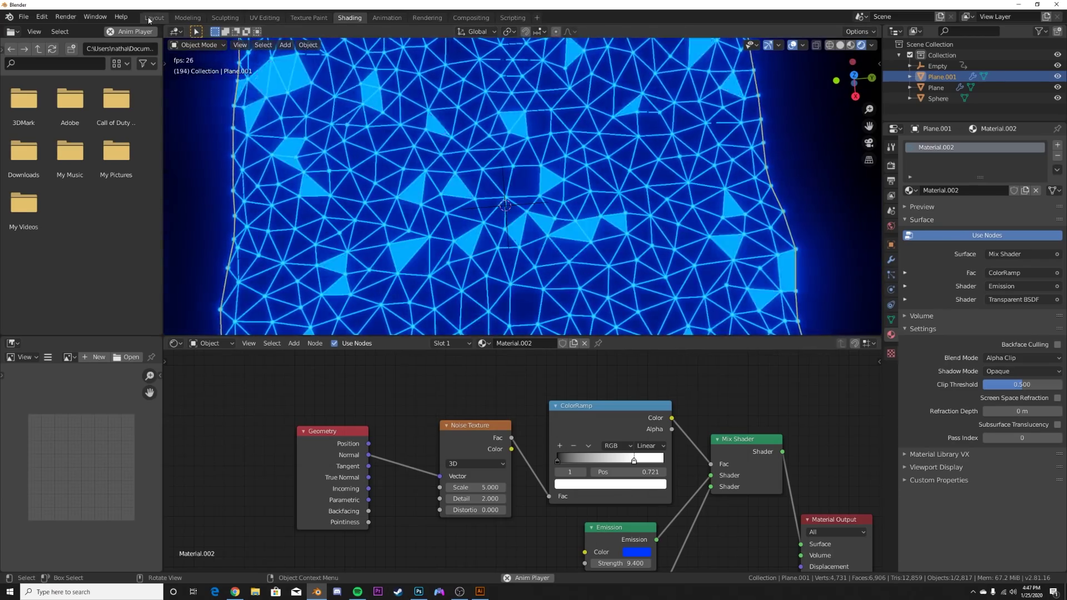
Switch to the Layout workspace, add a camera, and align it to the current low view of the surface
{"action": "left_click", "coordinate": [154, 17]}
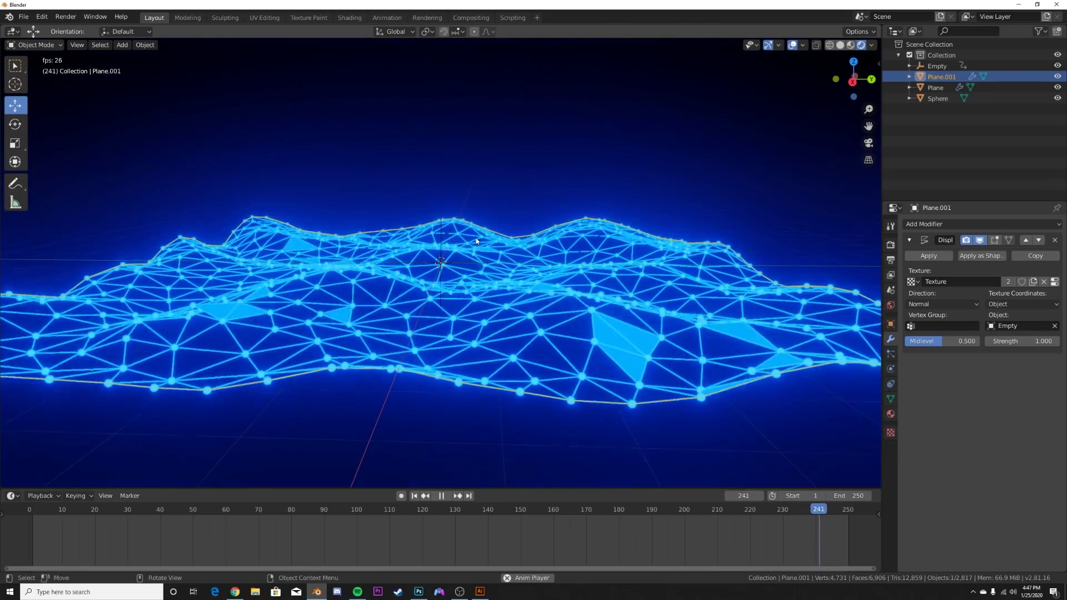
{"action": "key", "text": "shift+a"}
{"action": "left_click", "coordinate": [444, 386]}
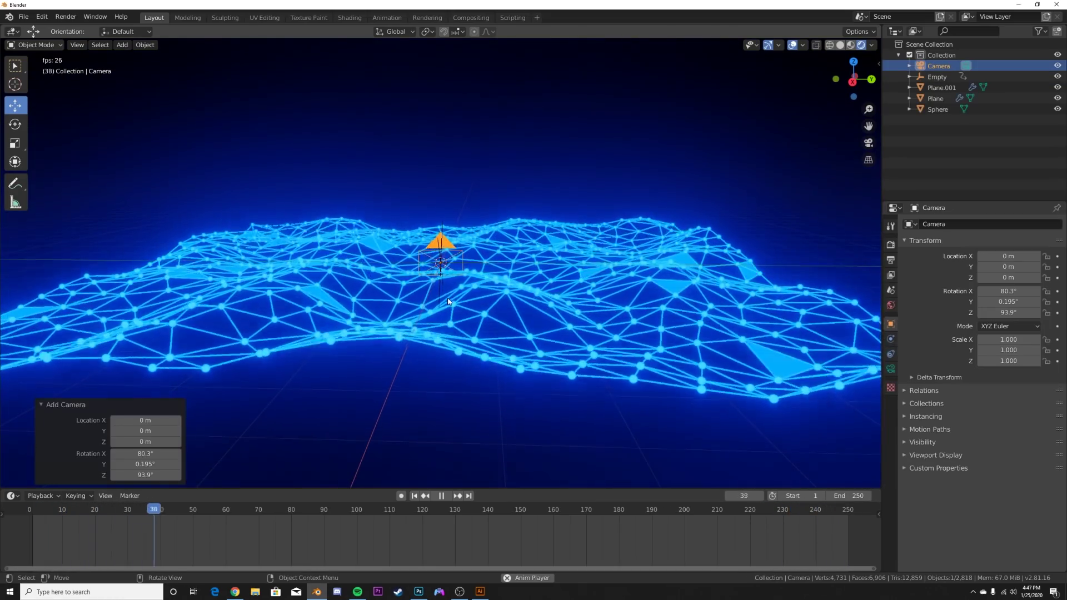
{"action": "key", "text": "ctrl+alt+KP_0"}
Rotate the camera by -27.7° about the view axis and enable its depth of field
{"action": "key", "text": "r"}
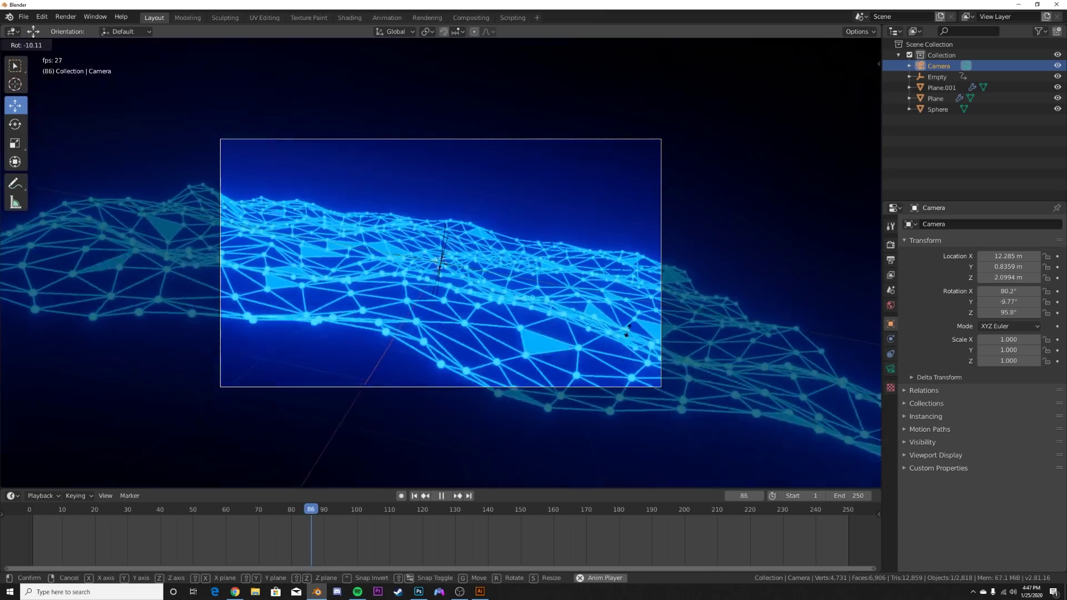
{"action": "left_click", "coordinate": [551, 267]}
{"action": "left_click", "coordinate": [890, 368]}
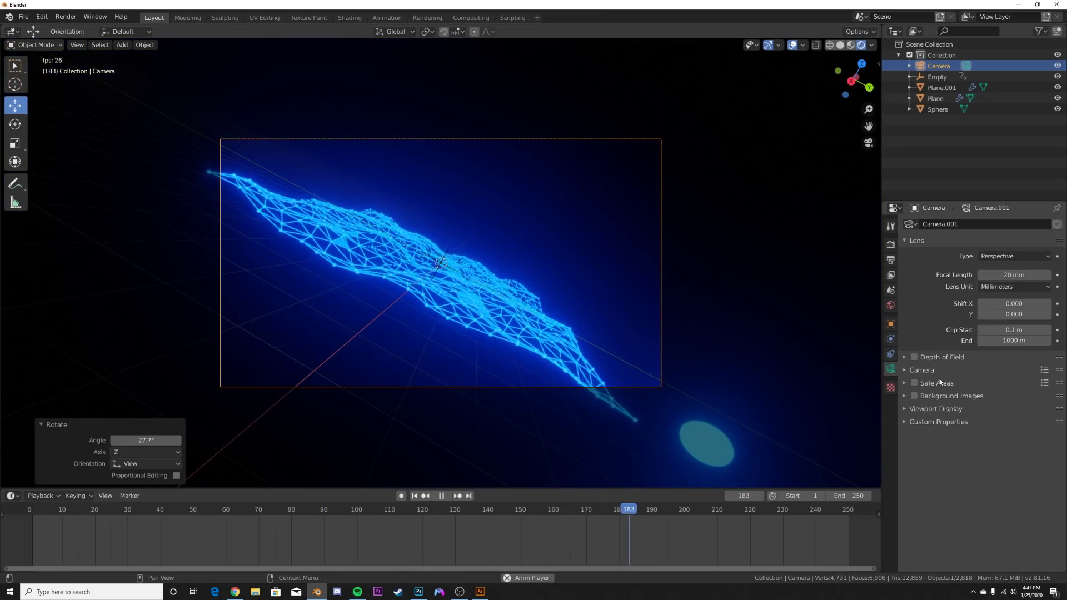
{"action": "left_click", "coordinate": [913, 356]}
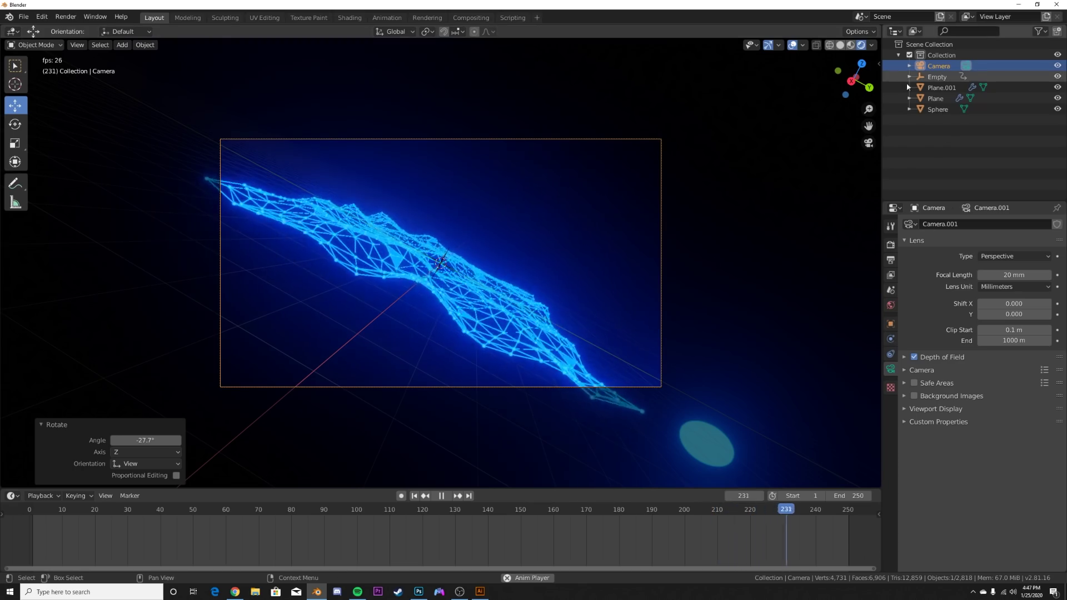
Move the camera -6.21 m along its local Z axis and set its depth of field F-stop to 0.4
{"action": "key", "text": "g"}
{"action": "key", "text": "z"}
{"action": "key", "text": "z"}
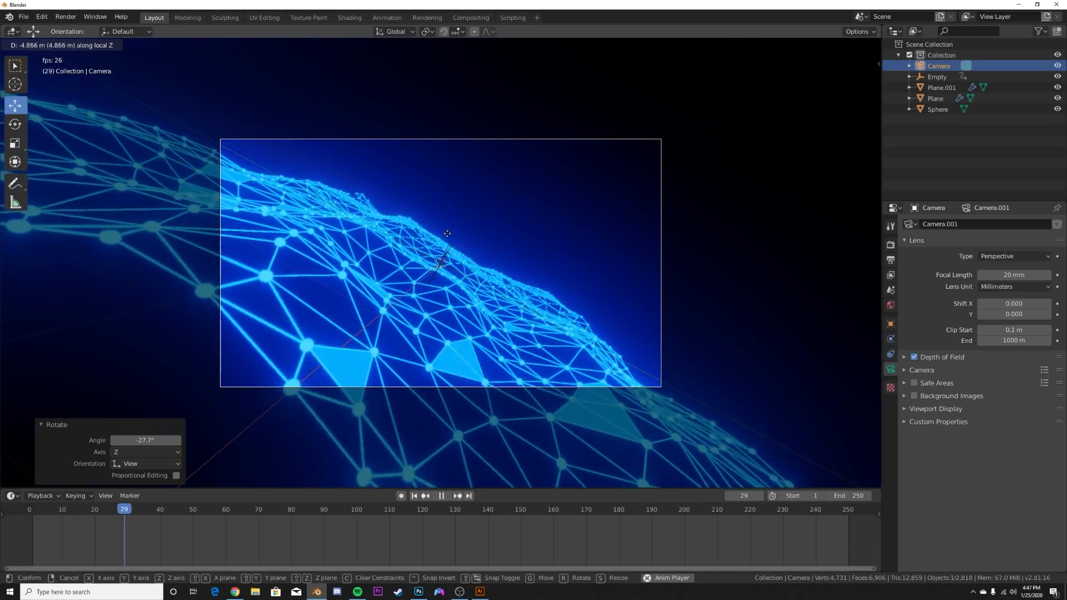
{"action": "left_click", "coordinate": [449, 230]}
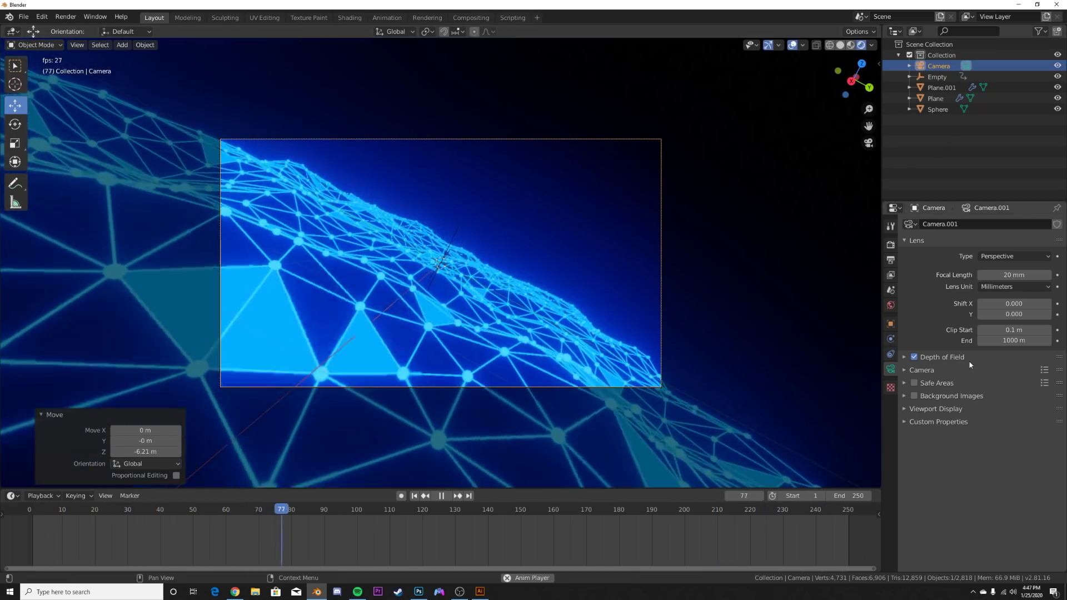
{"action": "left_click", "coordinate": [904, 356]}
{"action": "left_click_drag", "start_coordinate": [1013, 416], "coordinate": [995, 416]}
Realign the camera to a slightly orbited view and trackball-rotate it by -2.29° and -1.15°
{"action": "middle_click_drag", "start_coordinate": [557, 353], "coordinate": [551, 365]}
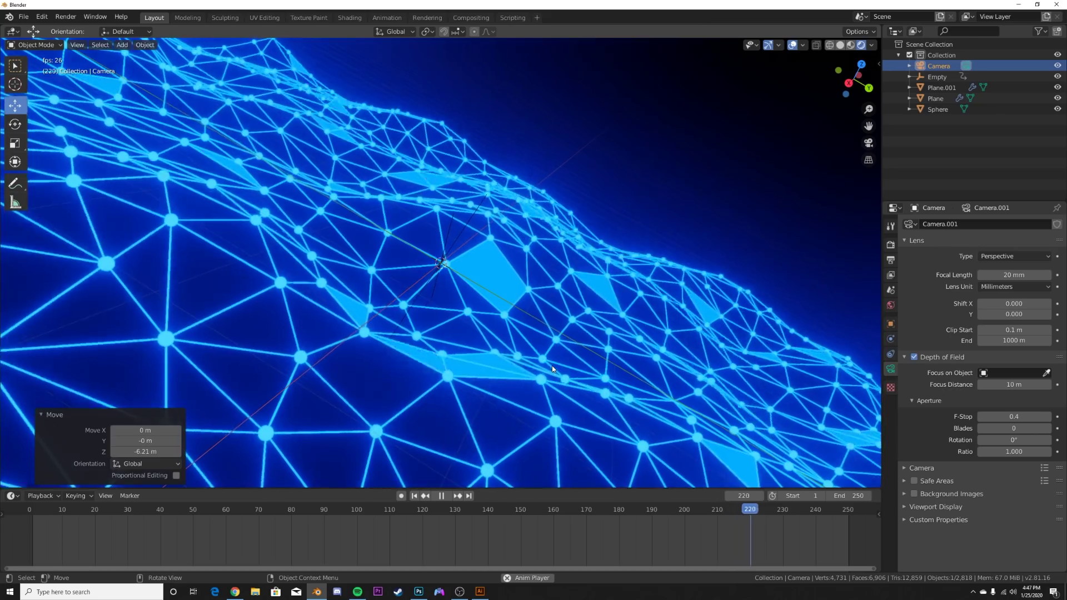
{"action": "scroll", "coordinate": [552, 366], "scroll_direction": "down", "scroll_amount": 5}
{"action": "key", "text": "r"}
{"action": "key", "text": "r"}
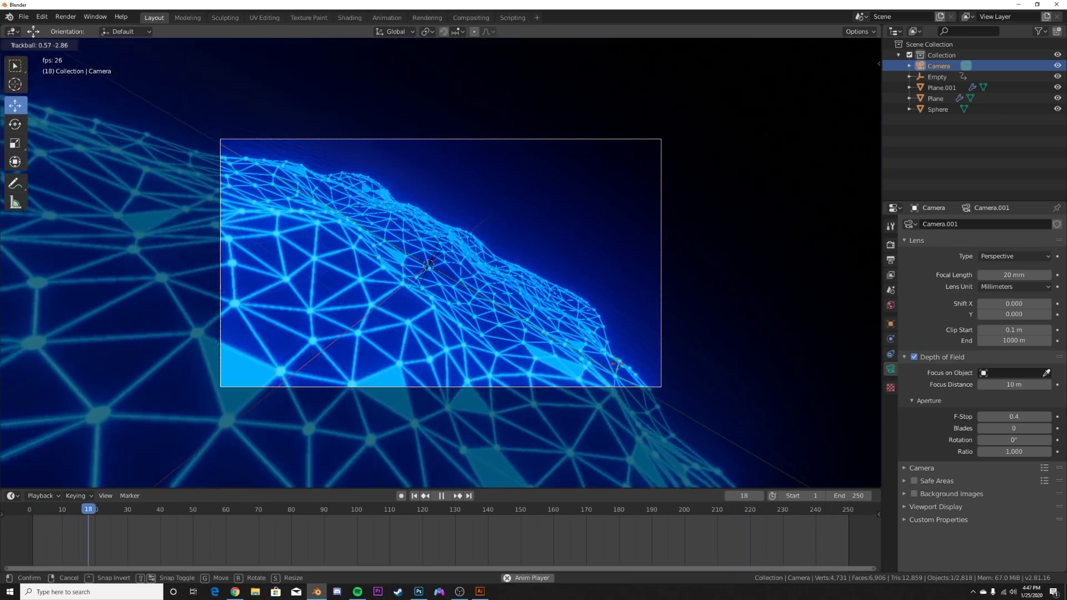
{"action": "left_click", "coordinate": [611, 368]}
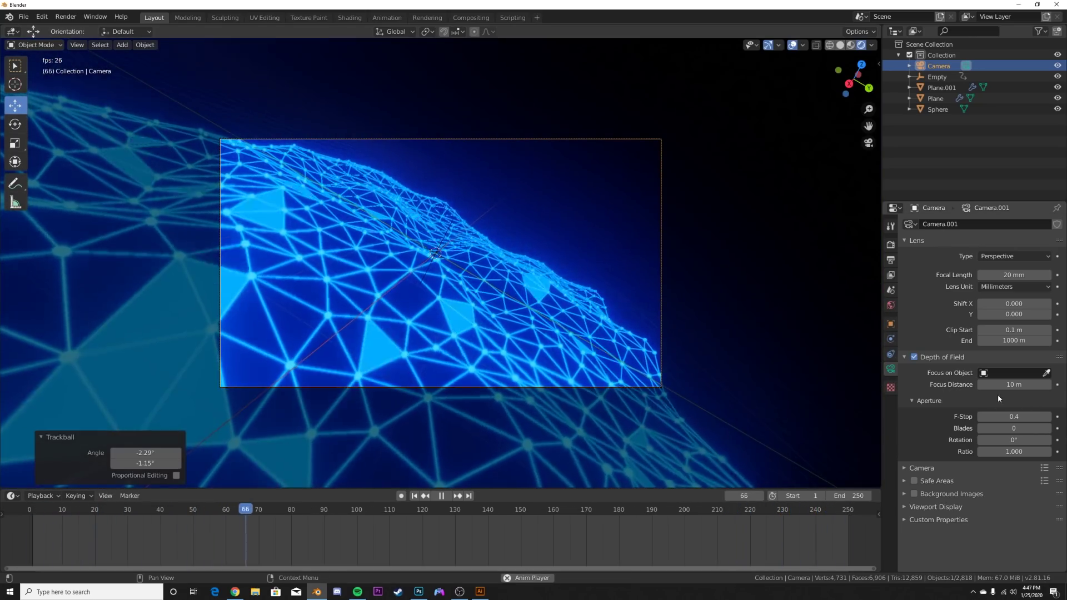
Set the camera's focus distance to 6.4 m and F-stop to 0.3, check the framed view, and stop playback
{"action": "left_click_drag", "start_coordinate": [1010, 384], "coordinate": [984, 384]}
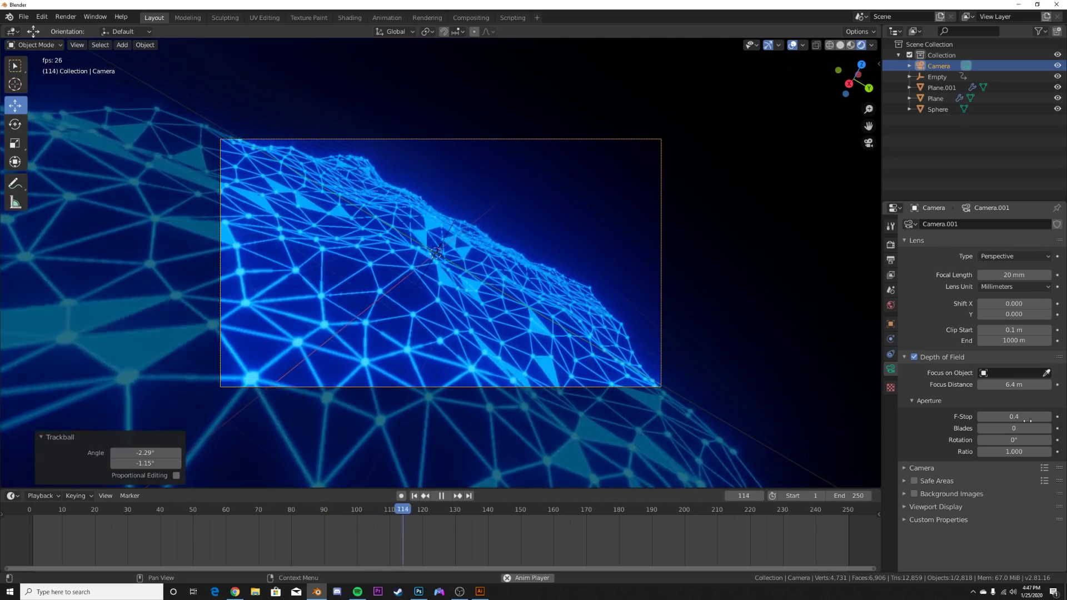
{"action": "mouse_move", "coordinate": [1014, 417]}
{"action": "left_mouse_down"}
{"action": "mouse_move", "coordinate": [997, 417]}
{"action": "mouse_move", "coordinate": [1008, 417]}
{"action": "left_mouse_up"}
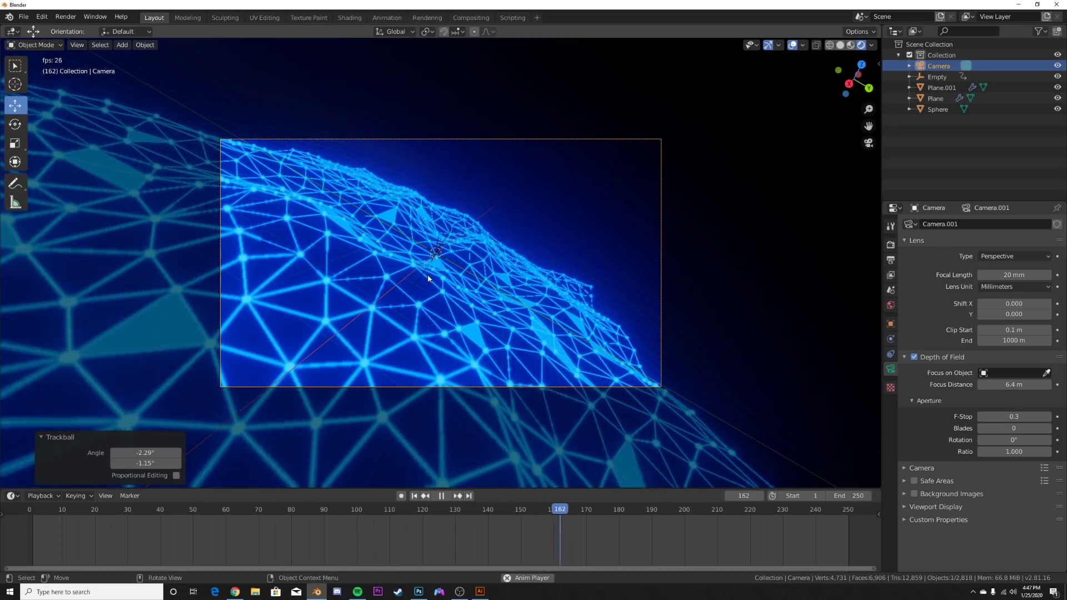
{"action": "key", "text": "Home"}
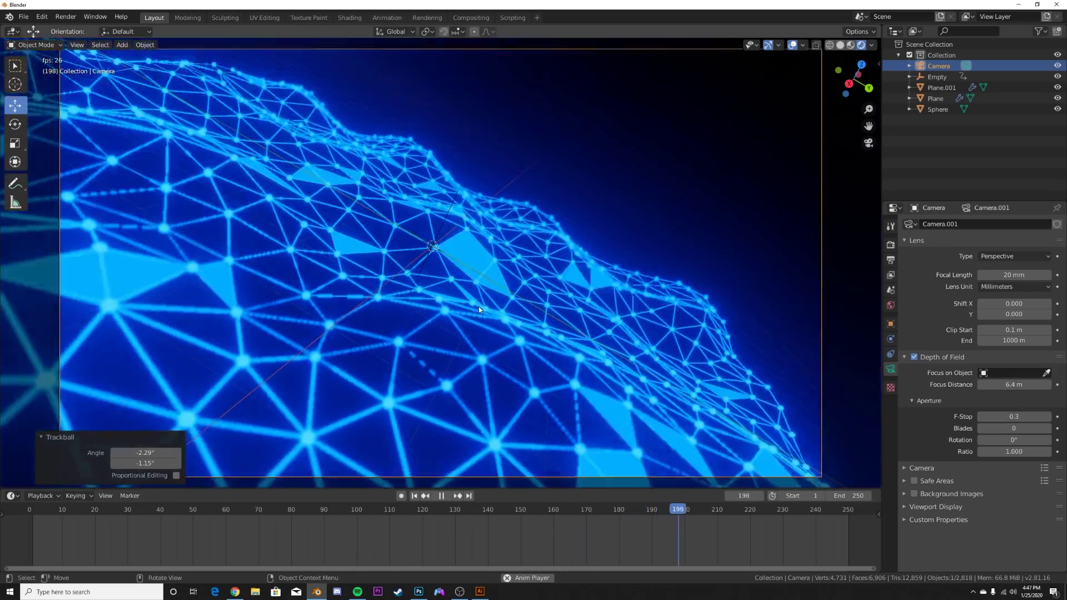
{"action": "scroll", "coordinate": [478, 310], "scroll_direction": "down", "scroll_amount": 3}
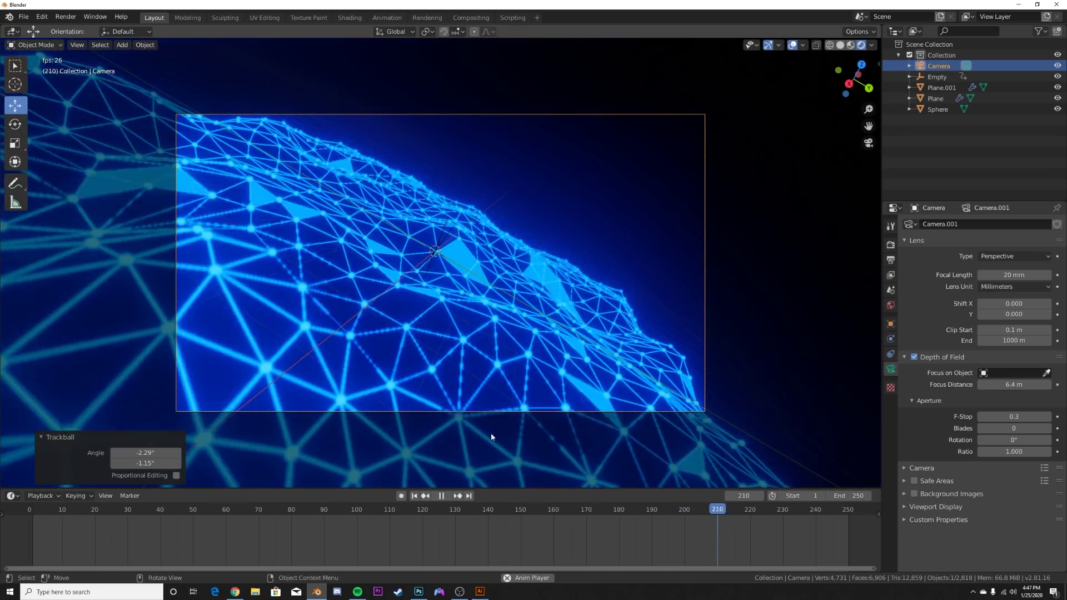
{"action": "key", "text": "space"}
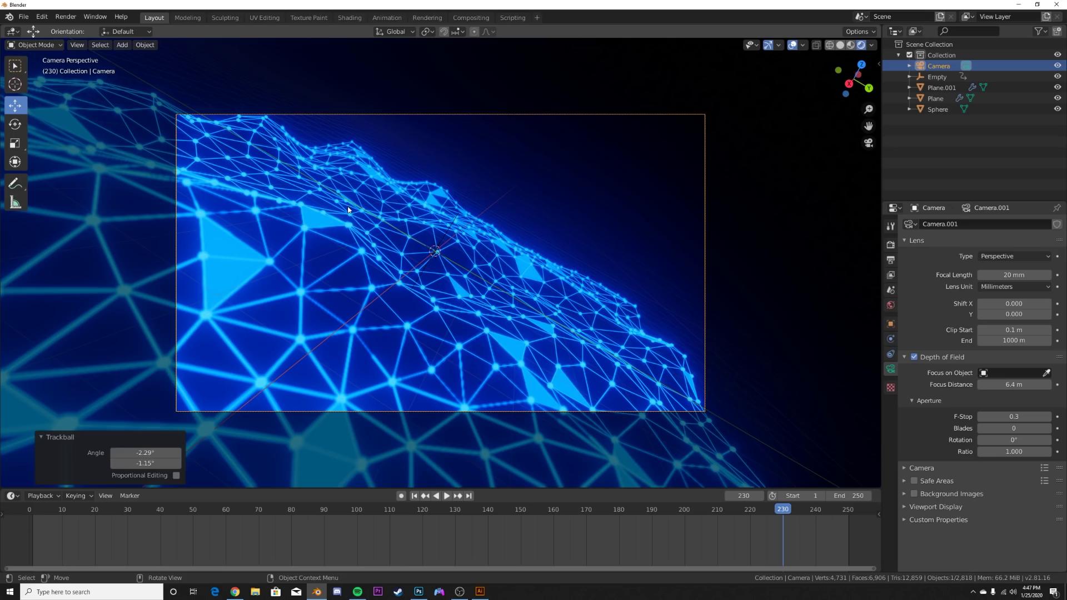
Set the render output's file format to FFmpeg video and expand its encoding settings
{"action": "left_click", "coordinate": [890, 245]}
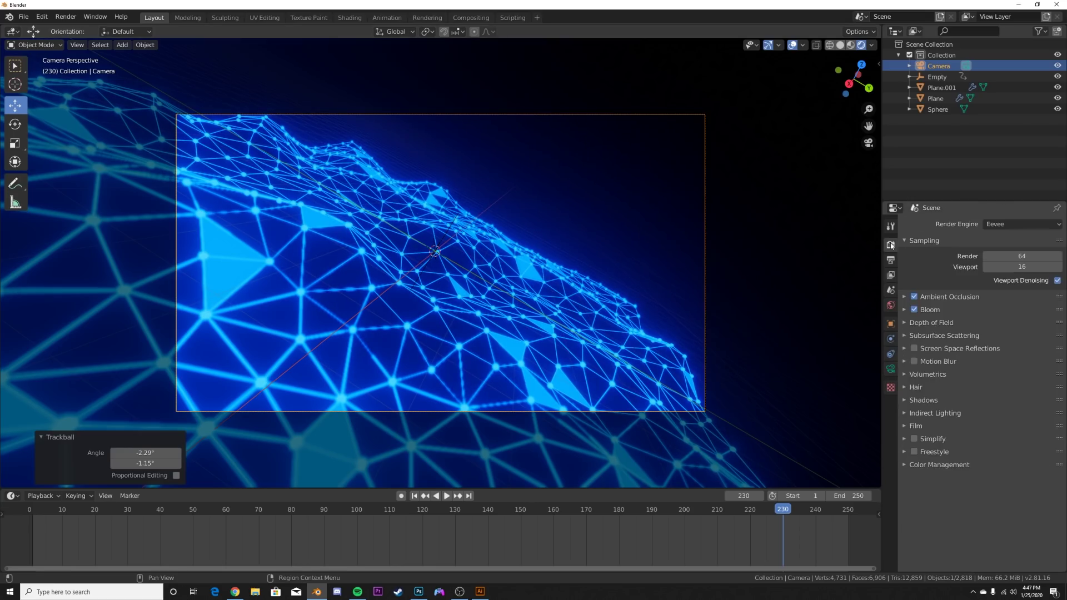
{"action": "left_click", "coordinate": [892, 261]}
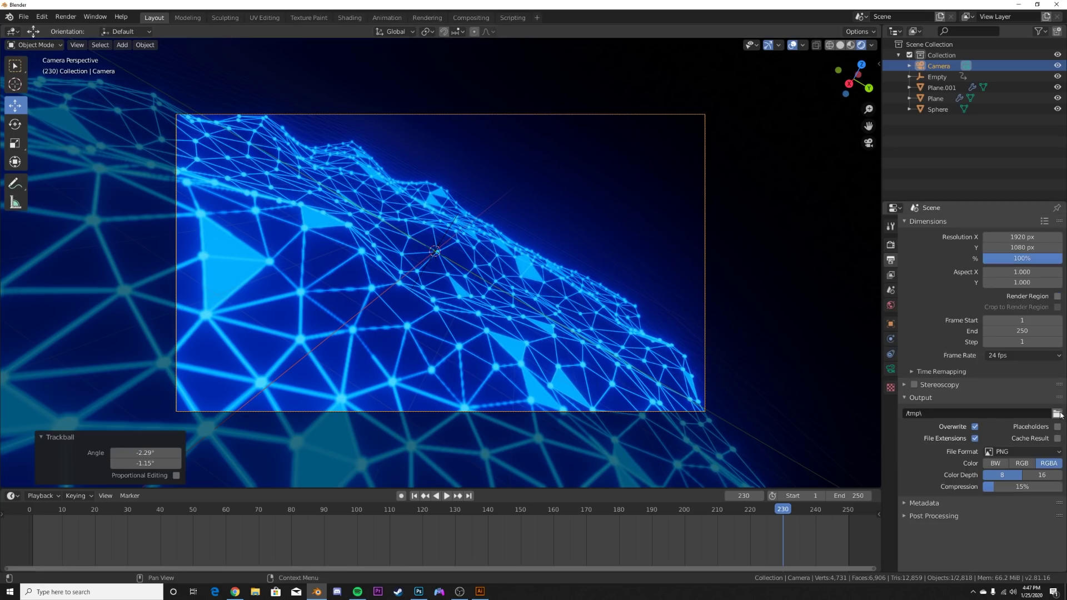
{"action": "left_click", "coordinate": [1024, 452]}
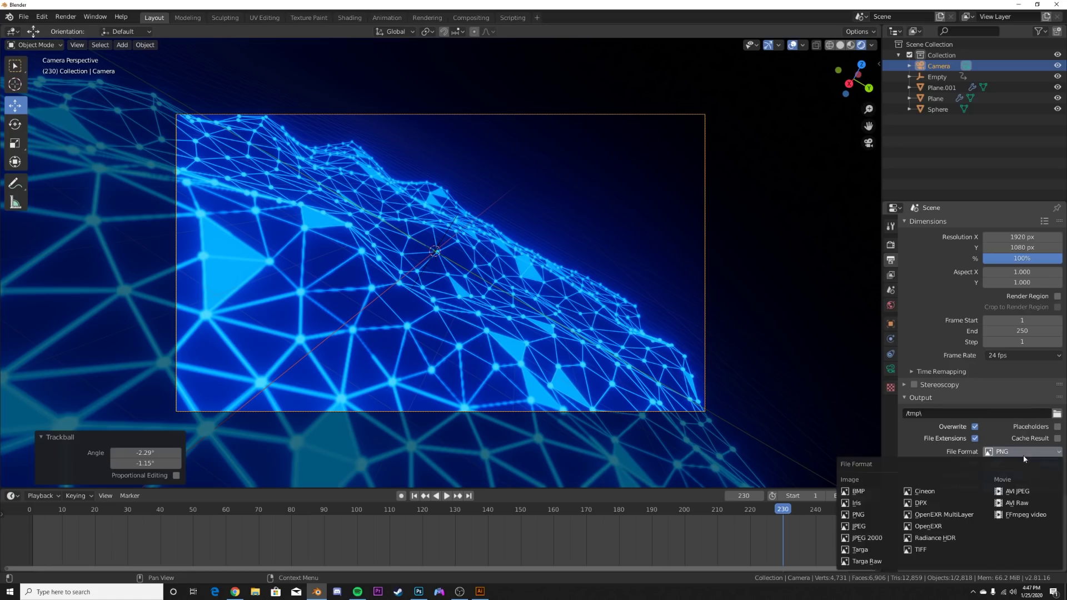
{"action": "left_click", "coordinate": [1026, 517]}
{"action": "left_click", "coordinate": [964, 486]}
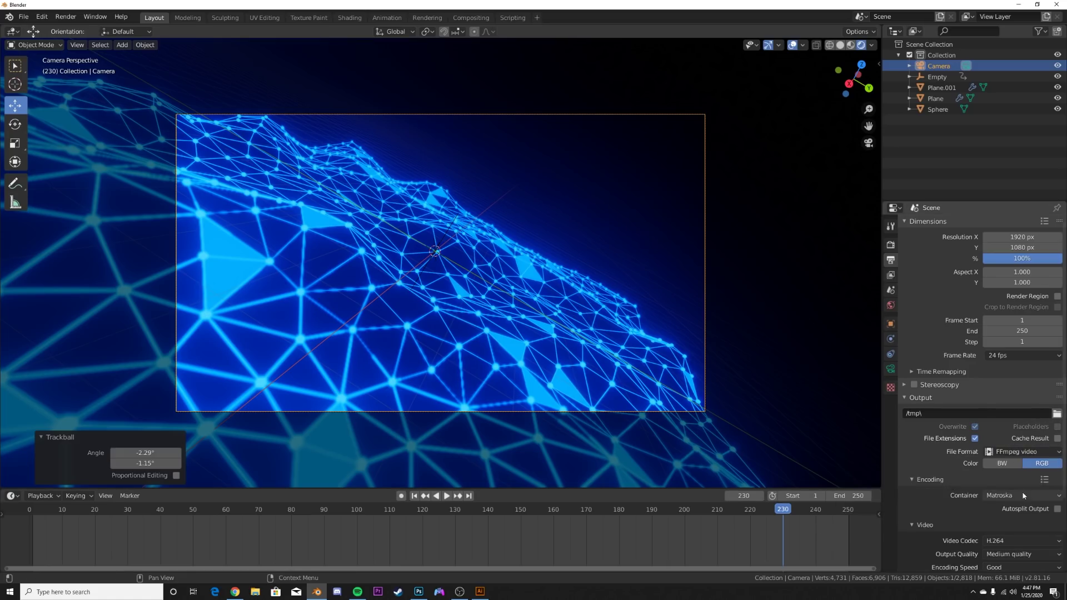
Set the video encoding container to MPEG-4 and the output quality to Perceptually lossless
{"action": "left_click", "coordinate": [1024, 495]}
{"action": "left_click", "coordinate": [1012, 462]}
{"action": "scroll", "coordinate": [1011, 522], "scroll_direction": "down", "scroll_amount": 1}
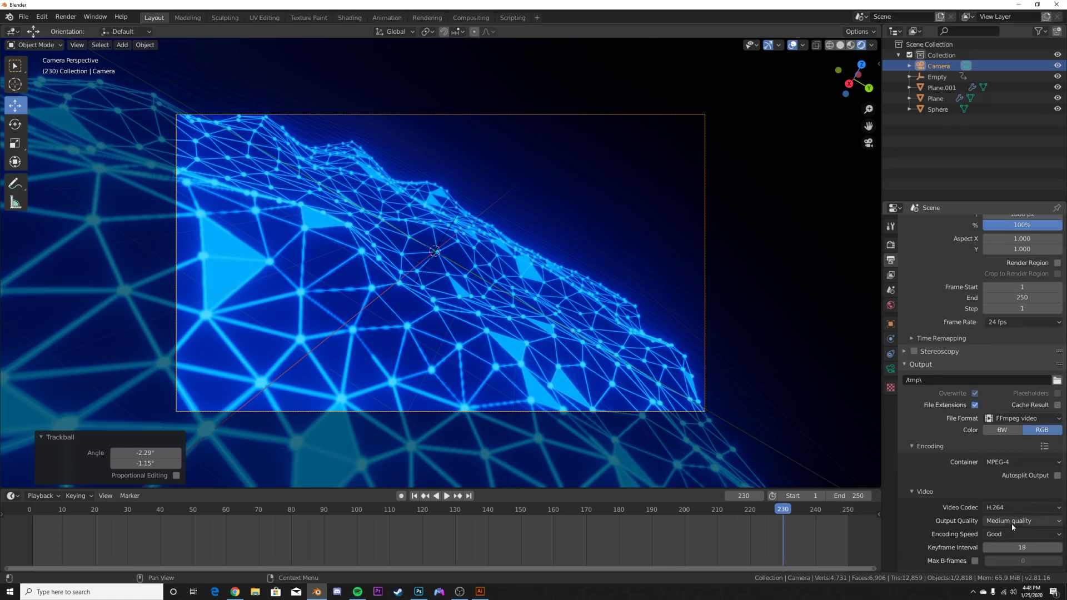
{"action": "left_click", "coordinate": [1011, 522]}
{"action": "left_click", "coordinate": [1014, 486]}
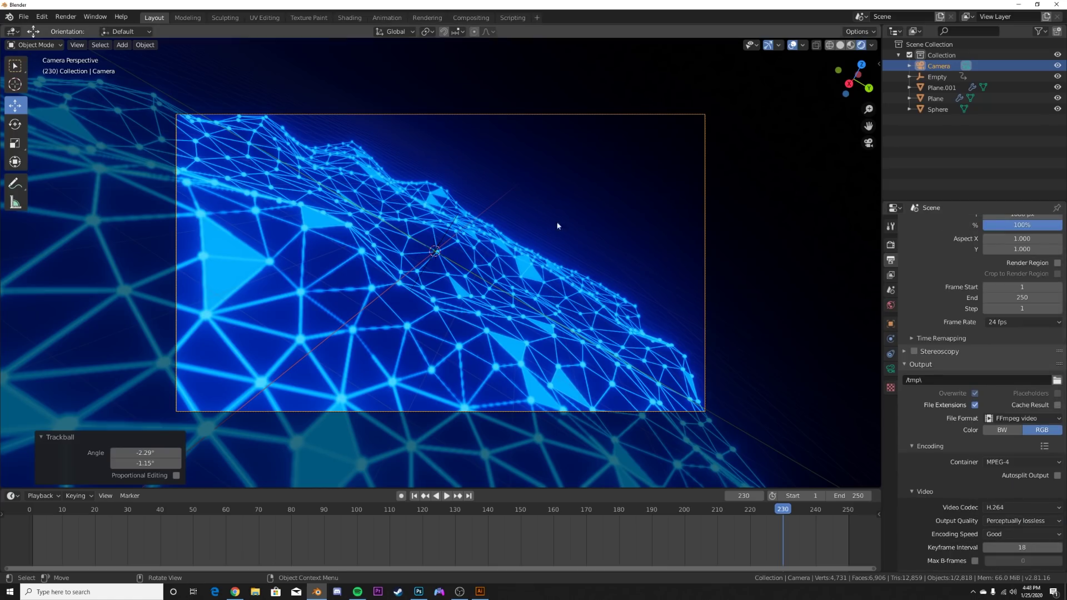
{"action": "left_click", "coordinate": [64, 17]}
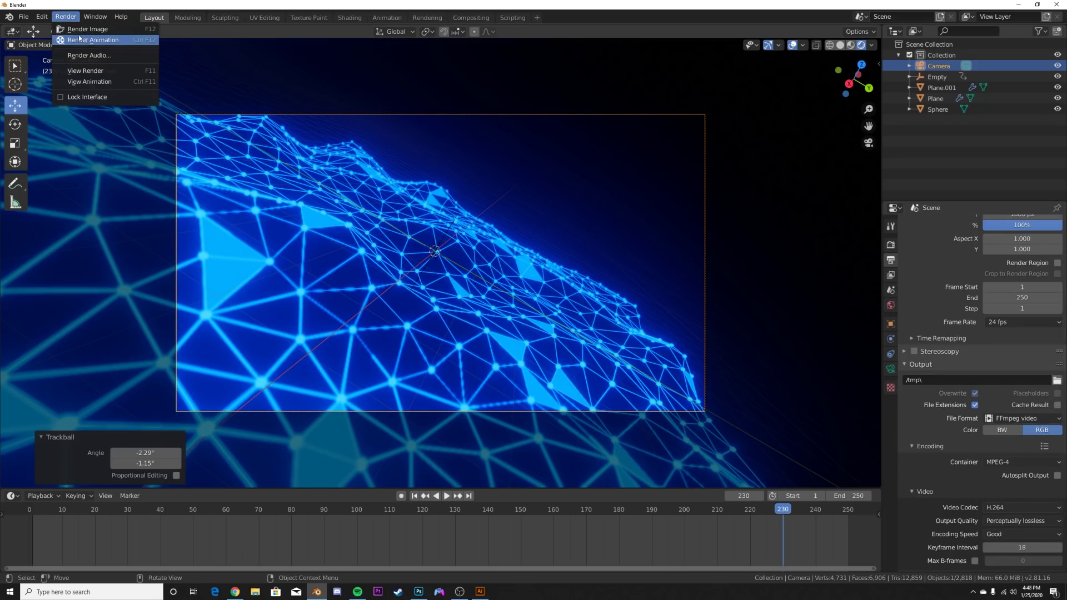
{"action": "left_click", "coordinate": [787, 305]}
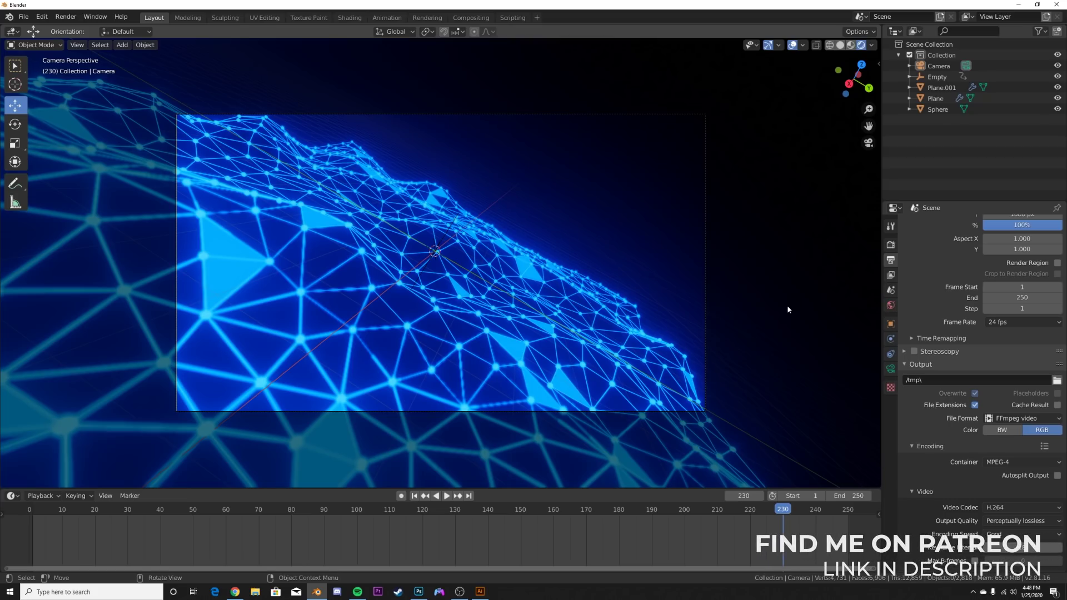